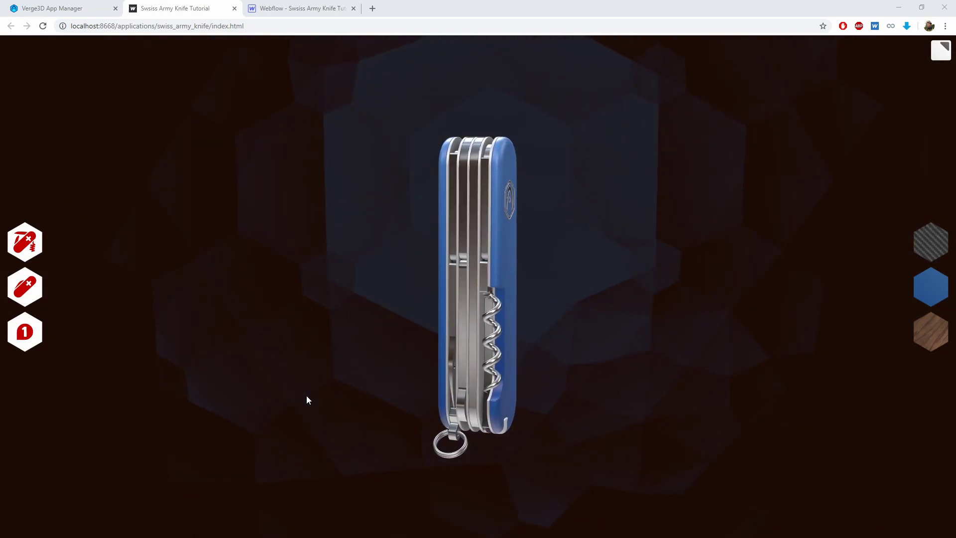
Step: Rotate the knife to an angled view and open Chrome DevTools on the Console tab
drag(305, 230, 331, 235)
key(F12)
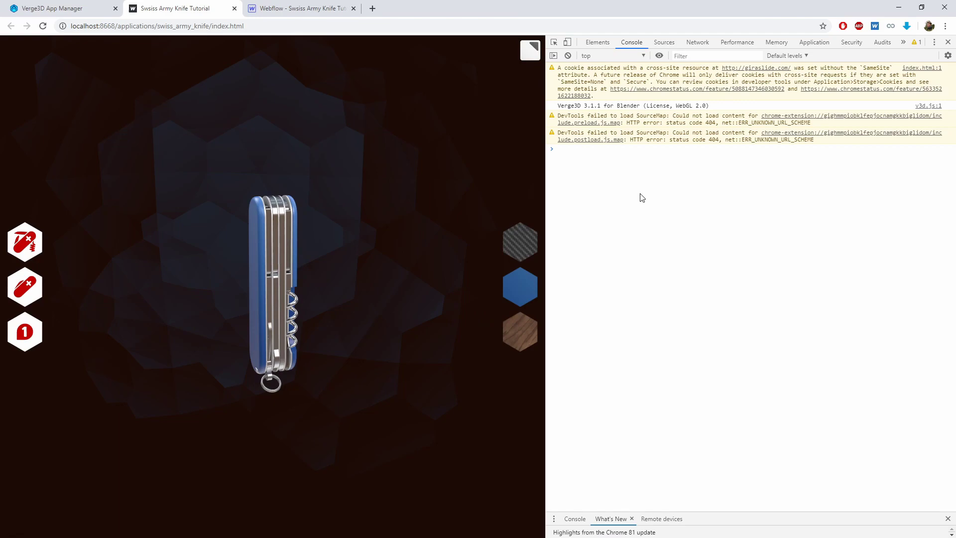
Step: Enable device emulation and preview the knife app on an iPhone 6/7/8
click(569, 43)
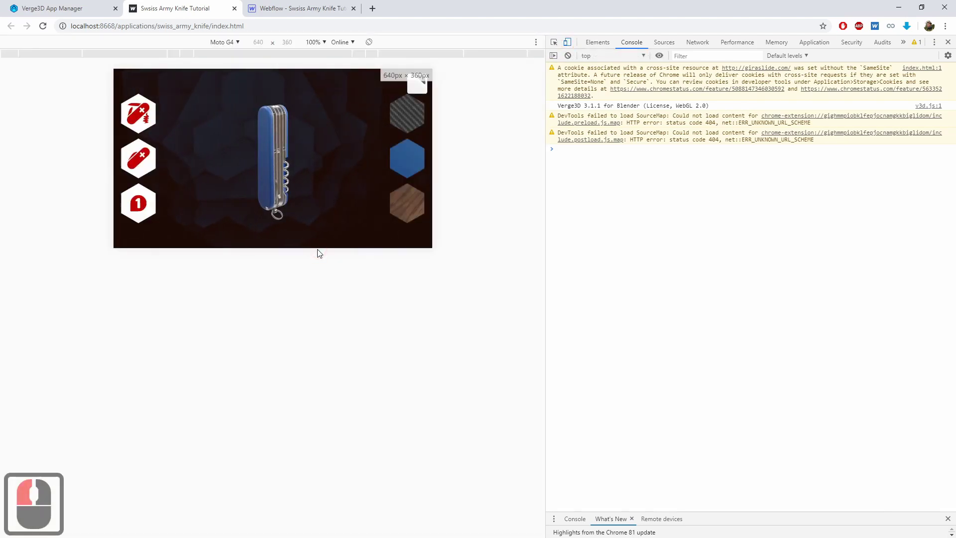
drag(226, 185, 251, 160)
click(237, 42)
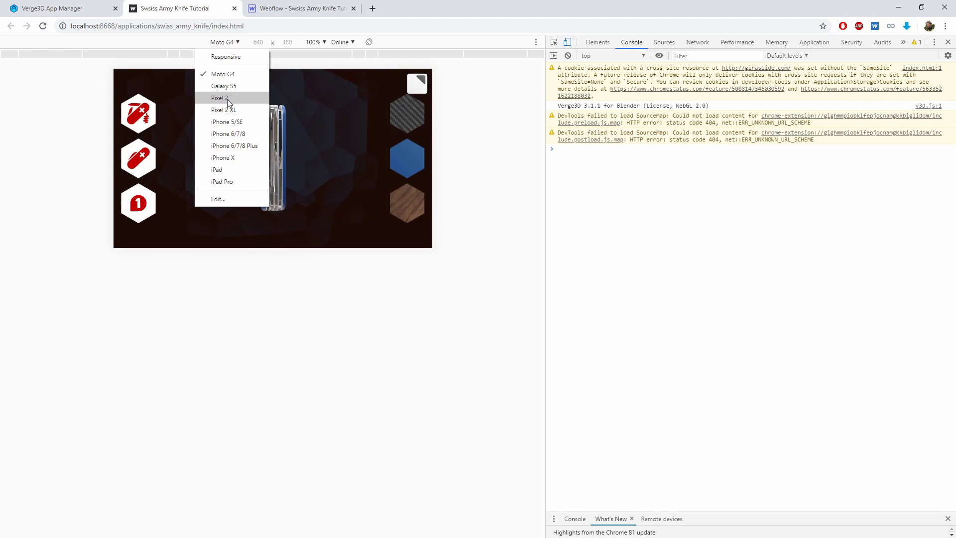
click(228, 133)
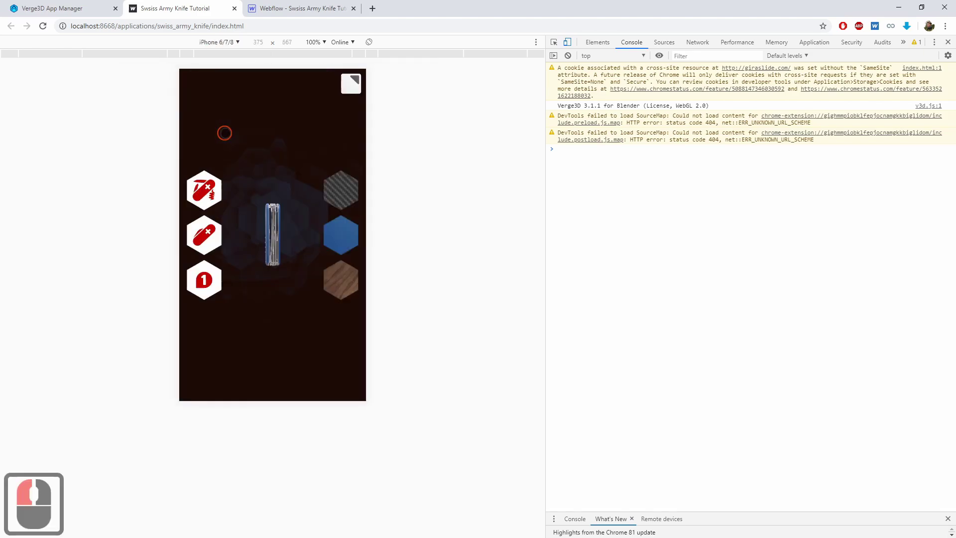
drag(274, 152, 253, 203)
scroll(267, 180, up, 3)
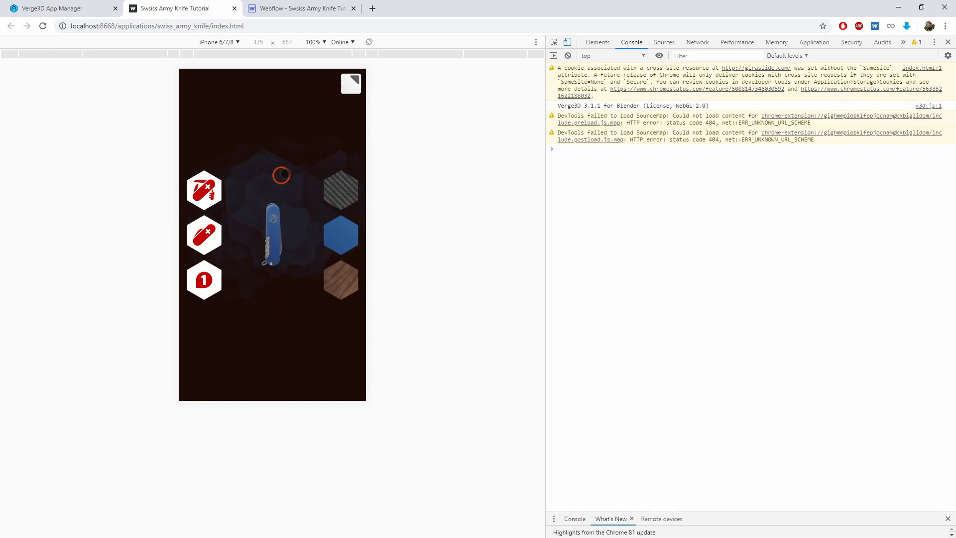
Step: Turn the emulated iPhone to landscape and orbit the knife to show its other side
click(369, 42)
click(370, 43)
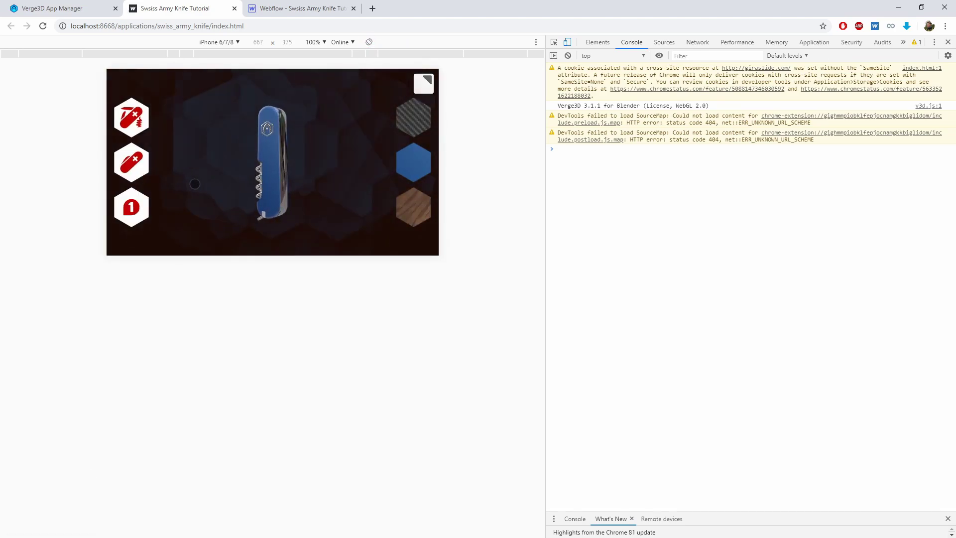
drag(258, 215, 340, 74)
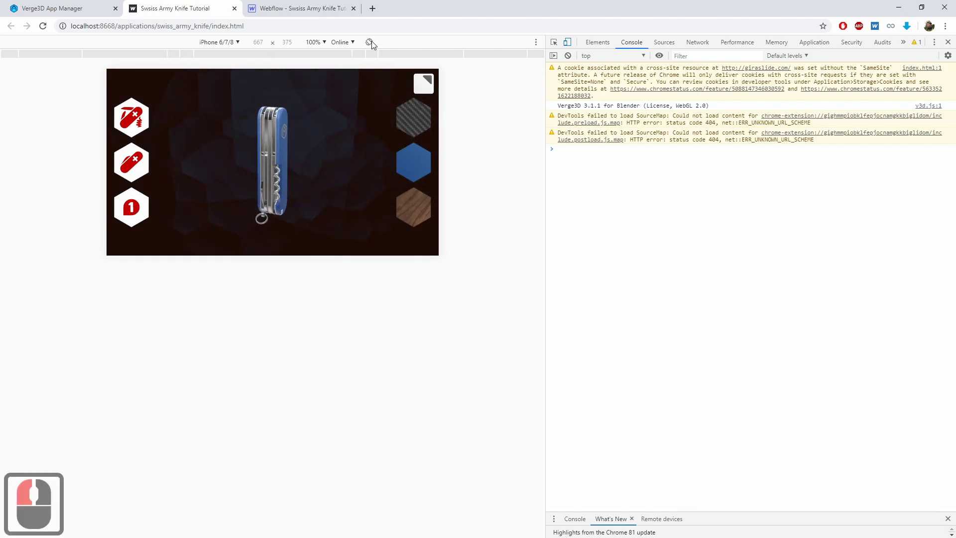
drag(260, 216, 345, 138)
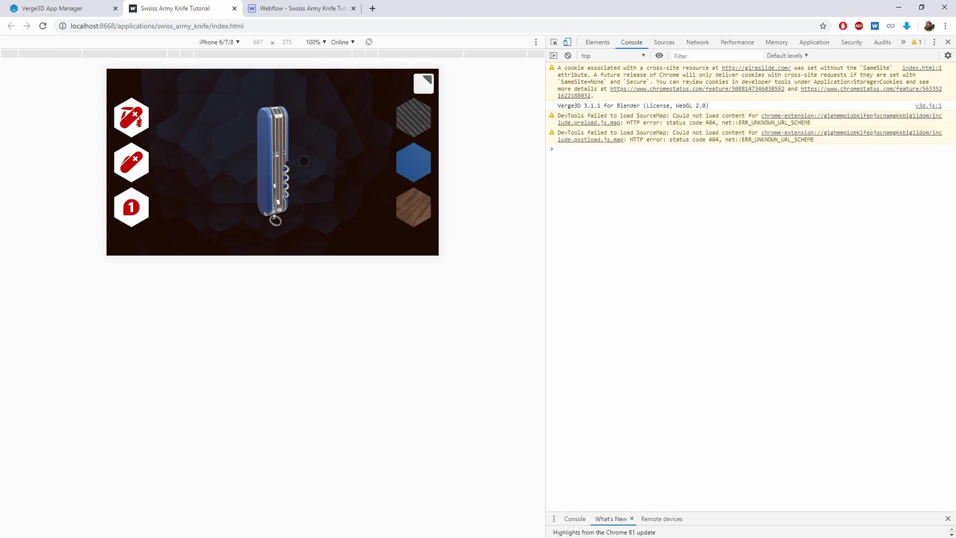
drag(309, 160, 201, 154)
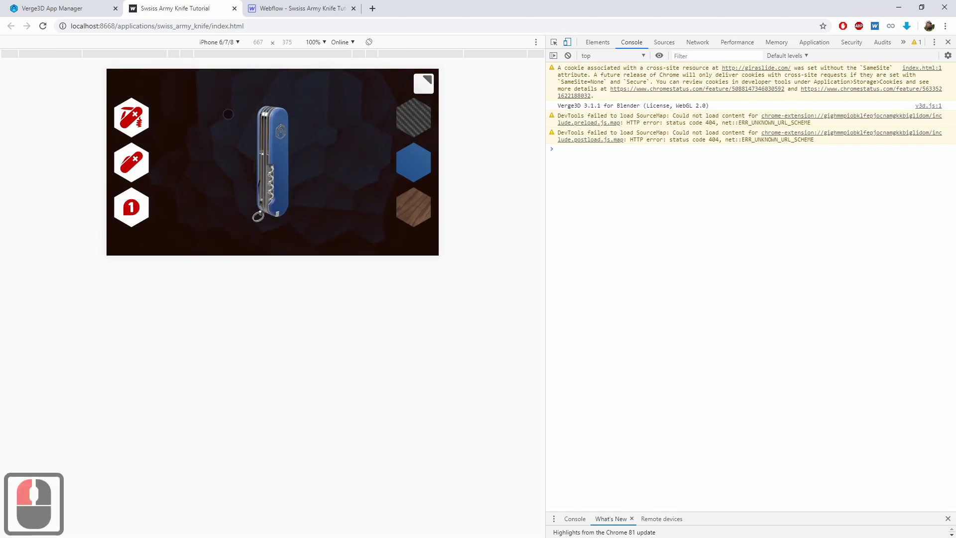
click(128, 214)
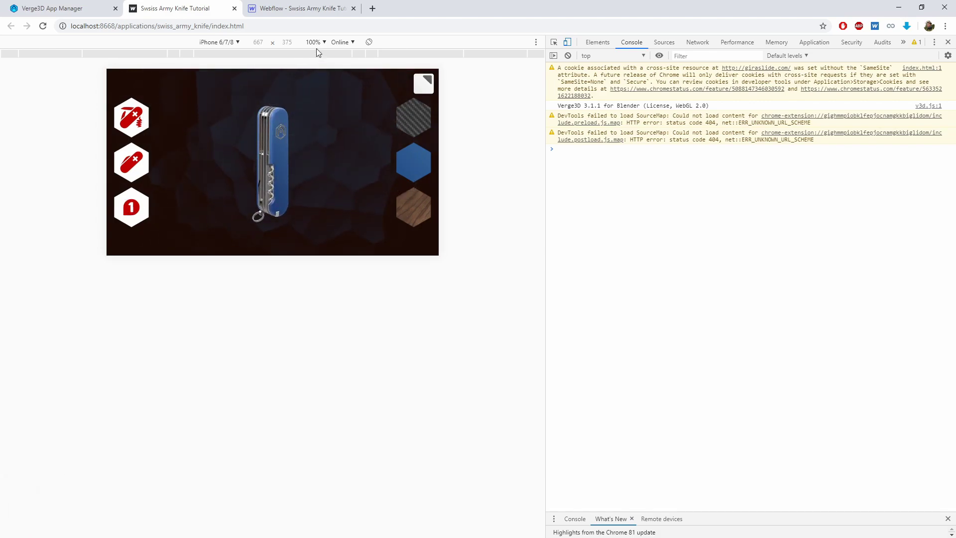
Step: Return the phone to portrait, orbit the knife again, and switch to the Webflow designer
click(368, 42)
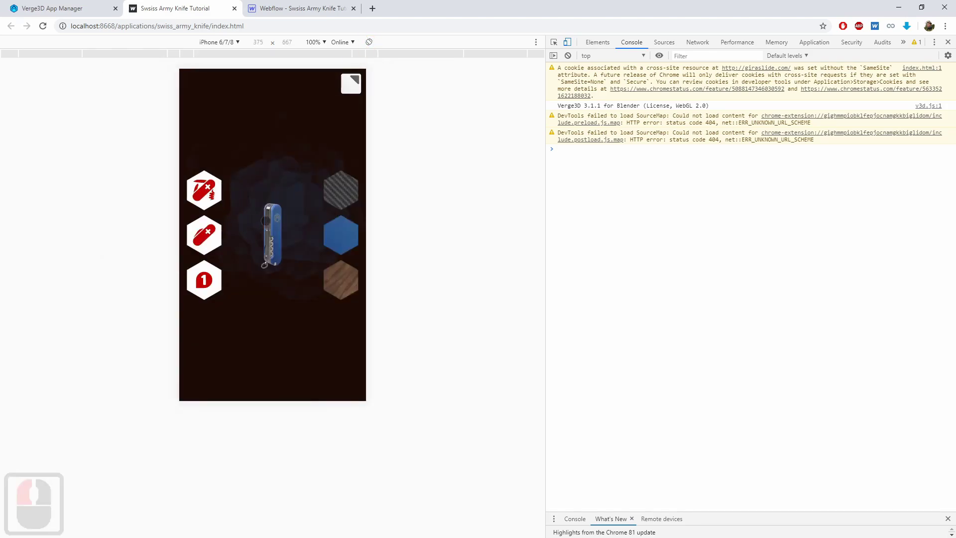
mouse_move(257, 219)
mouse_down()
mouse_move(221, 216)
mouse_move(324, 213)
mouse_move(248, 215)
mouse_up()
click(248, 215)
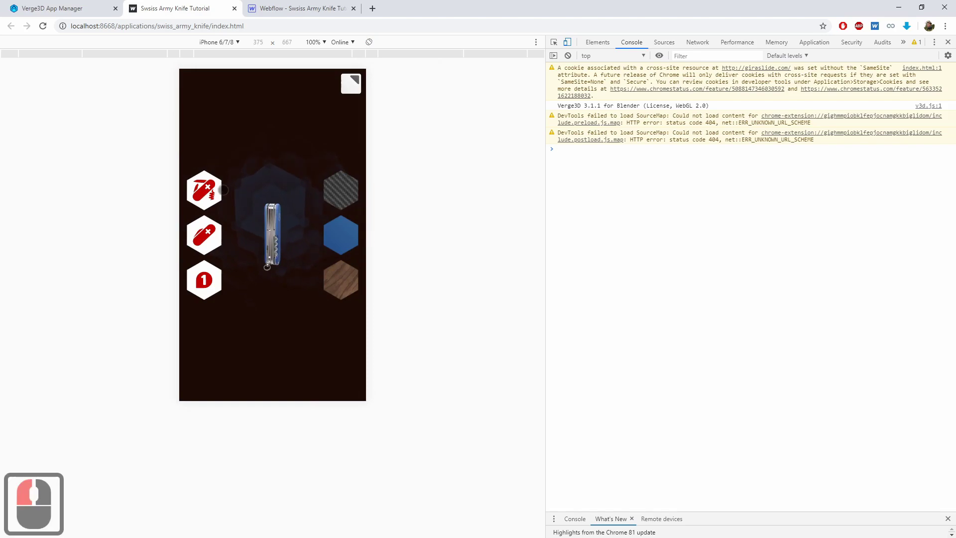
drag(260, 251, 269, 192)
scroll(252, 212, up, 4)
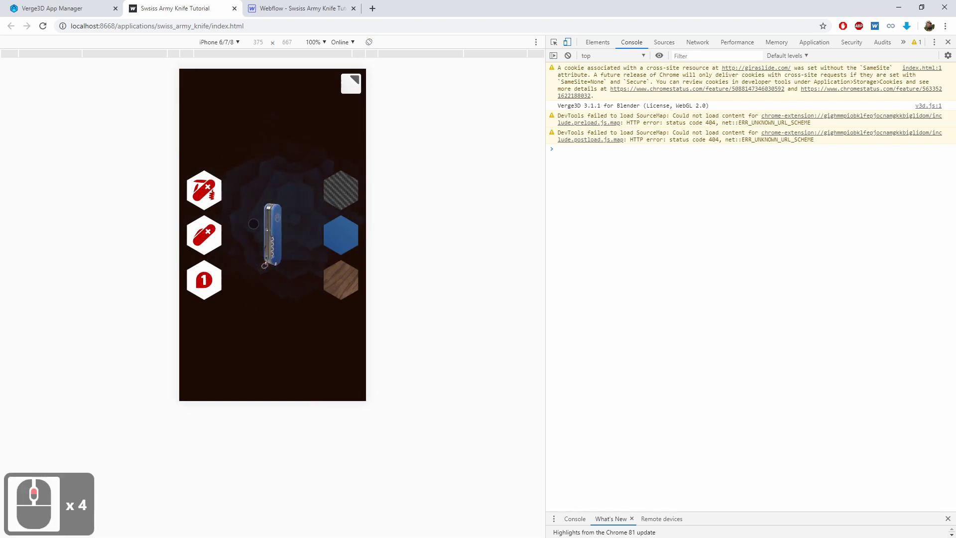
scroll(252, 212, down, 9)
scroll(252, 212, up, 5)
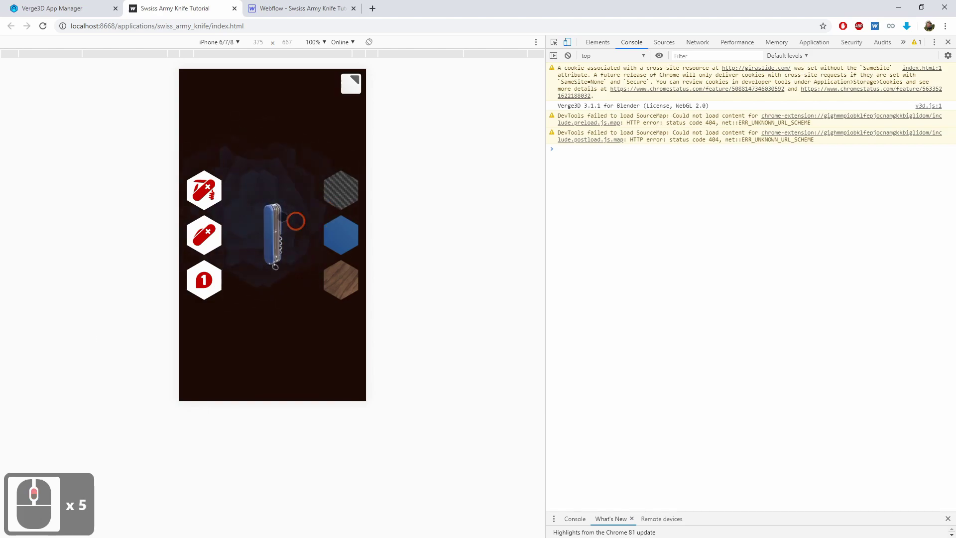
drag(295, 220, 286, 221)
drag(292, 184, 254, 192)
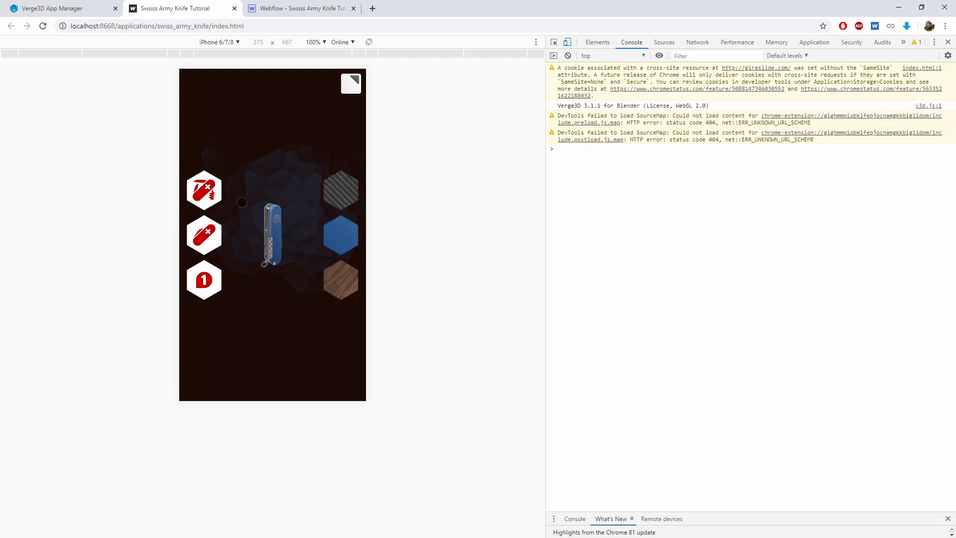
drag(269, 193, 264, 198)
click(298, 8)
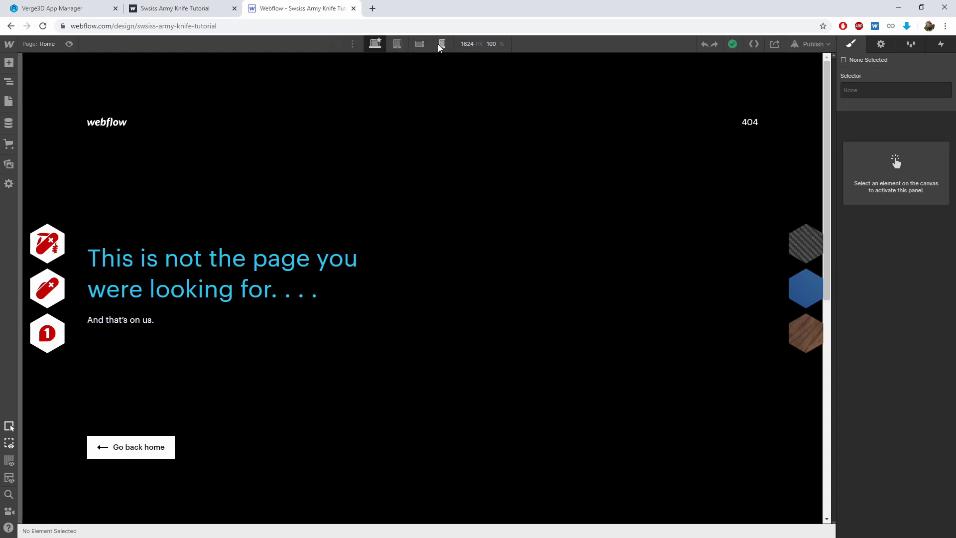
Step: Preview tablet, mobile landscape and mobile portrait widths, settling the phone canvas at 414 px
click(398, 43)
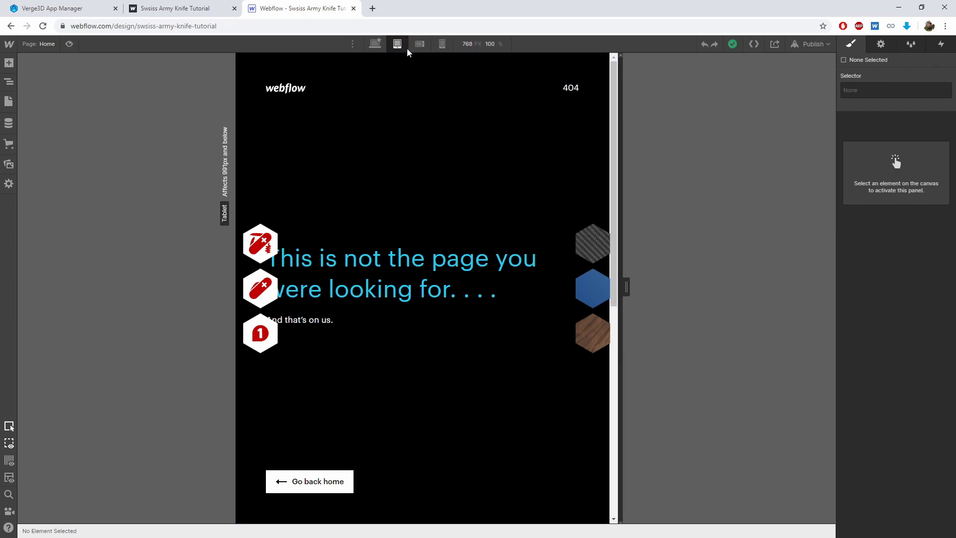
click(419, 45)
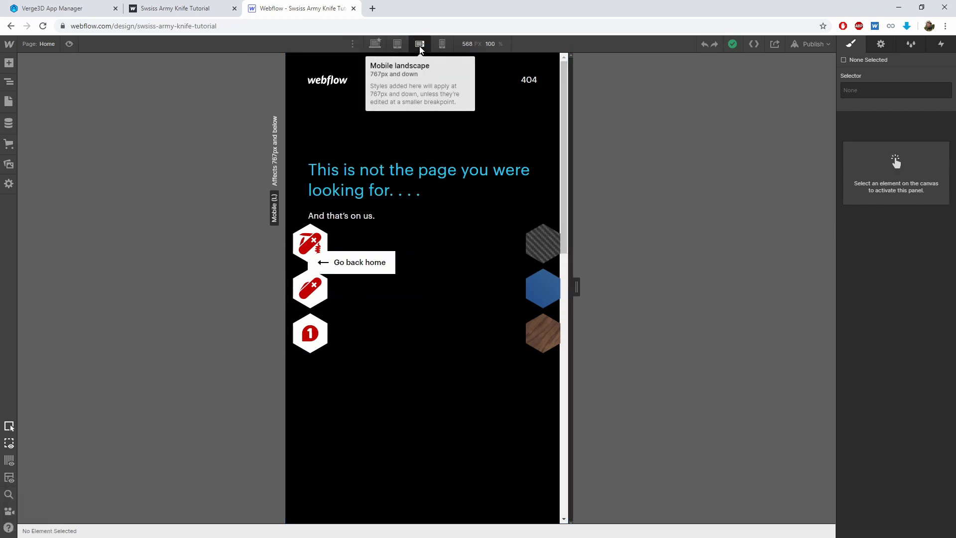
click(442, 44)
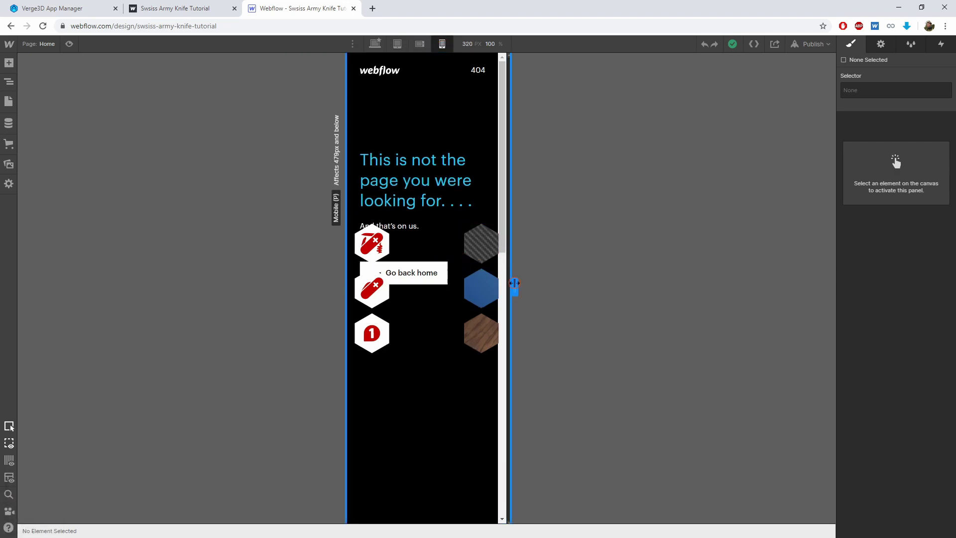
mouse_move(514, 284)
mouse_down()
mouse_move(560, 285)
mouse_move(499, 284)
mouse_move(551, 286)
mouse_move(506, 286)
mouse_move(549, 284)
mouse_move(509, 283)
mouse_move(525, 285)
mouse_up()
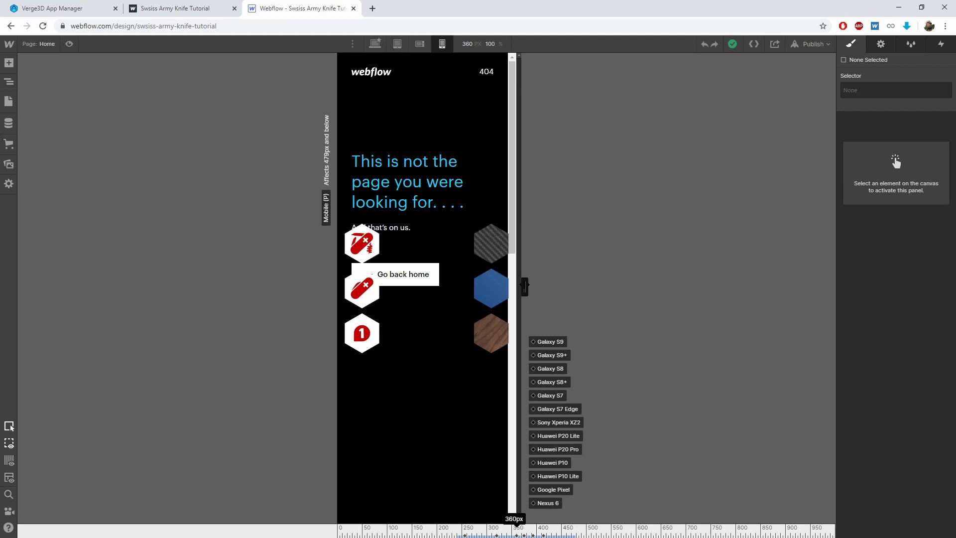
mouse_move(524, 285)
mouse_down()
mouse_move(540, 285)
mouse_move(508, 284)
mouse_move(541, 289)
mouse_up()
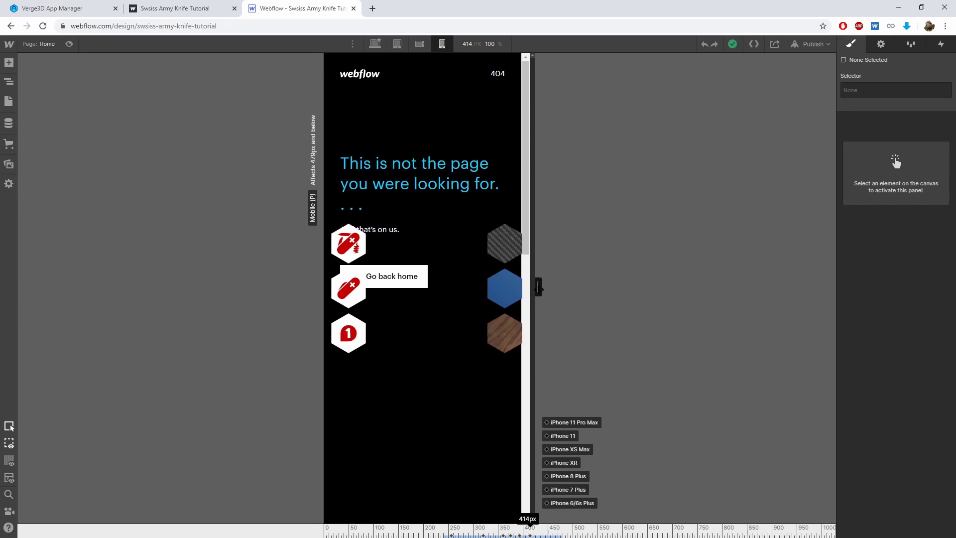
drag(538, 288, 538, 288)
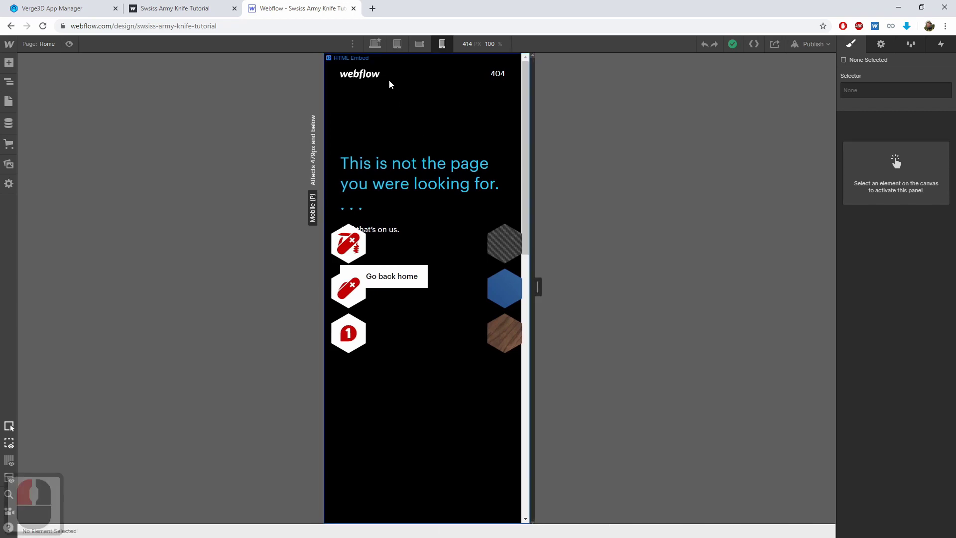
Step: Widen the tablet canvas to 991 px, then resize the mobile landscape canvas
click(398, 44)
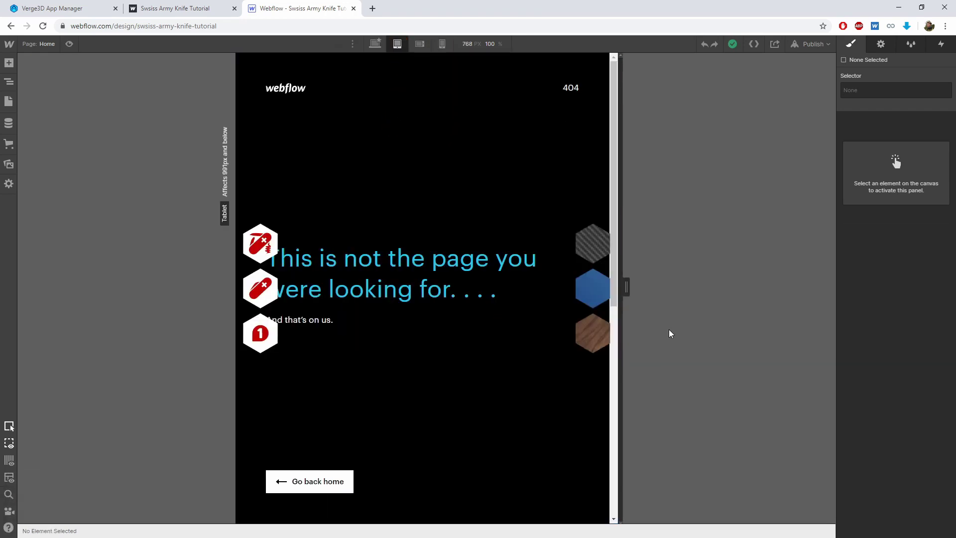
drag(631, 288, 682, 286)
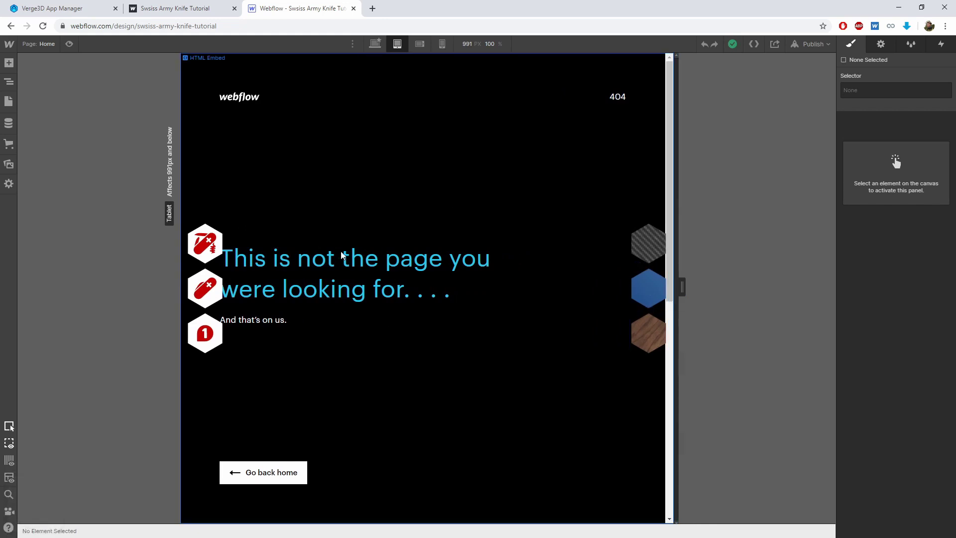
click(419, 44)
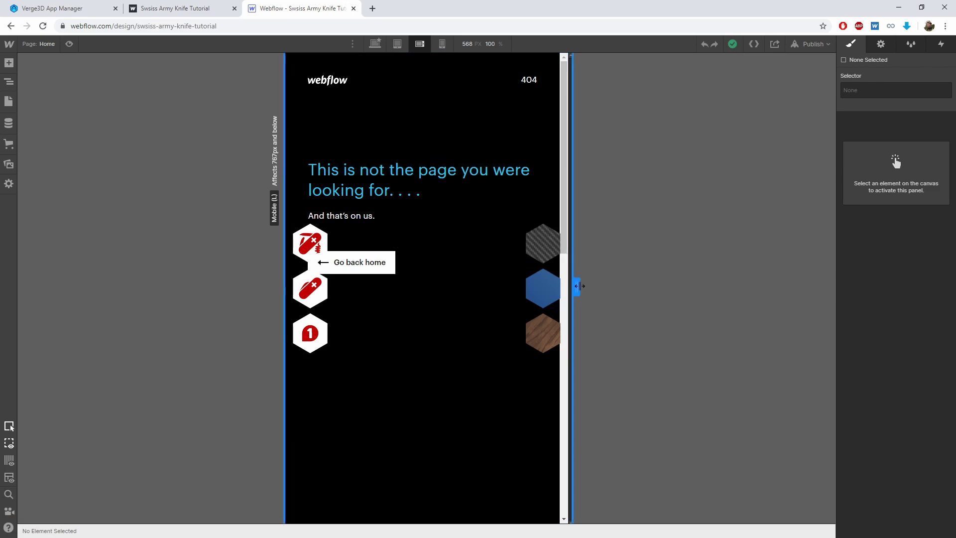
drag(575, 287, 554, 286)
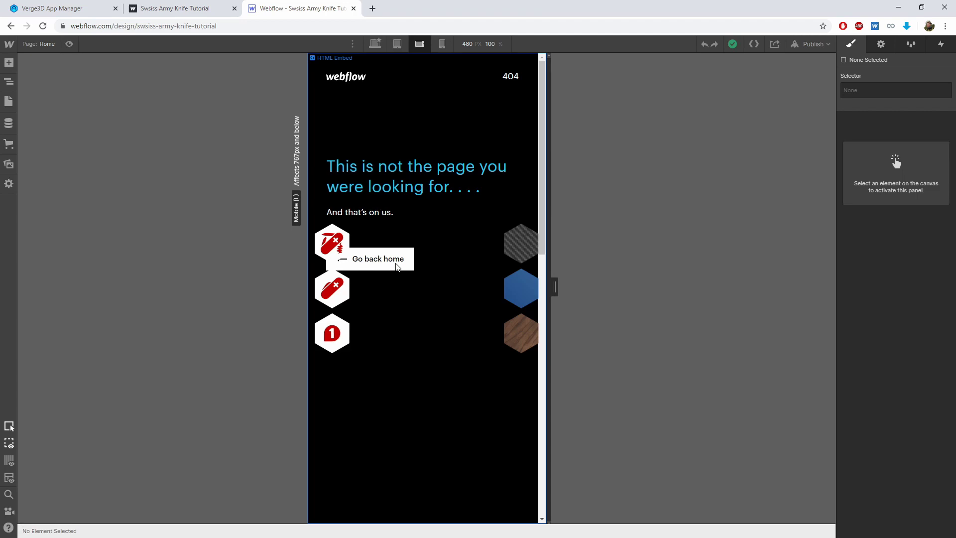
Step: Make the top-left hexagon button 60 × 60 px, checking desktop keeps 80 px, at 568 px
click(333, 242)
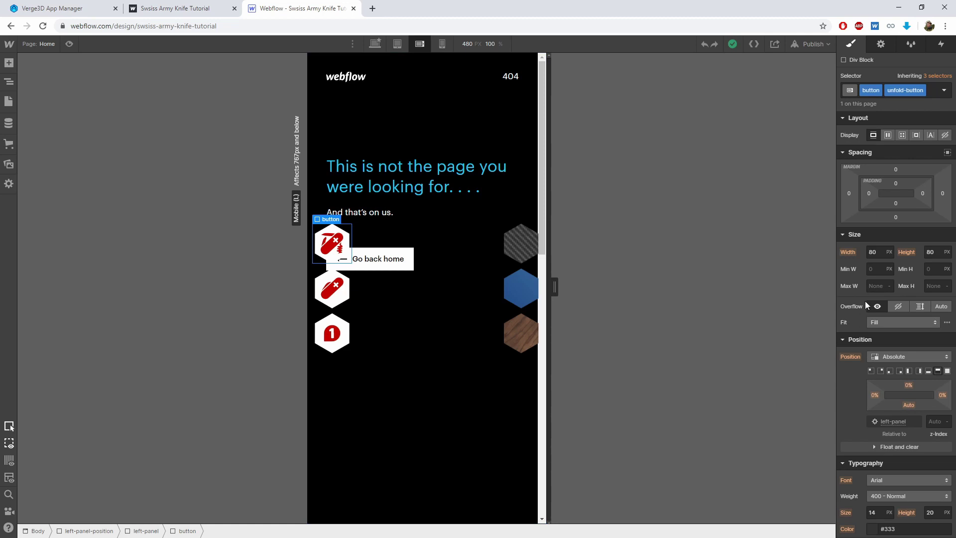
double_click(878, 248)
text(60)
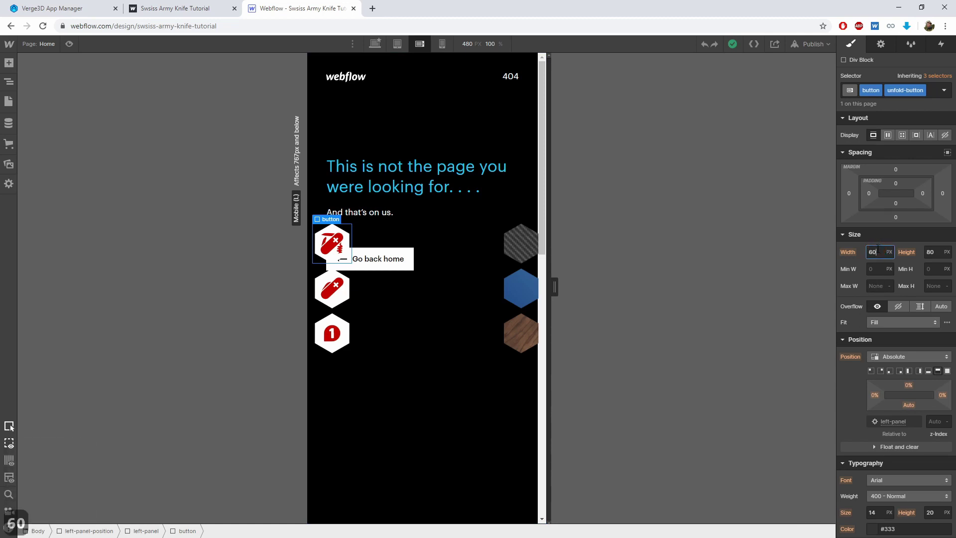
key(Tab)
double_click(929, 252)
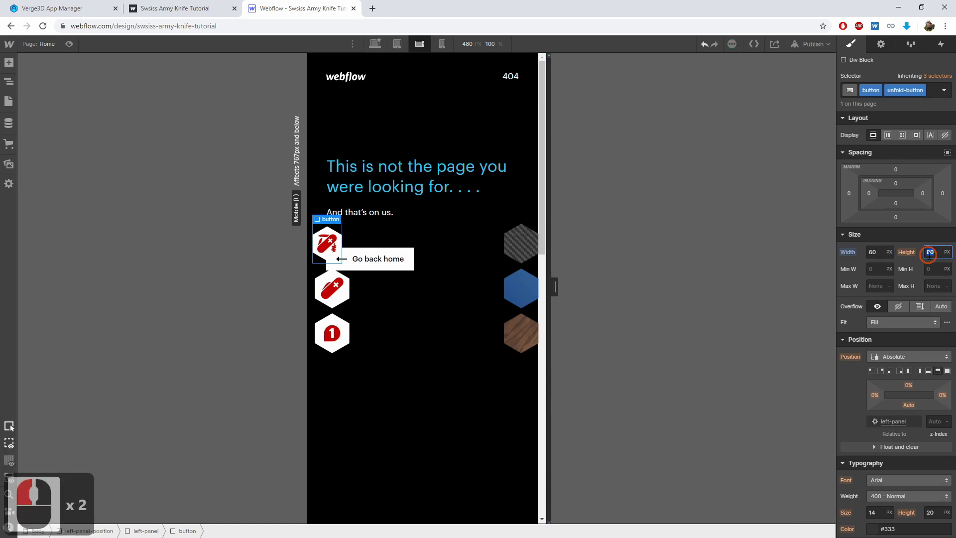
text(60)
key(Return)
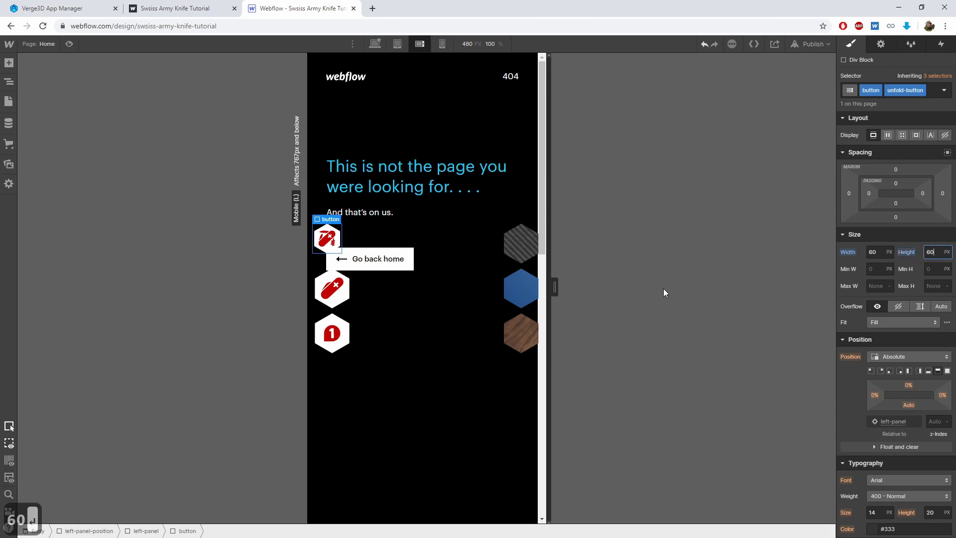
click(375, 43)
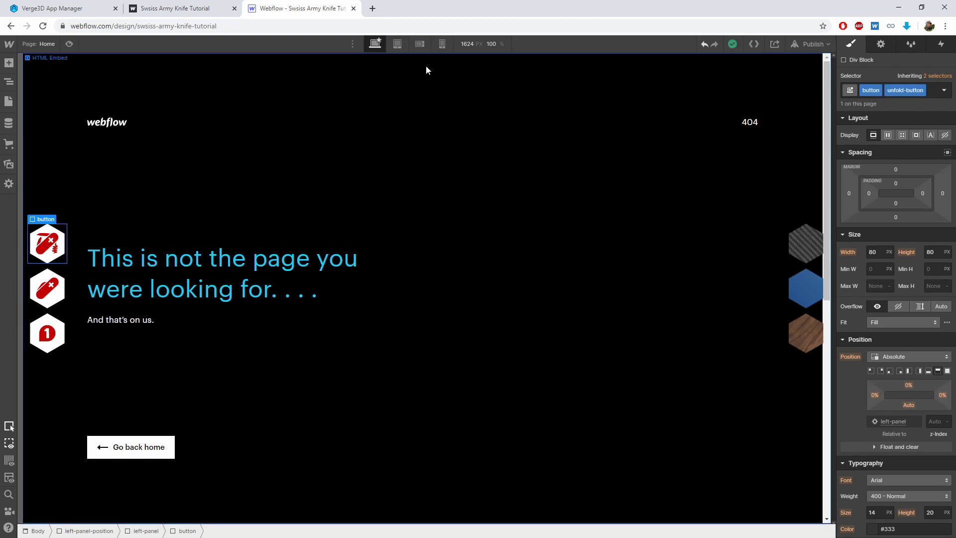
click(420, 44)
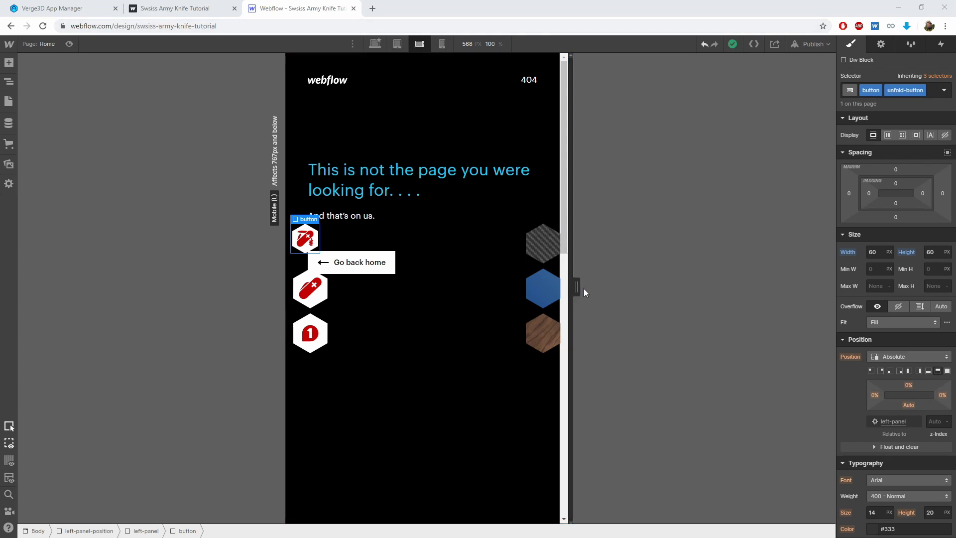
Step: Resize the second left hexagon button to 60 × 60 px
click(314, 278)
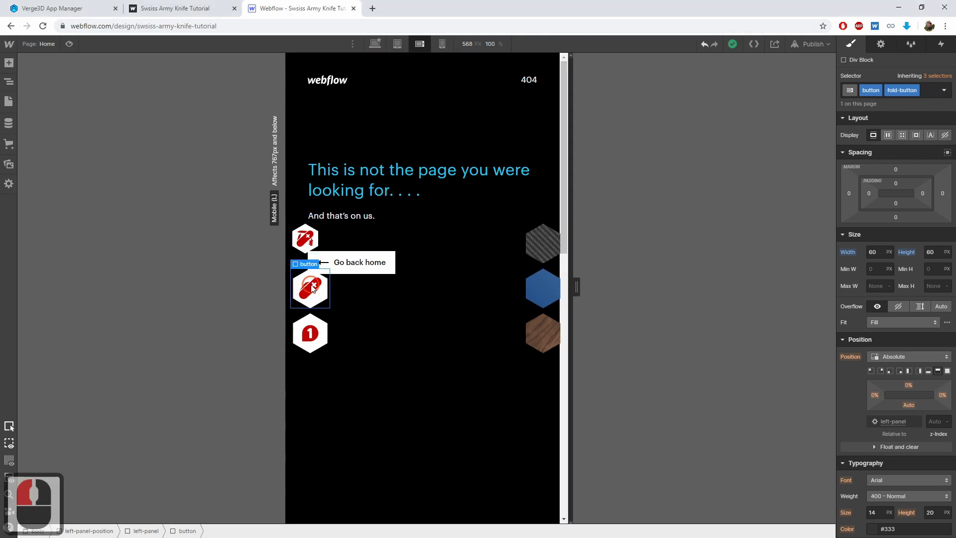
double_click(874, 252)
text(60)
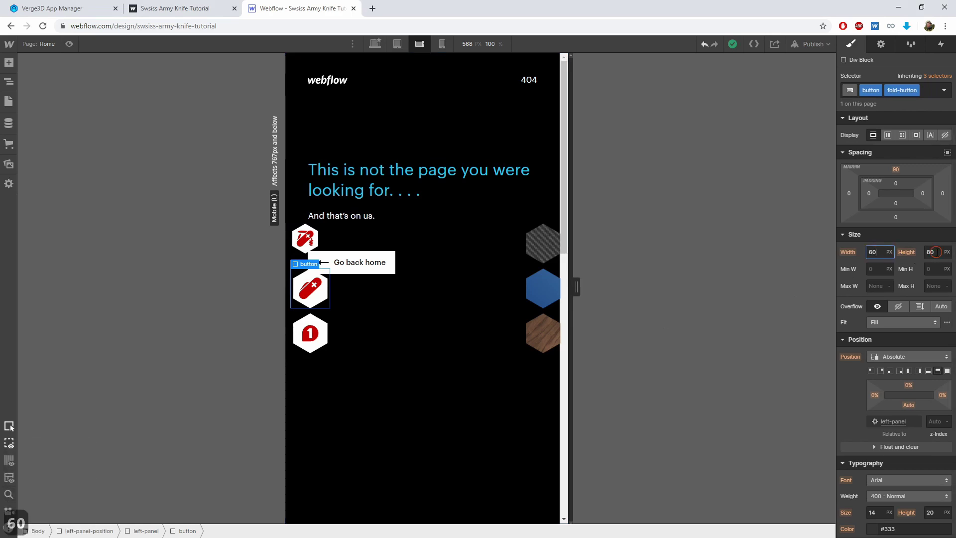
double_click(896, 253)
text(60)
Step: Set the remaining hexagons, including the carbon and wood ones on the right, to 60 px
click(305, 330)
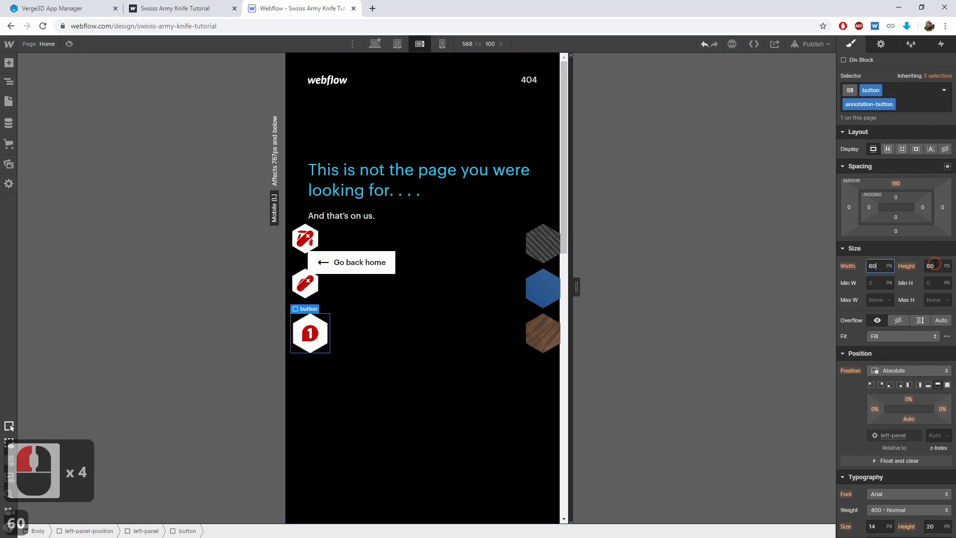
click(543, 244)
double_click(874, 252)
text(60)
click(543, 286)
click(541, 331)
double_click(874, 252)
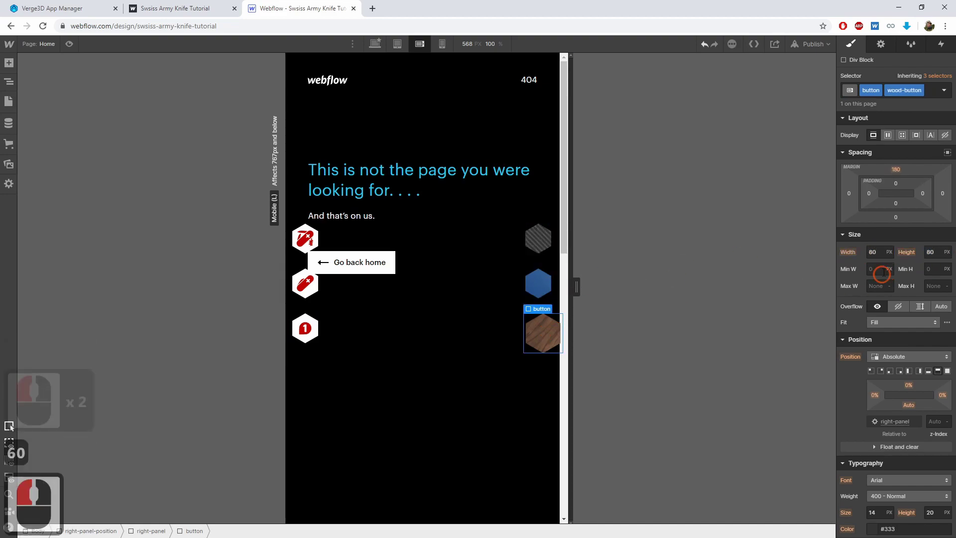
double_click(931, 252)
text(60)
Step: Tighten the lower hexagons with top margins of 70 px and 140 px
click(305, 283)
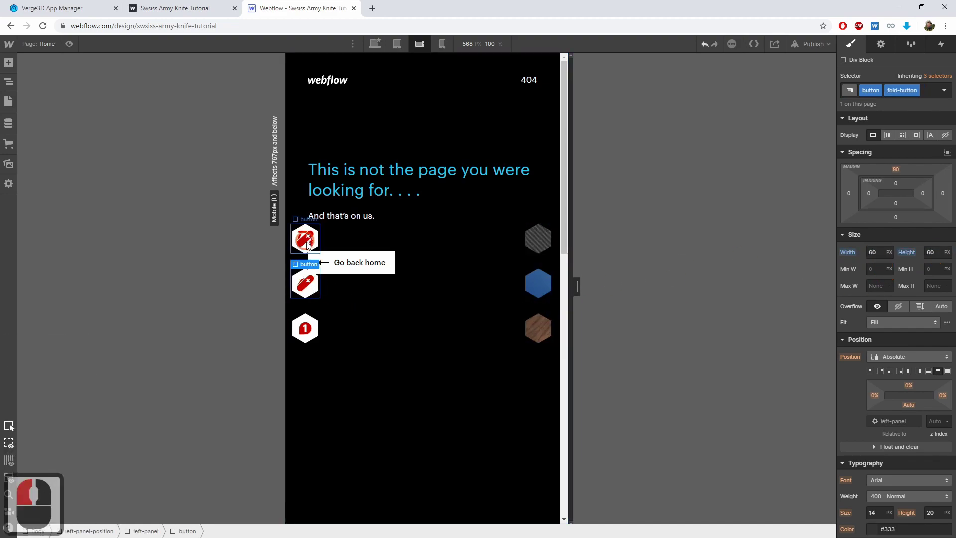
click(896, 169)
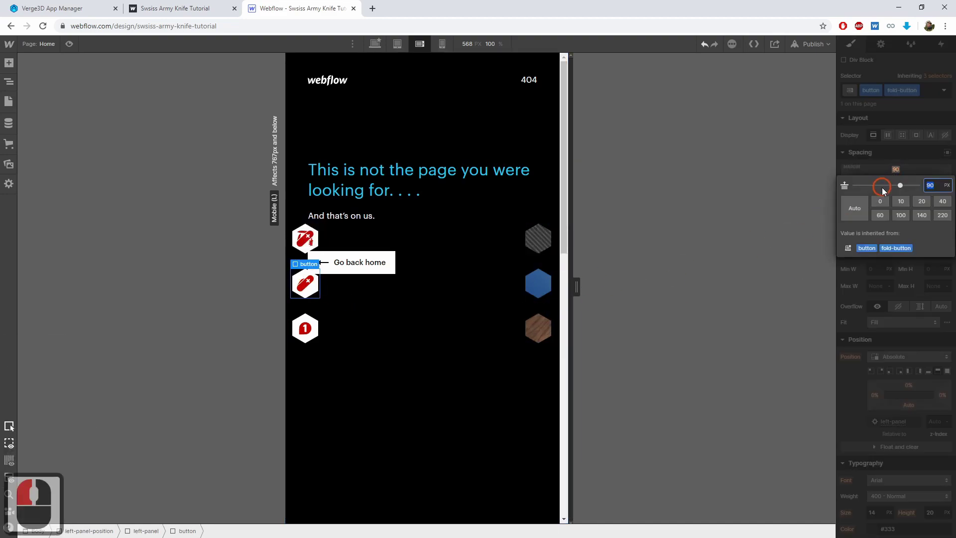
text(70)
click(305, 328)
click(896, 183)
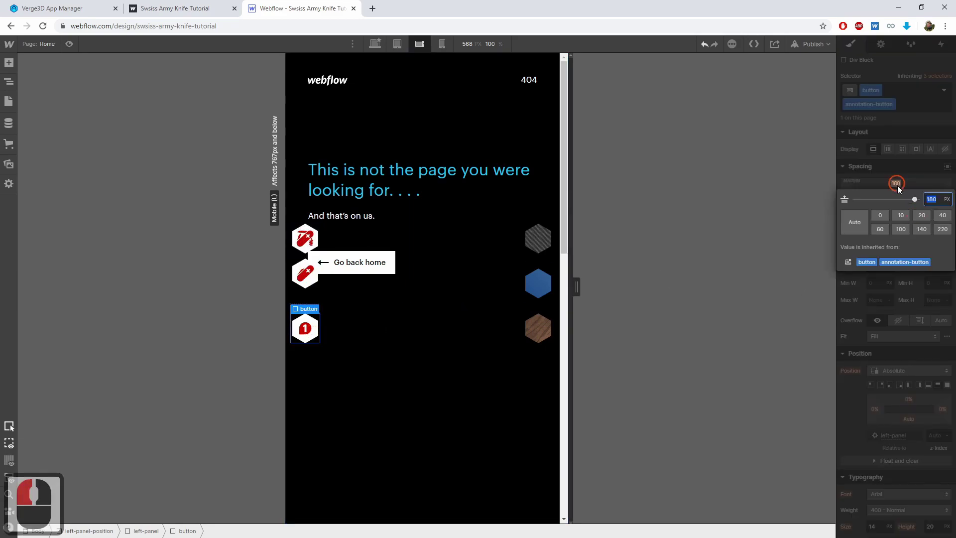
text(140)
key(Return)
click(538, 308)
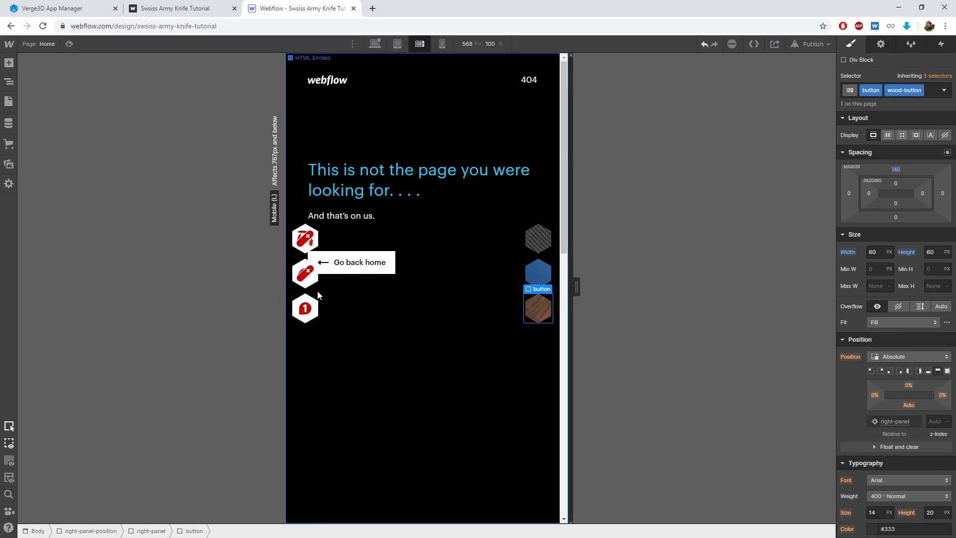
Step: Select right-panel in the Navigator and set its height to 200 px
click(8, 81)
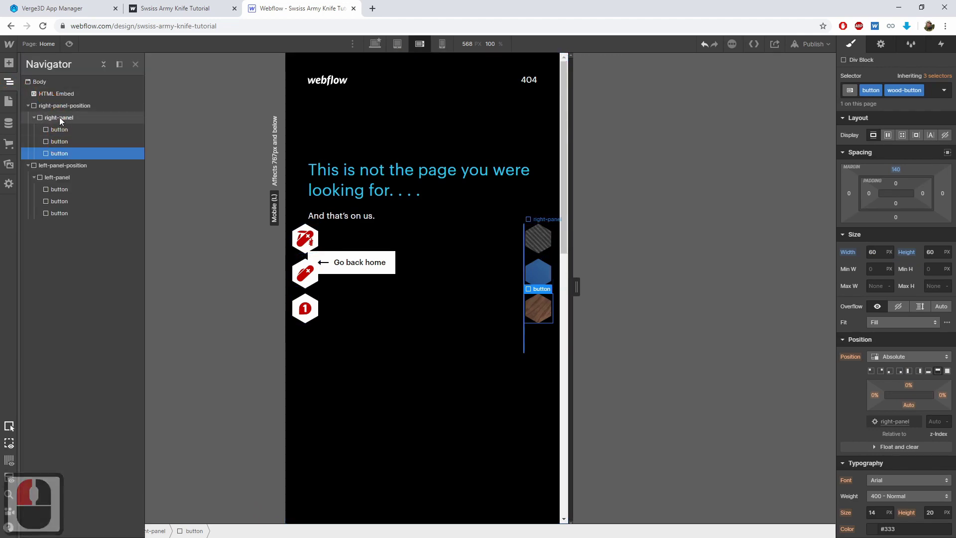
click(59, 117)
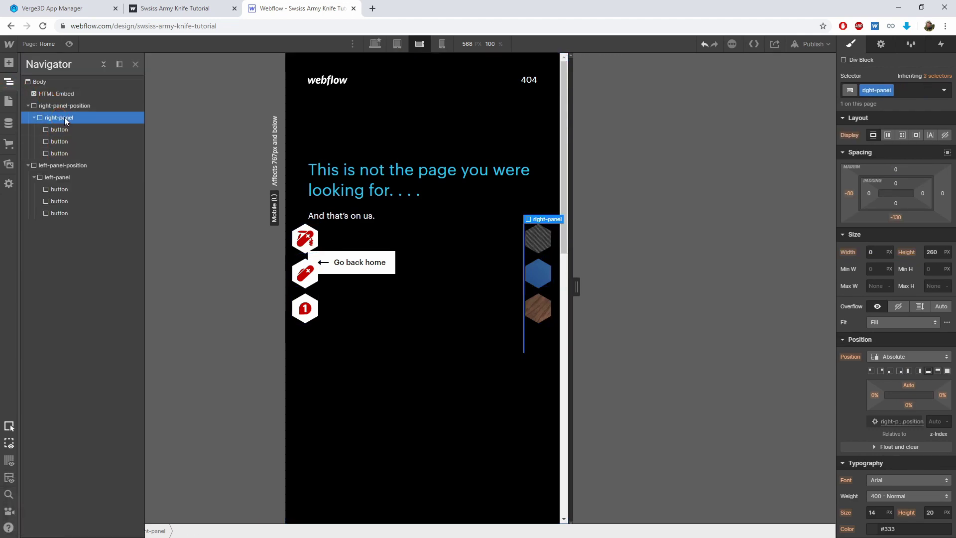
click(56, 178)
click(58, 121)
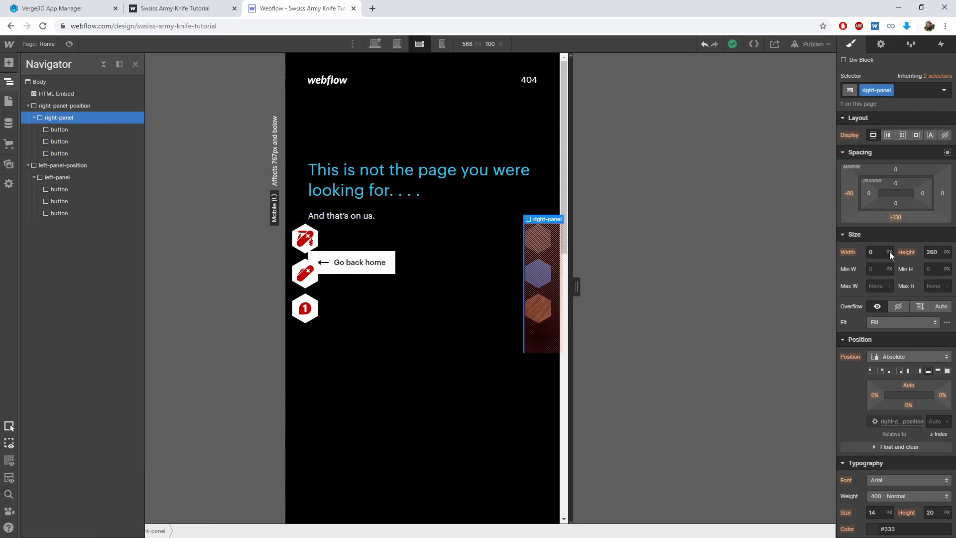
double_click(931, 251)
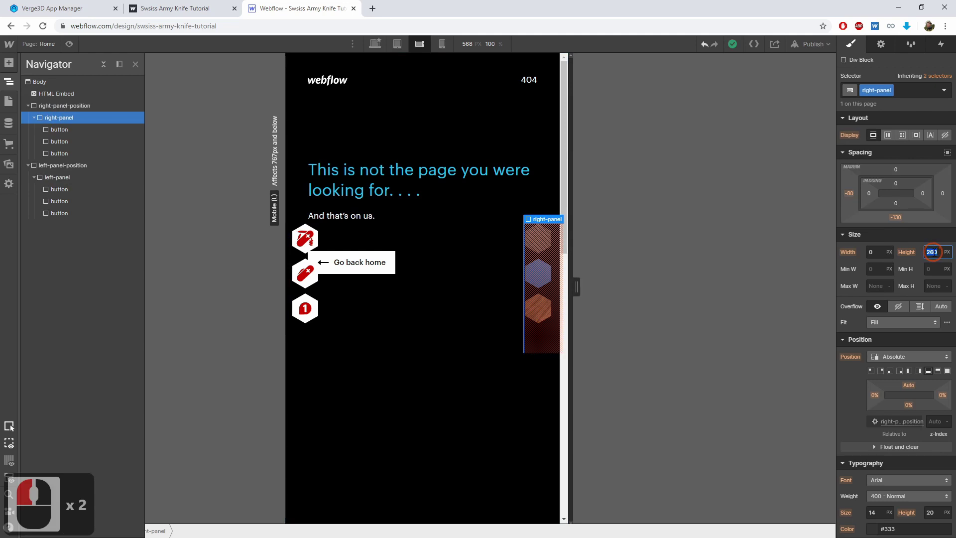
text(220)
key(Return)
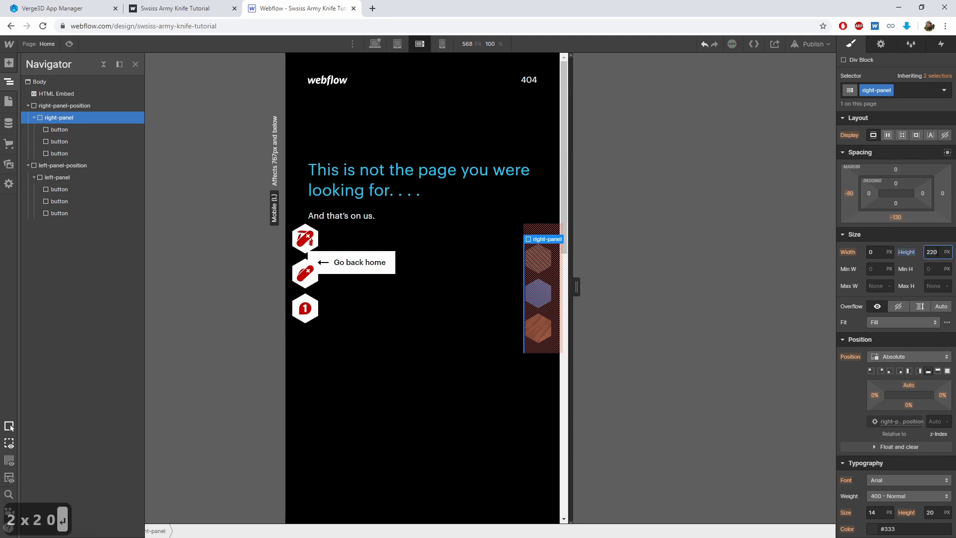
double_click(936, 251)
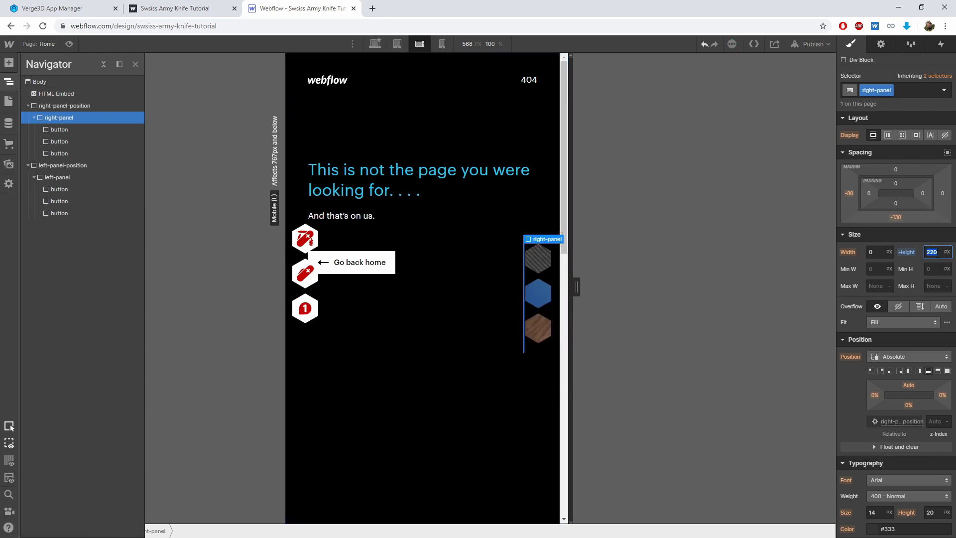
text(200)
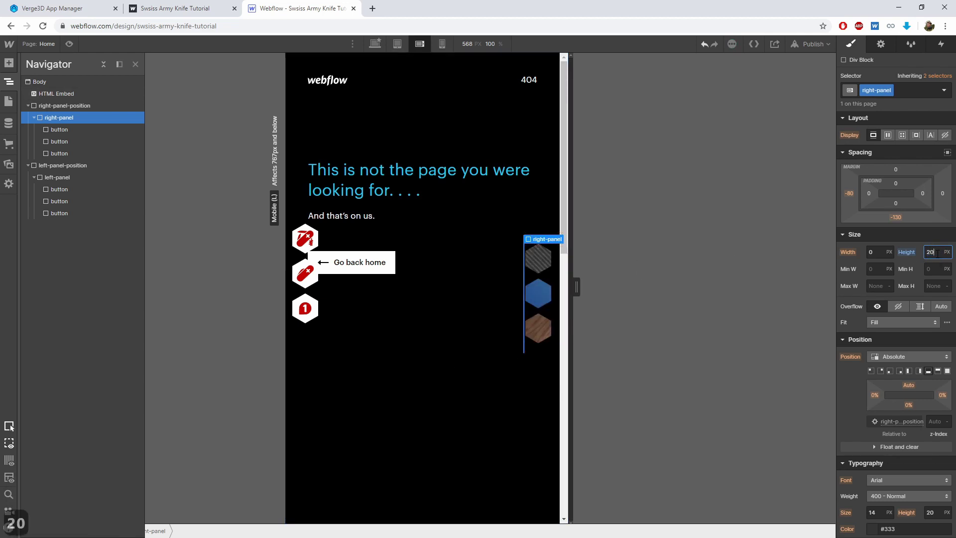
key(Return)
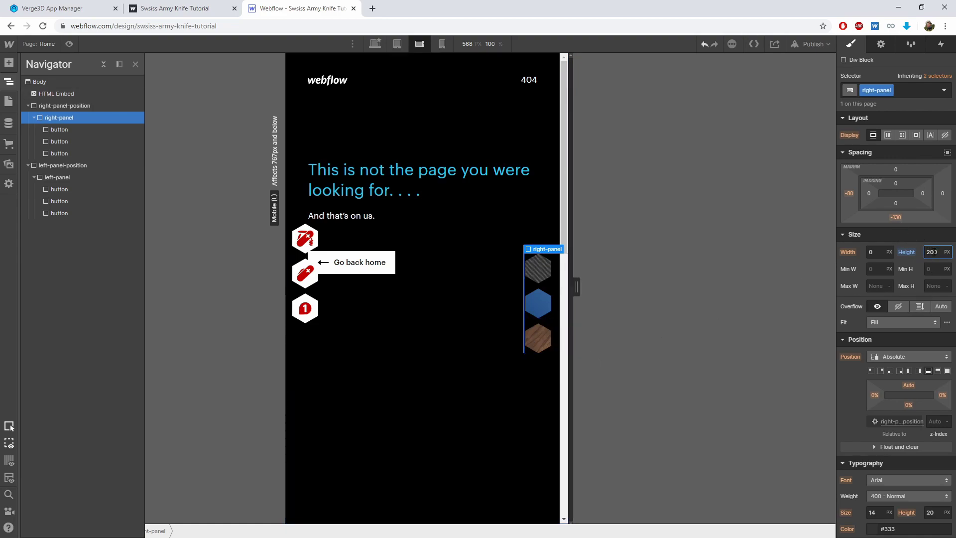
Step: Change right-panel's bottom margin from -130 to -100 px
click(896, 217)
text(-100)
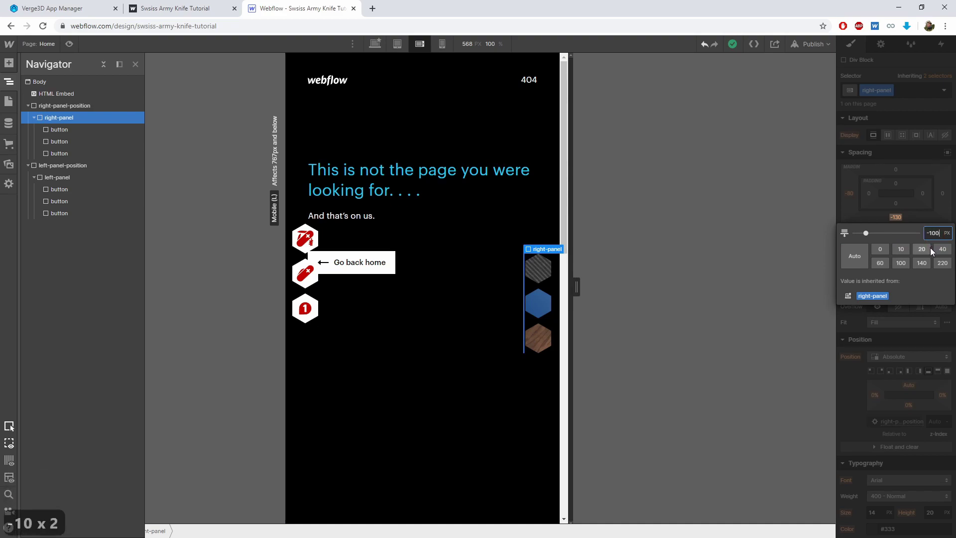
key(Return)
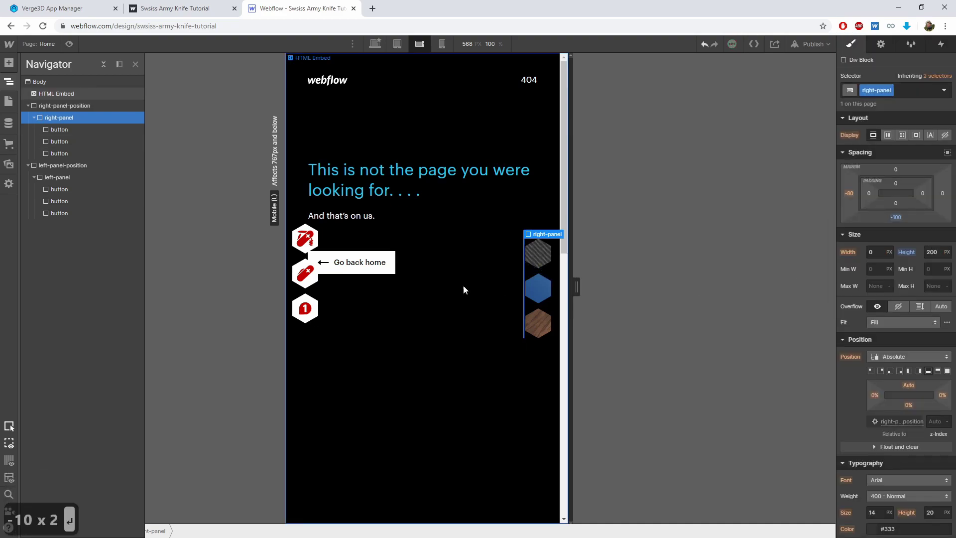
Step: Give left-panel a 200 px height and -100 px bottom margin, then widen the canvas to 767 px
click(55, 177)
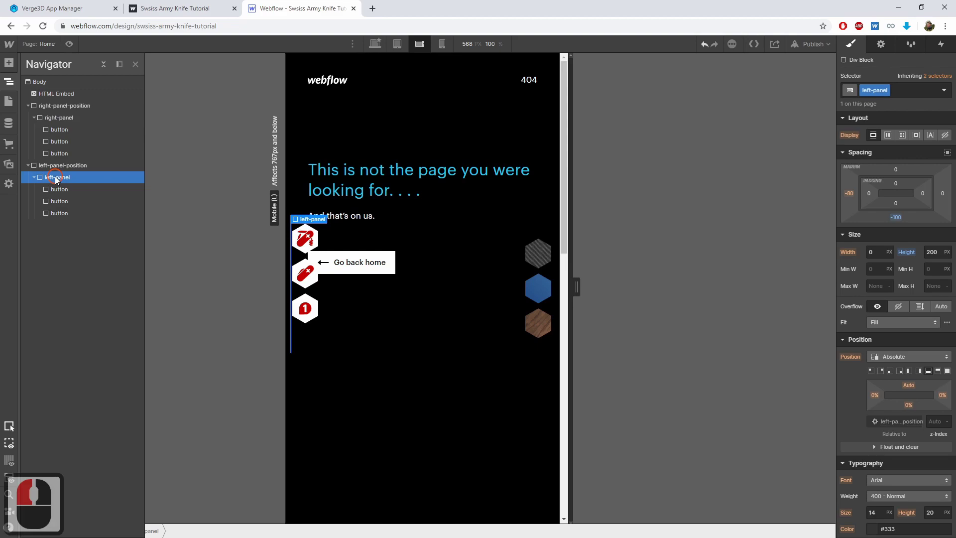
double_click(932, 252)
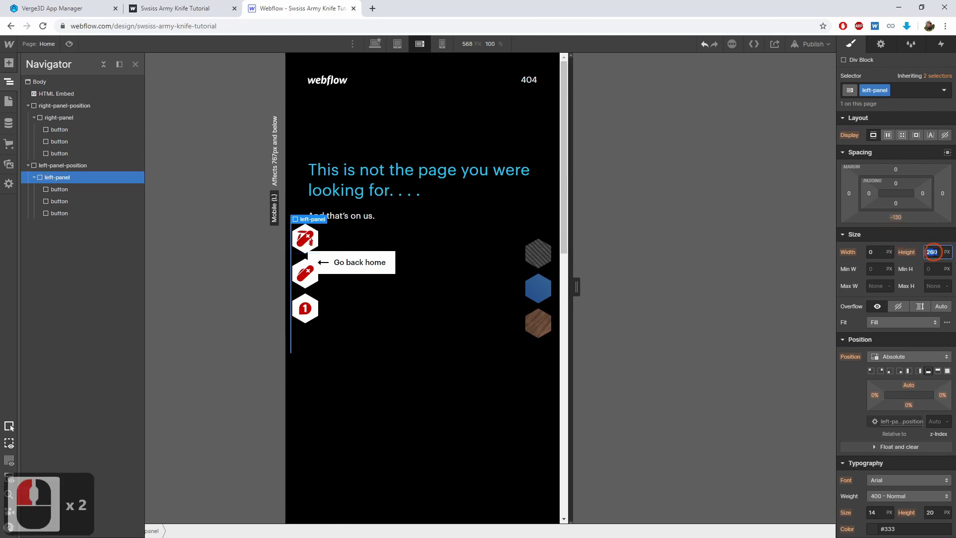
text(200)
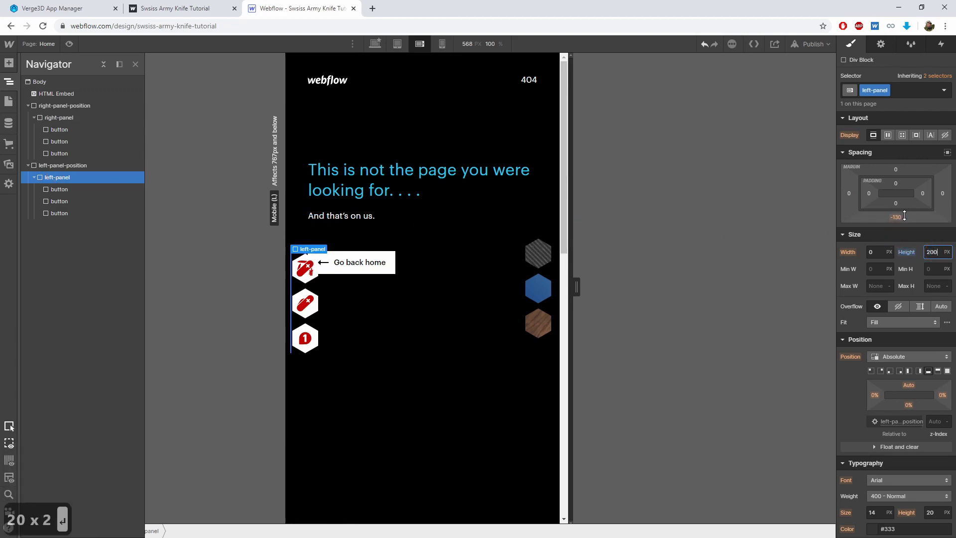
click(905, 226)
text(-100)
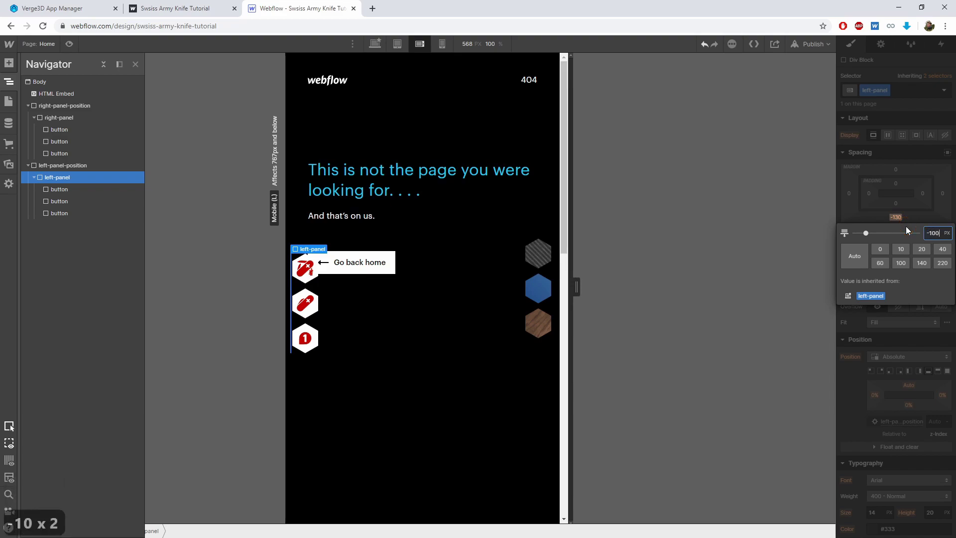
key(Return)
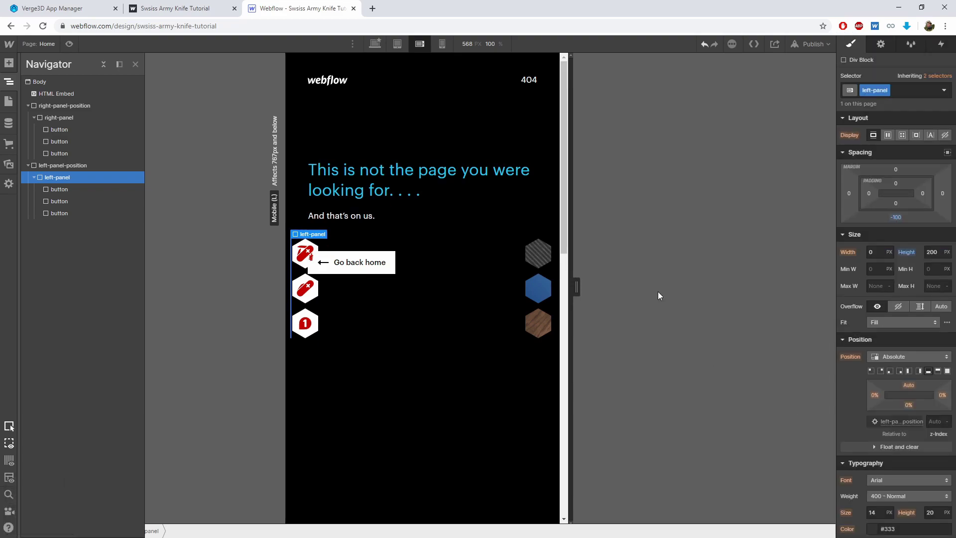
click(418, 161)
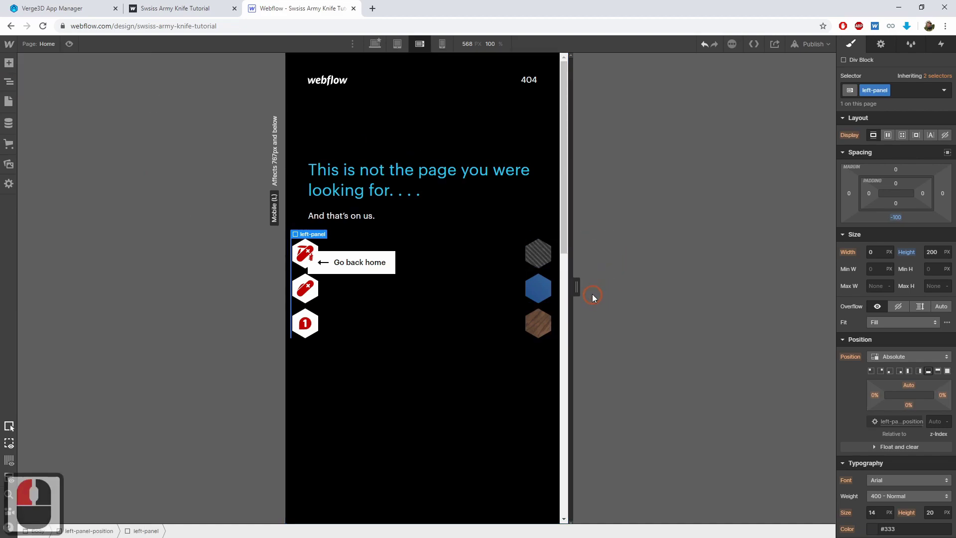
drag(581, 288, 667, 275)
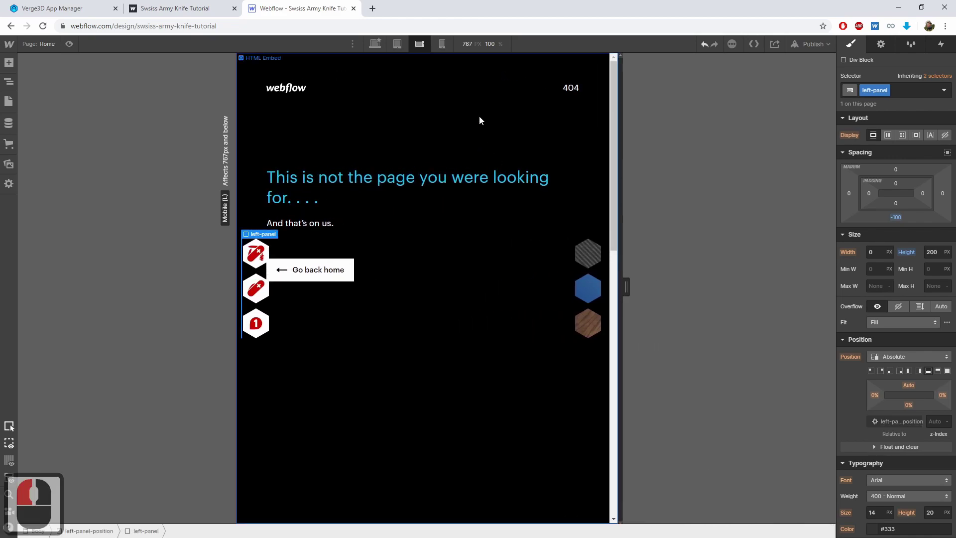
Step: Switch to mobile portrait, try 479 and 453 px canvas widths, and open the Navigator
click(442, 44)
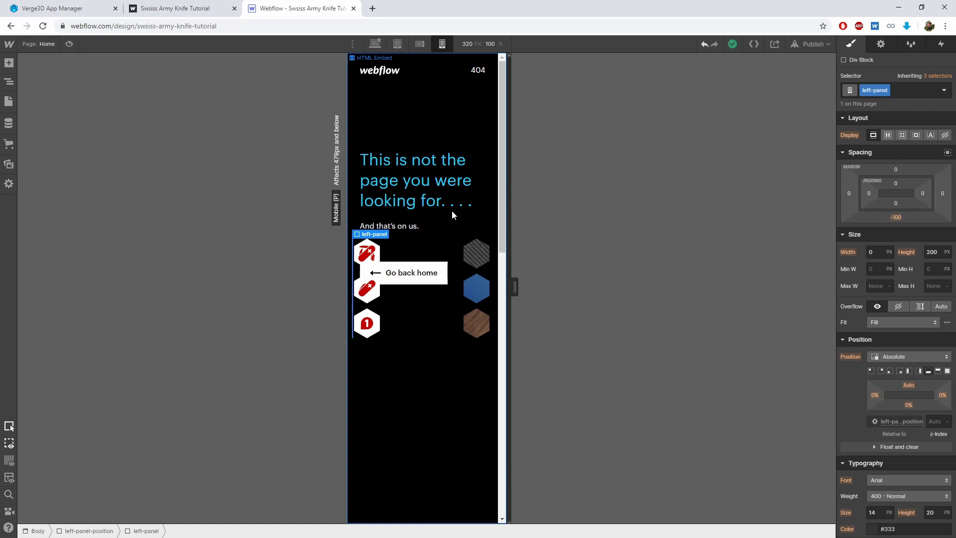
mouse_move(515, 286)
mouse_down()
mouse_move(570, 282)
mouse_move(510, 281)
mouse_move(533, 289)
mouse_up()
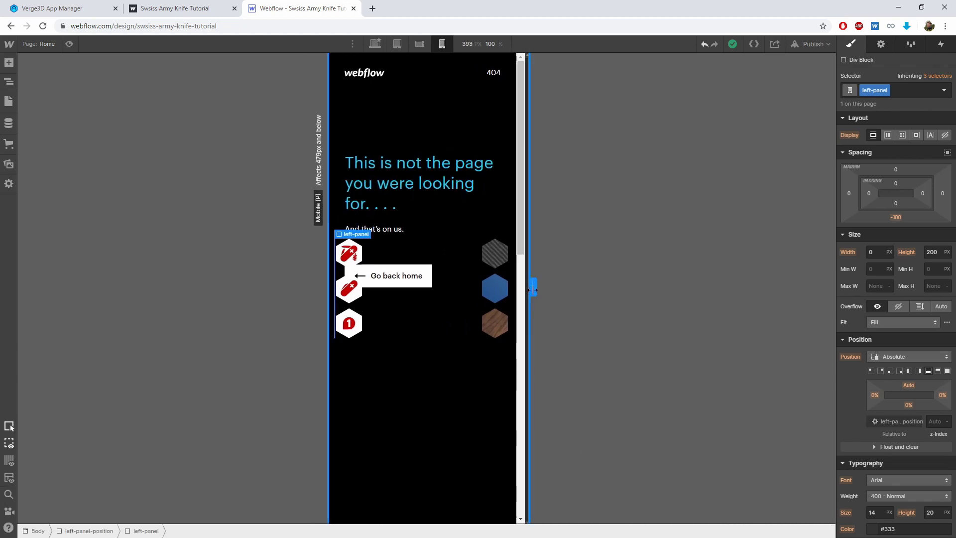
drag(533, 290, 541, 294)
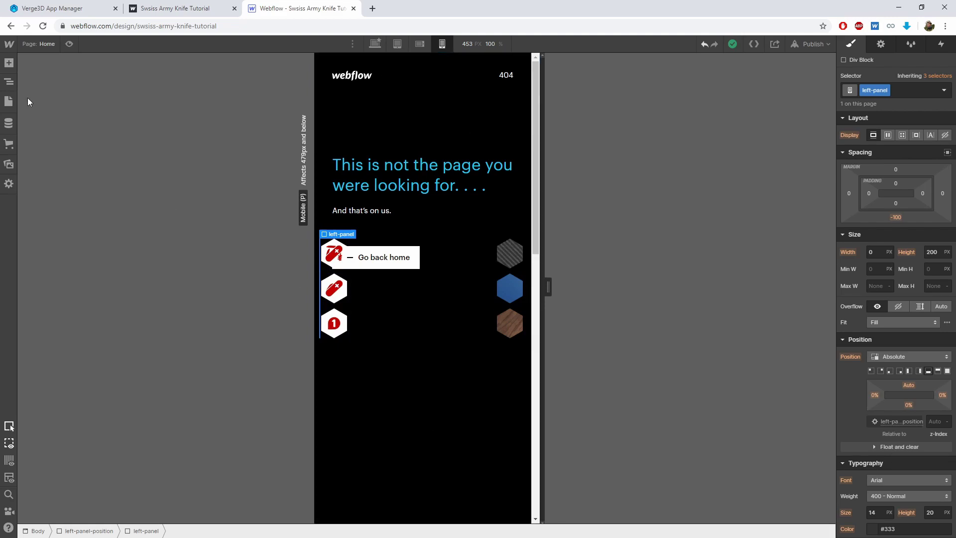
click(8, 81)
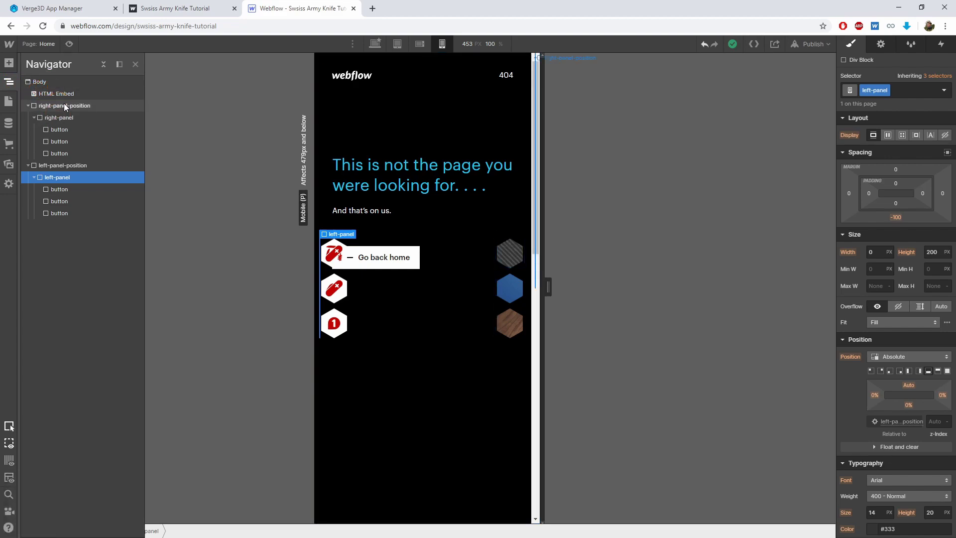
Step: Select left-panel-position and set its left margin to 0
click(64, 105)
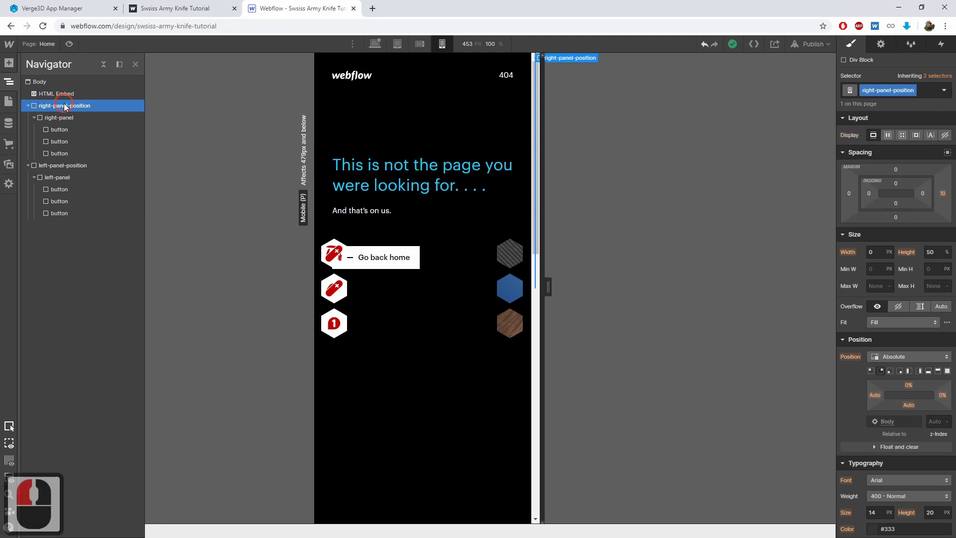
click(60, 166)
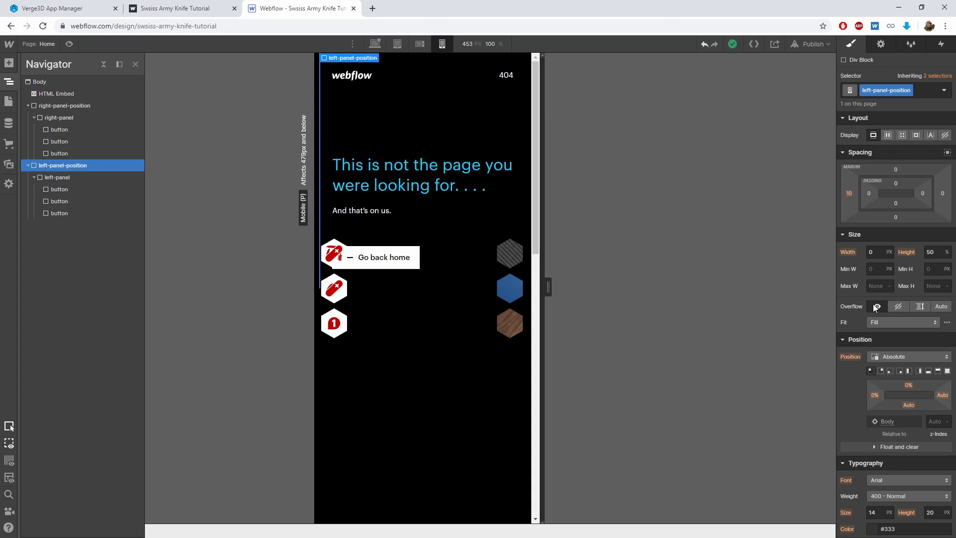
click(850, 195)
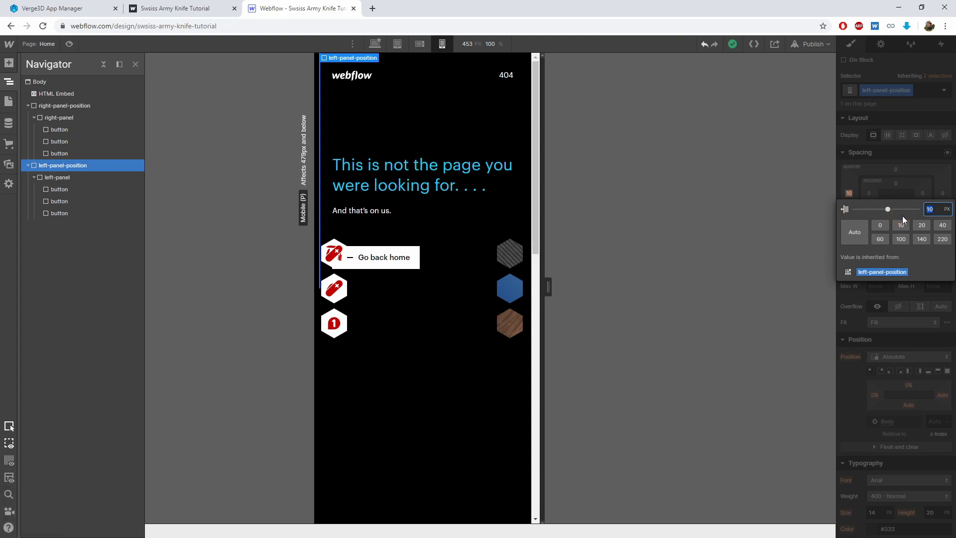
text(0)
key(Return)
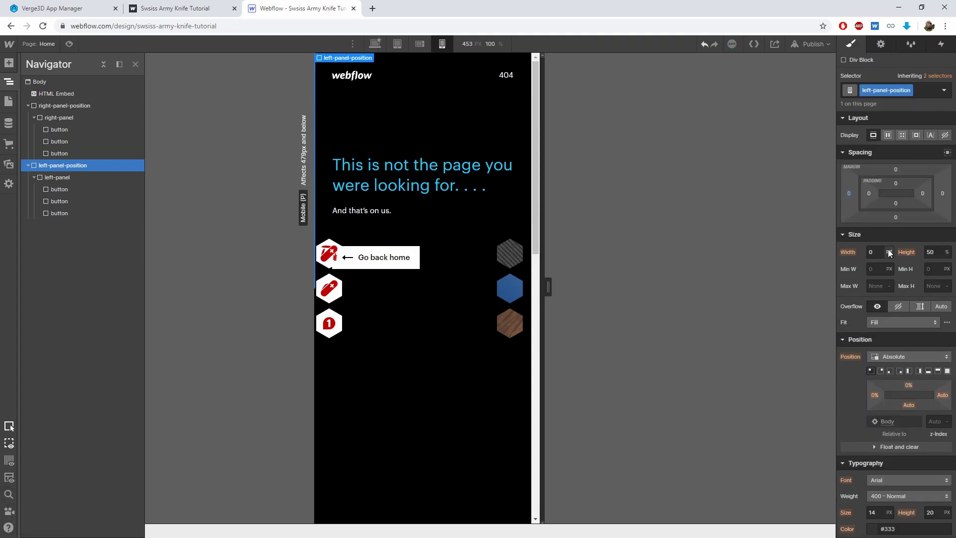
Step: Size left-panel-position to 60 px tall and 50% wide
click(946, 252)
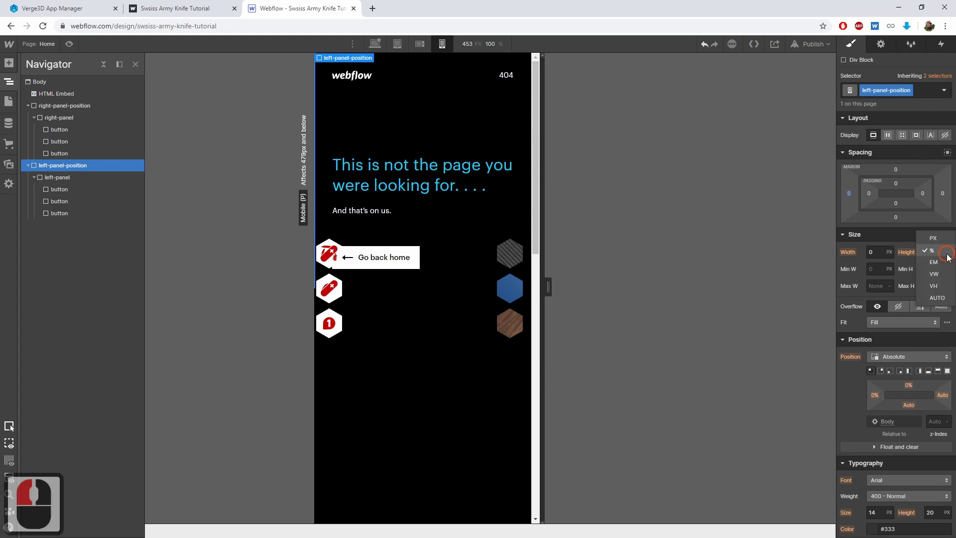
click(938, 243)
click(935, 253)
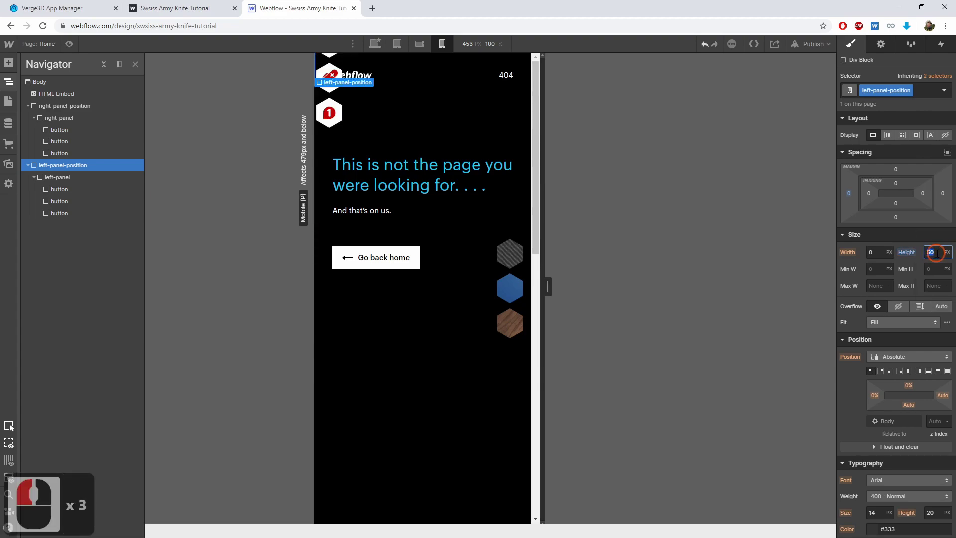
text(80)
key(BackSpace)
key(BackSpace)
key(BackSpace)
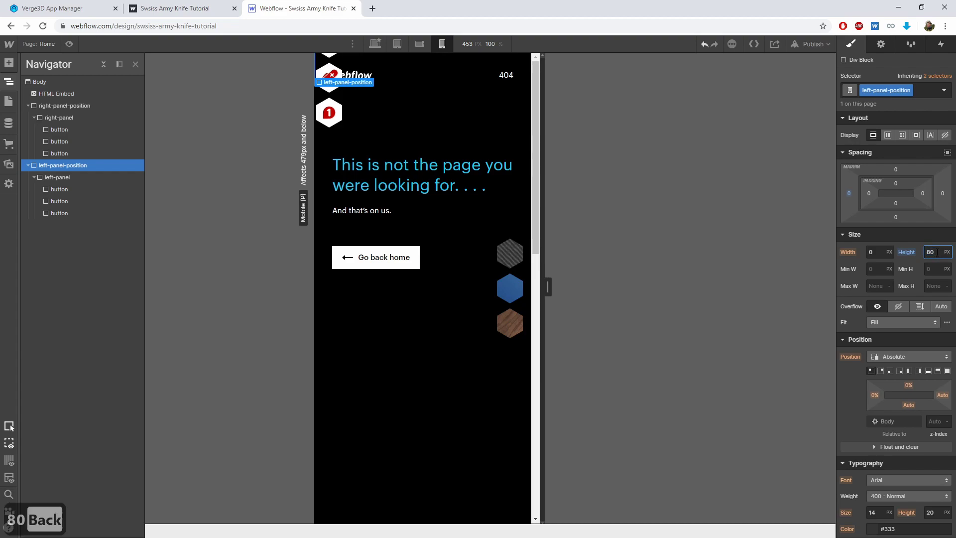
text(60)
key(Return)
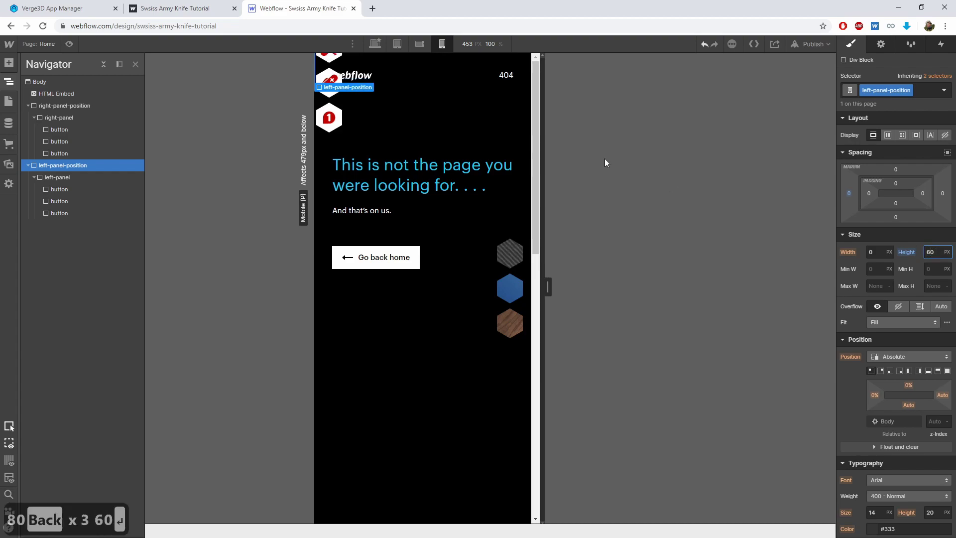
click(889, 252)
click(892, 262)
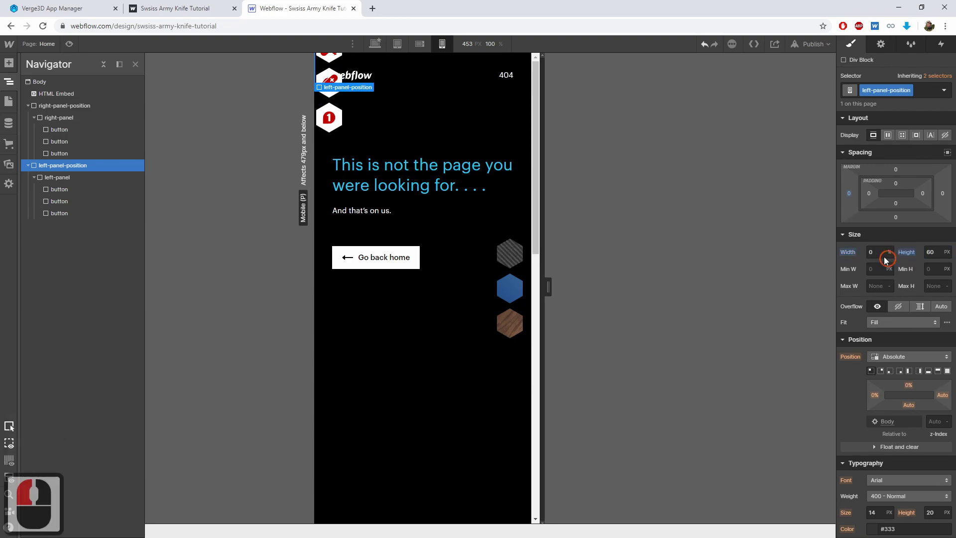
double_click(874, 252)
text(50)
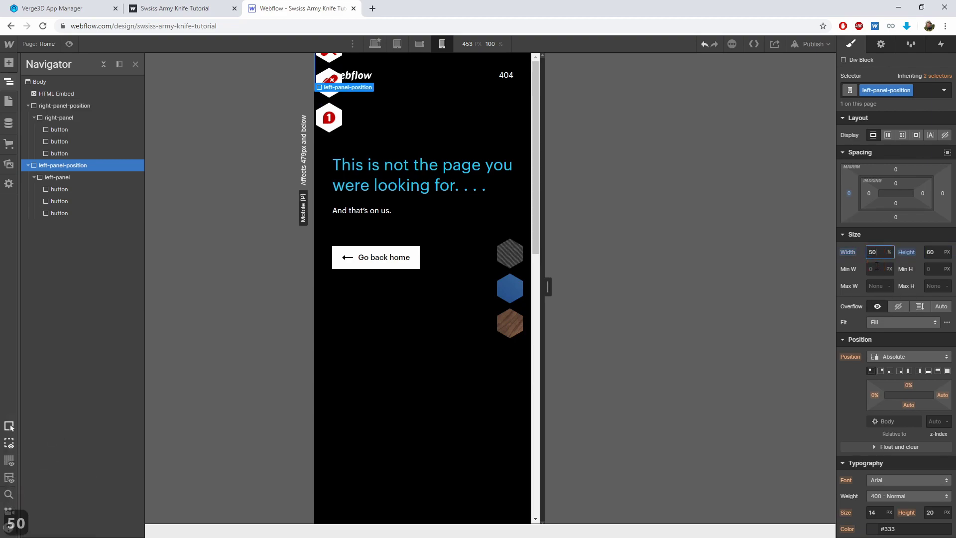
key(Return)
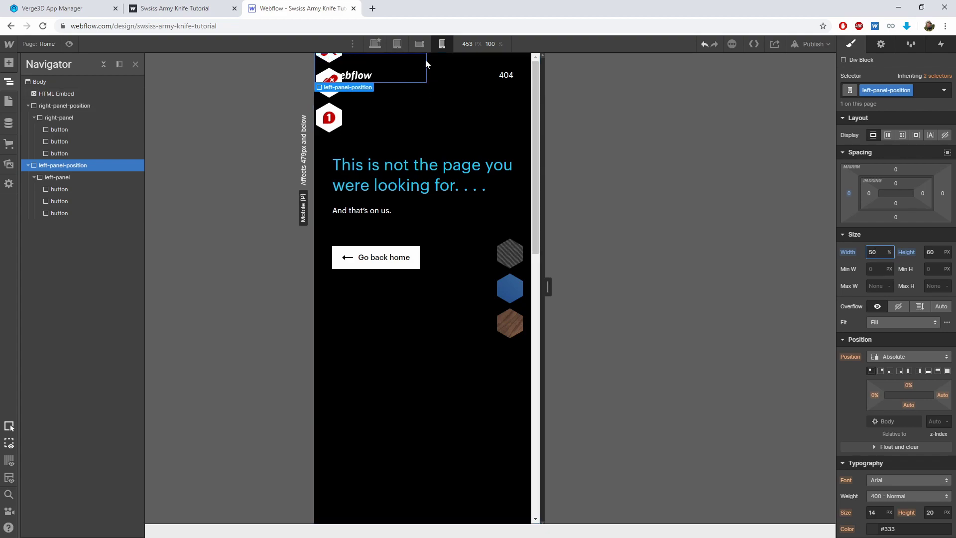
Step: Pin left-panel to the right at full height, then size it 60 px tall and 200 px wide
click(66, 181)
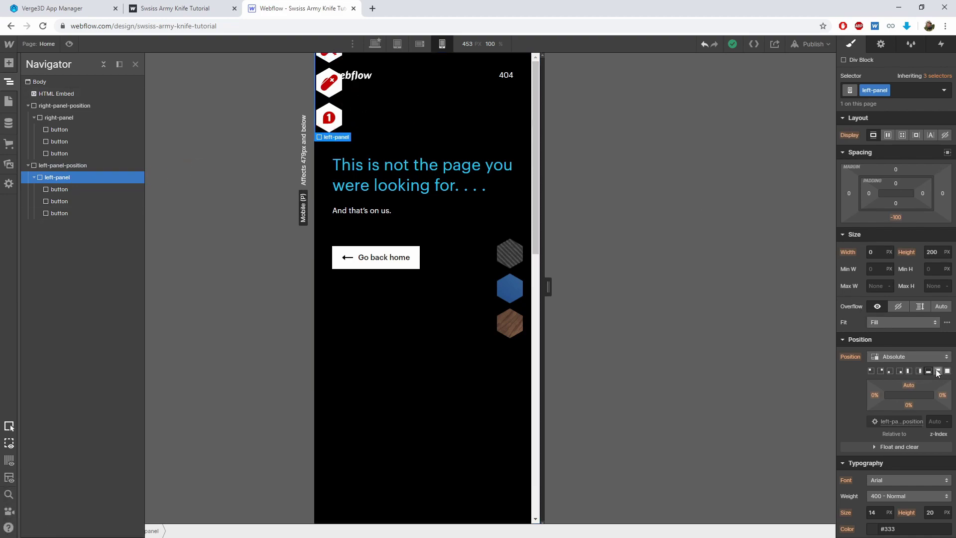
click(919, 371)
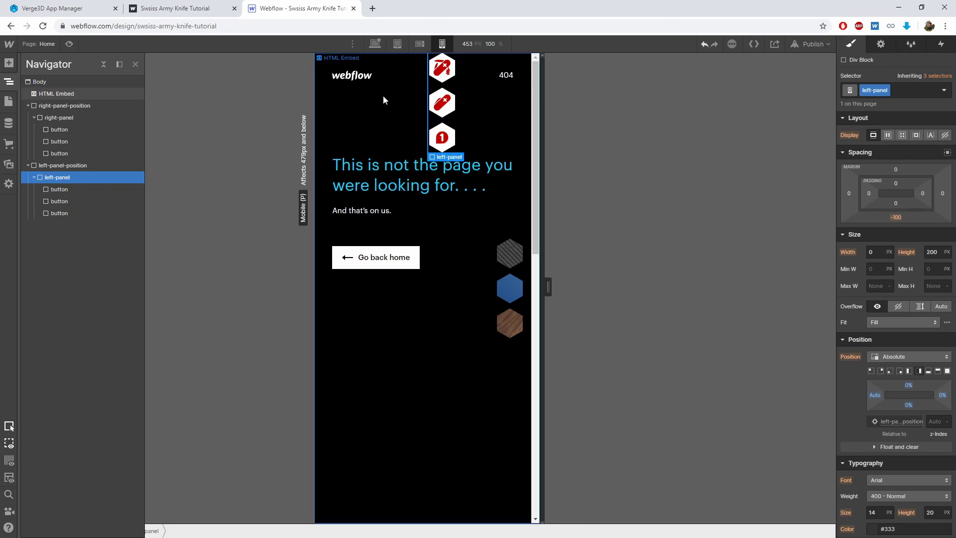
click(947, 253)
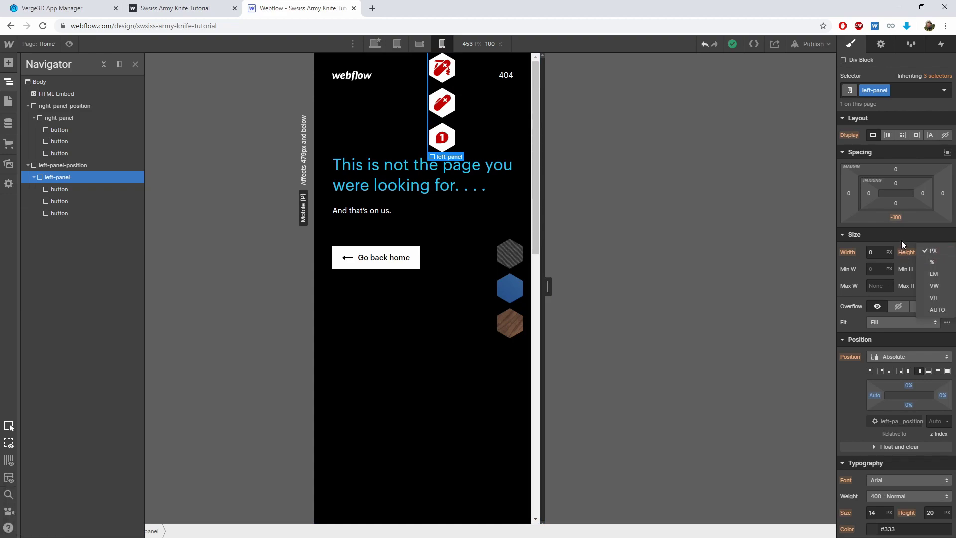
click(936, 252)
click(936, 252)
click(936, 252)
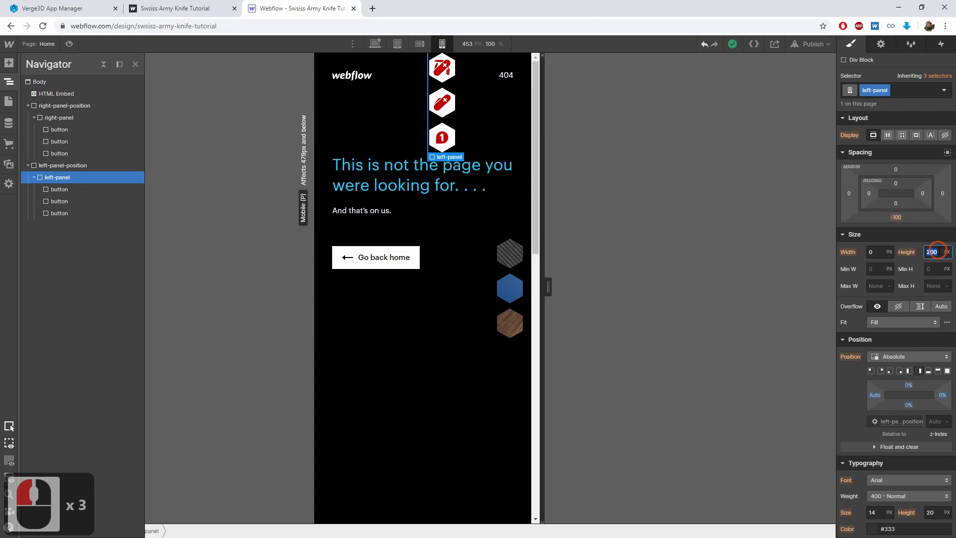
text(60)
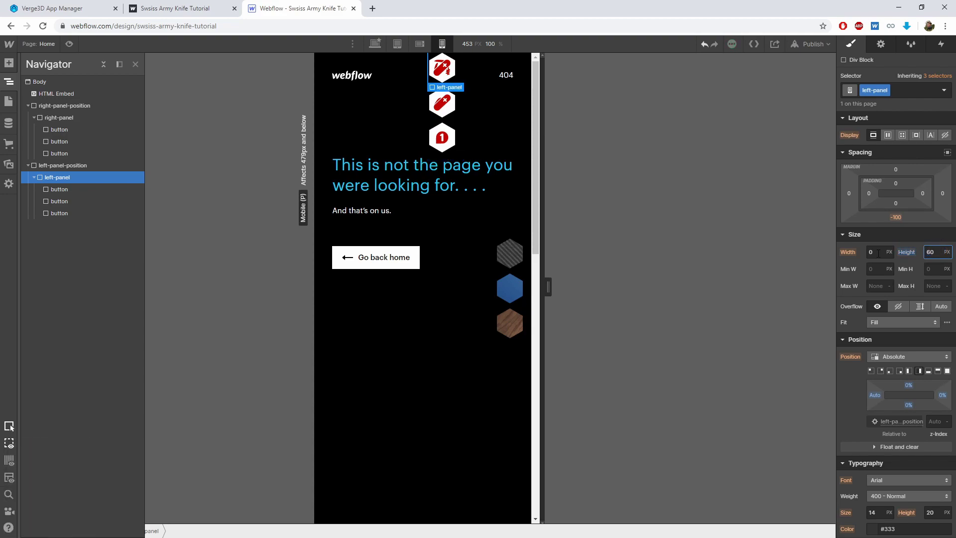
click(890, 252)
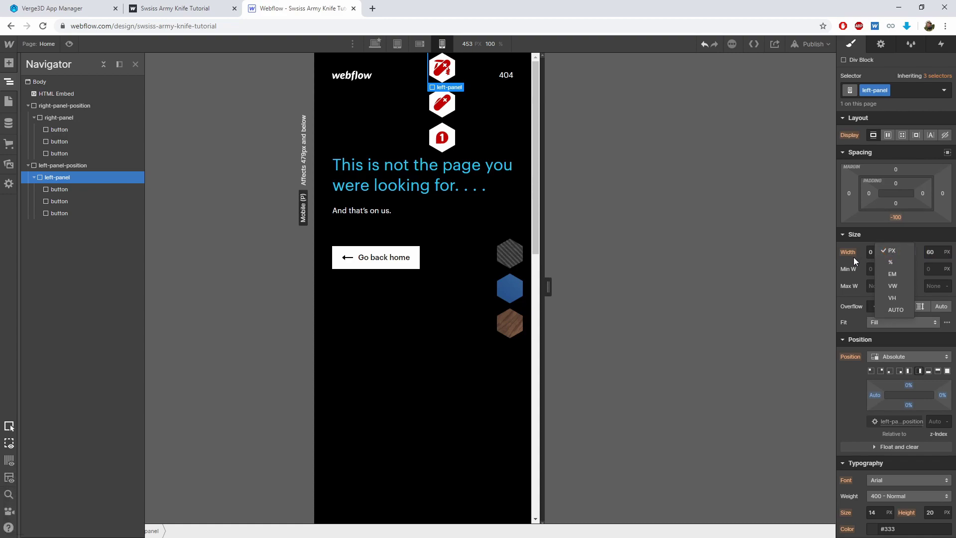
triple_click(876, 251)
text(200)
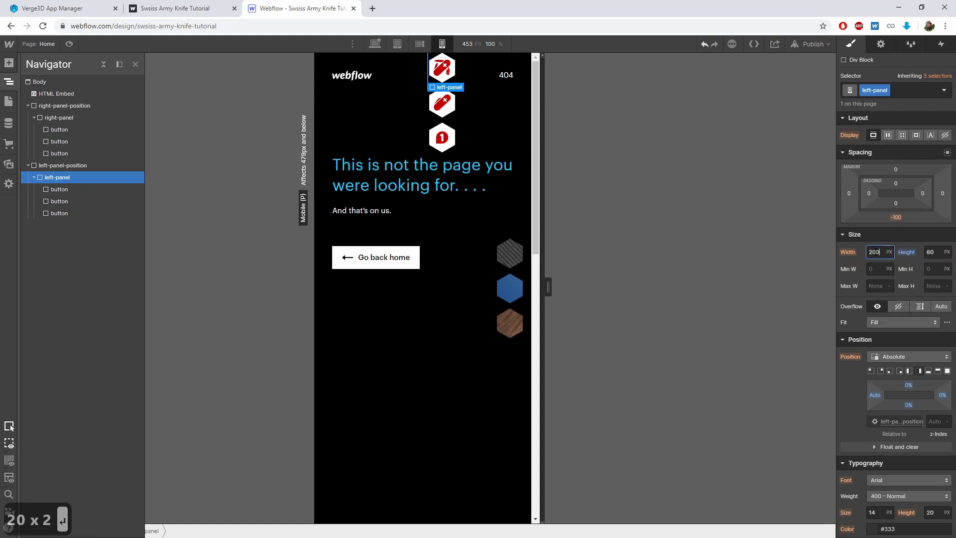
key(Return)
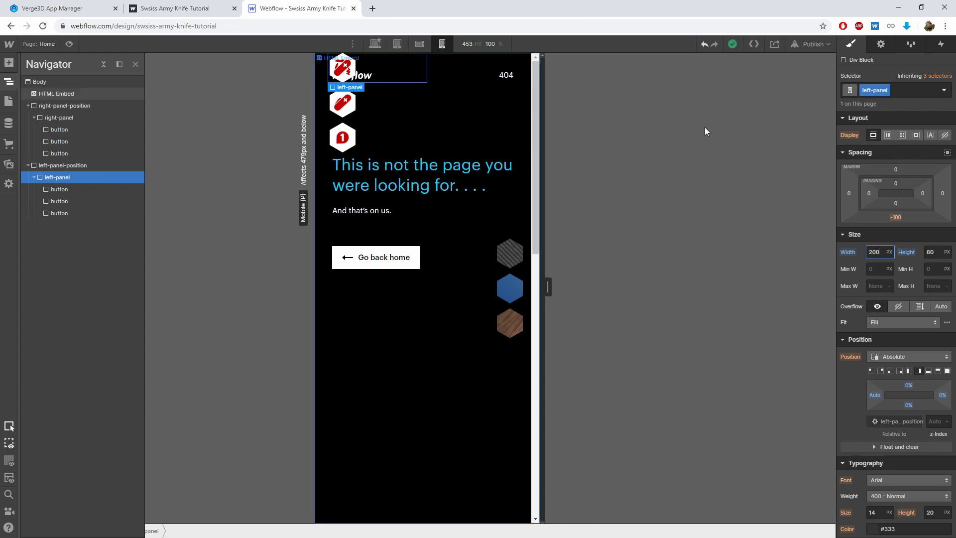
Step: Set left-panel's bottom margin to 0 and its right margin to -100 px
click(899, 218)
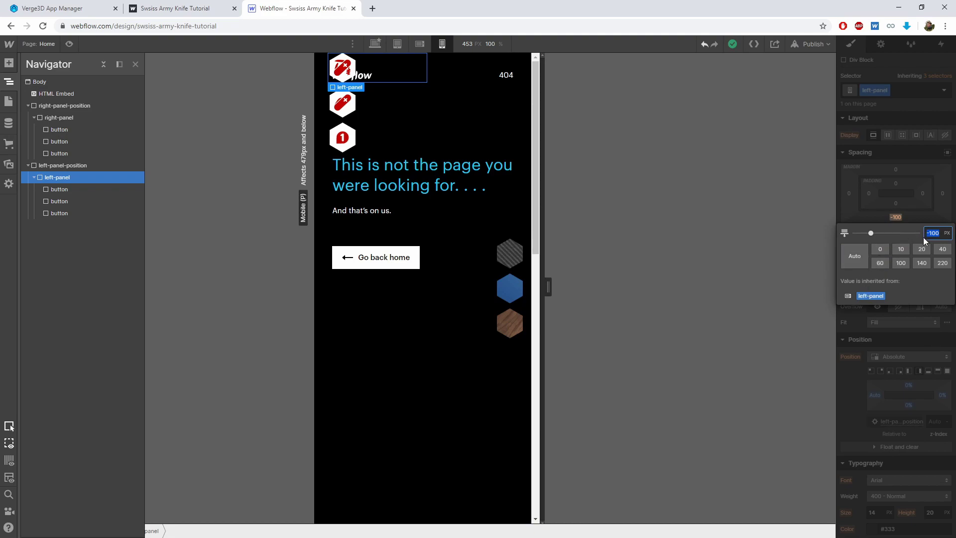
text(0)
key(Return)
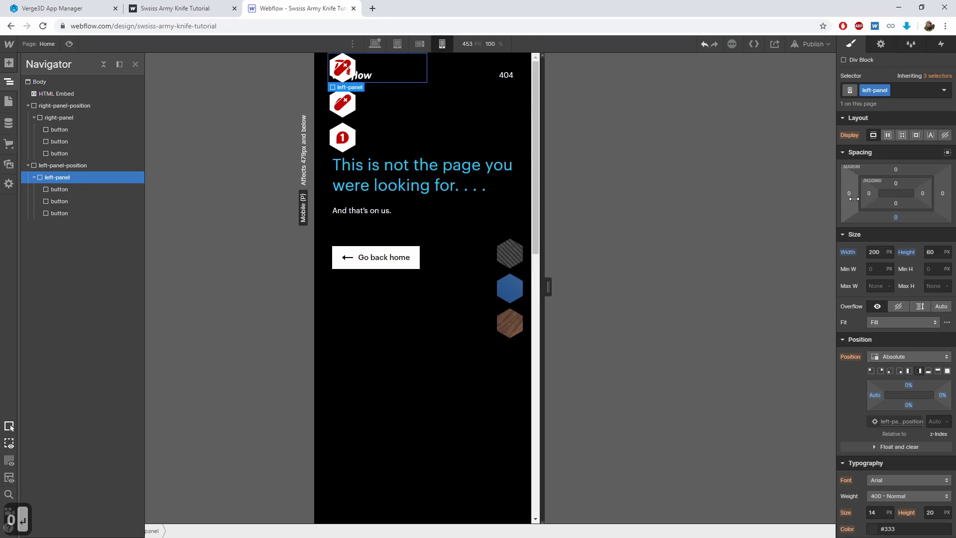
mouse_move(938, 193)
mouse_down()
mouse_move(884, 193)
mouse_move(935, 200)
mouse_up()
click(942, 193)
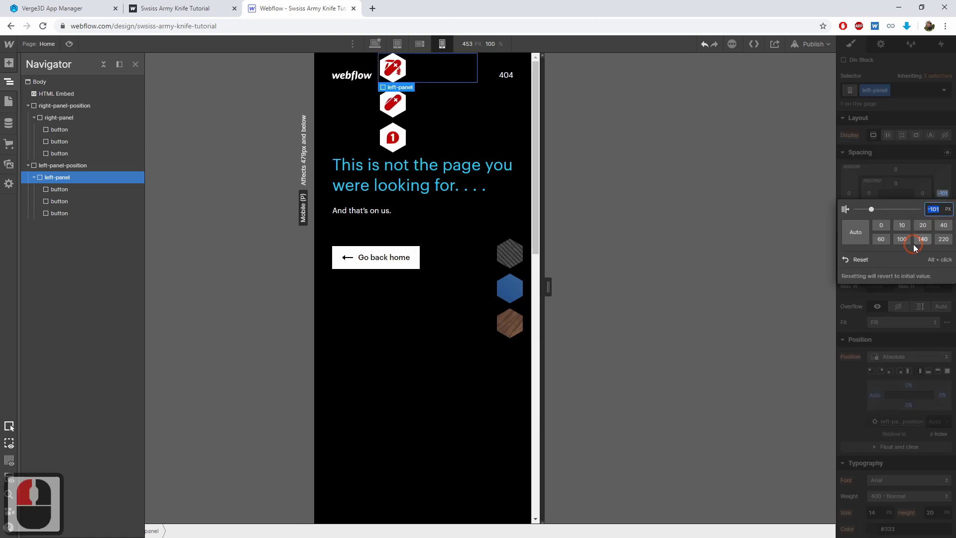
text(-100)
key(Return)
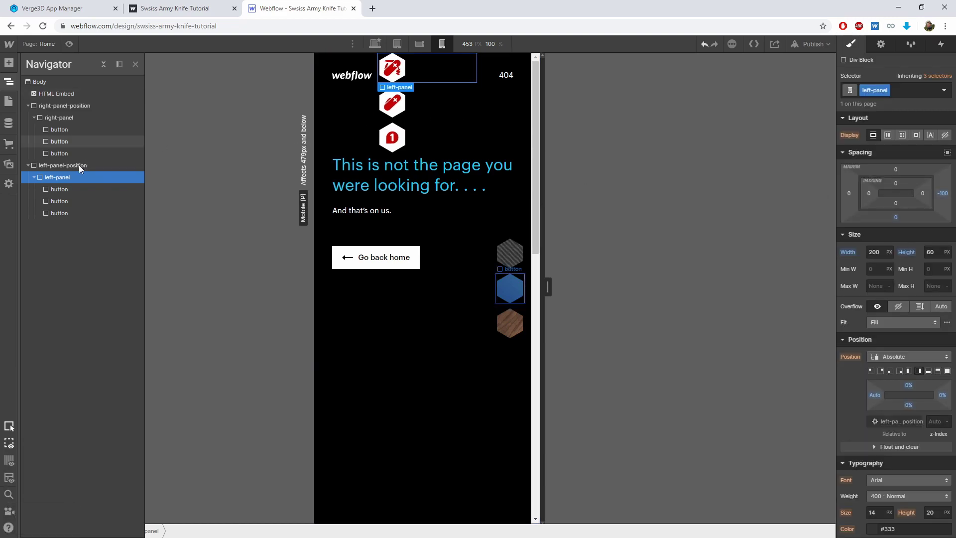
Step: Clear the second left-panel button's top margin and set its left margin to 70
click(64, 203)
click(896, 169)
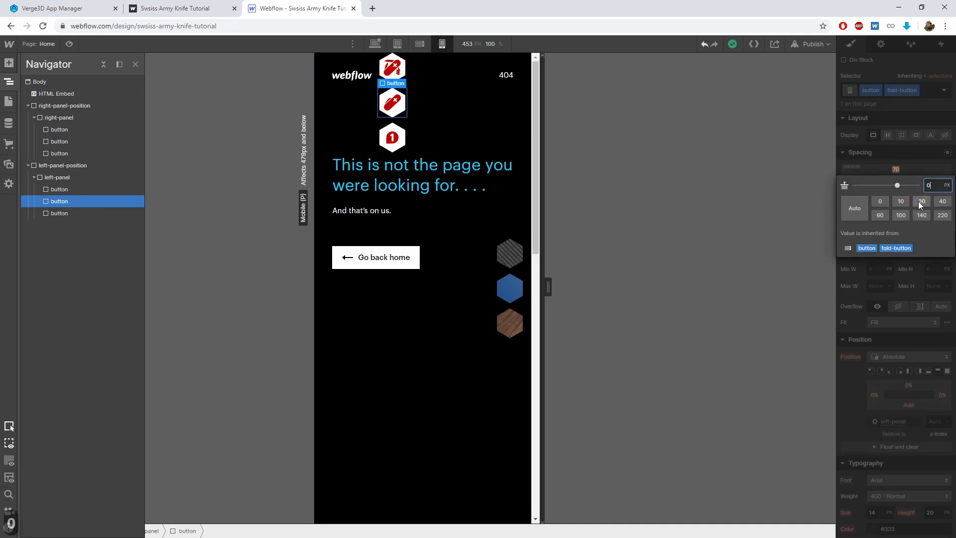
click(880, 201)
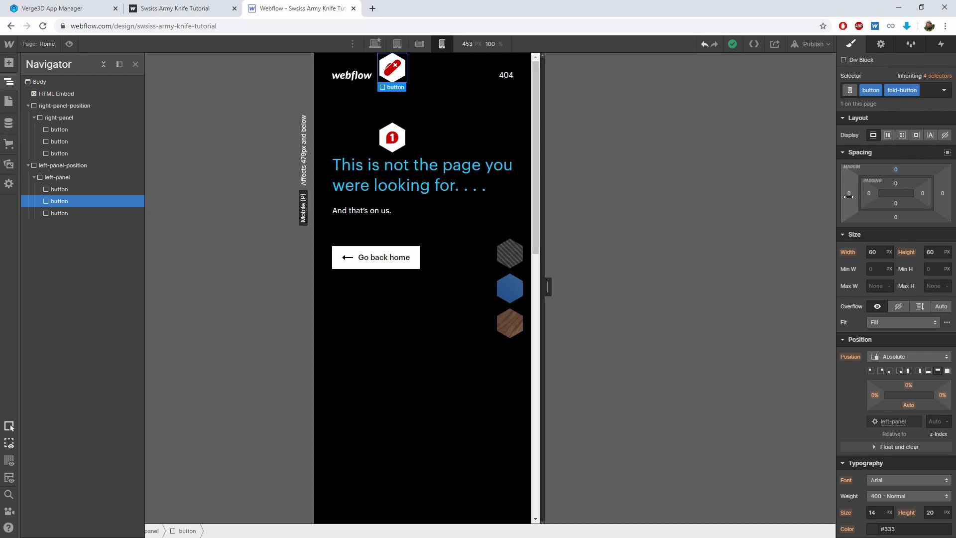
drag(850, 196, 819, 194)
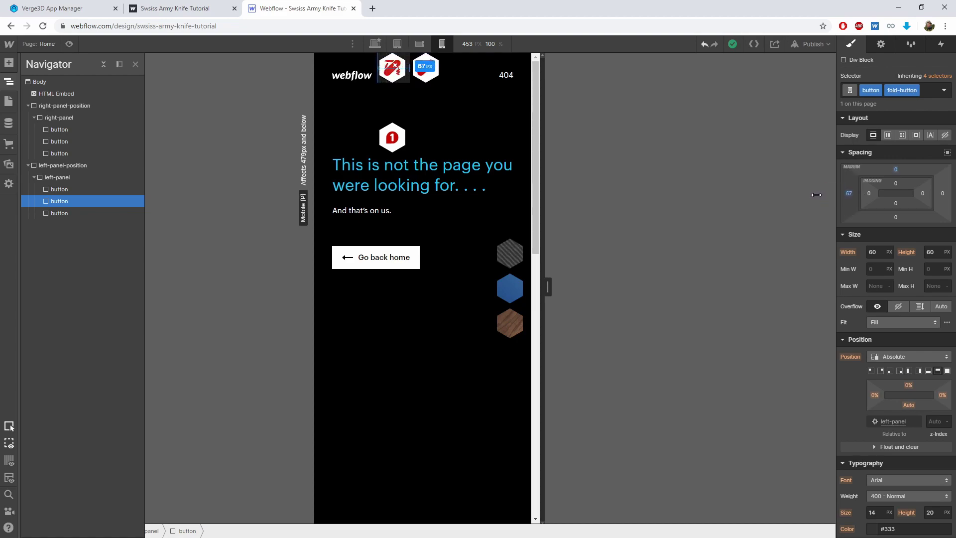
drag(815, 194, 816, 199)
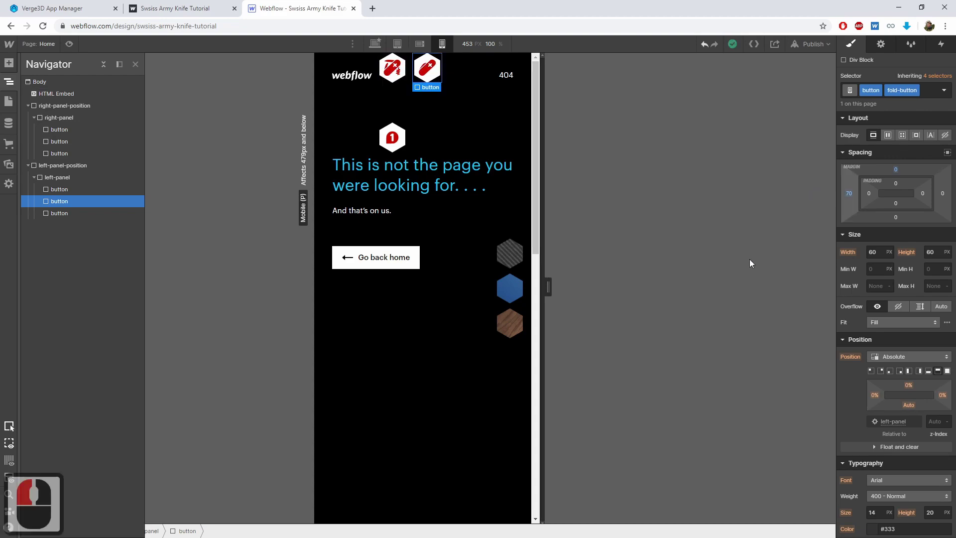
Step: Give the third left-panel button a 0 top margin and a 140 px left margin
click(60, 213)
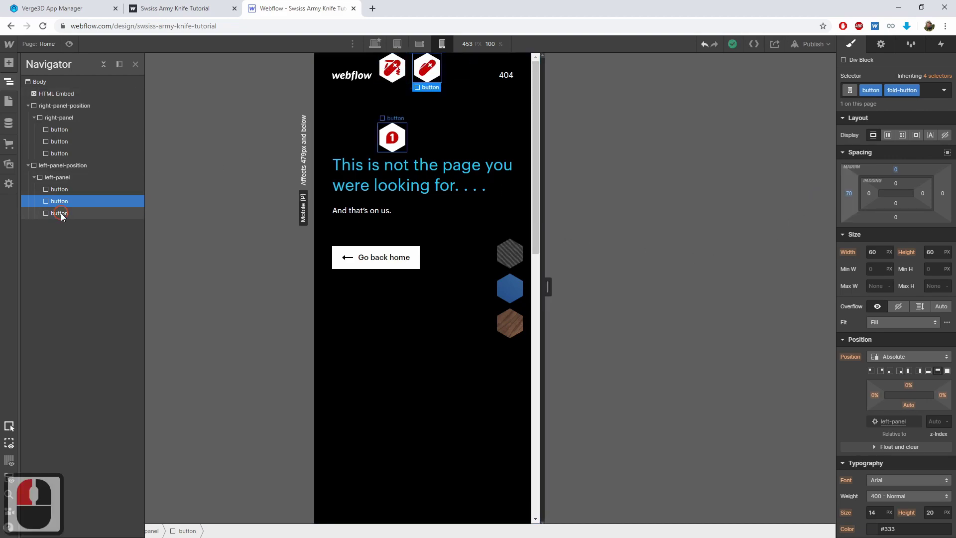
click(896, 188)
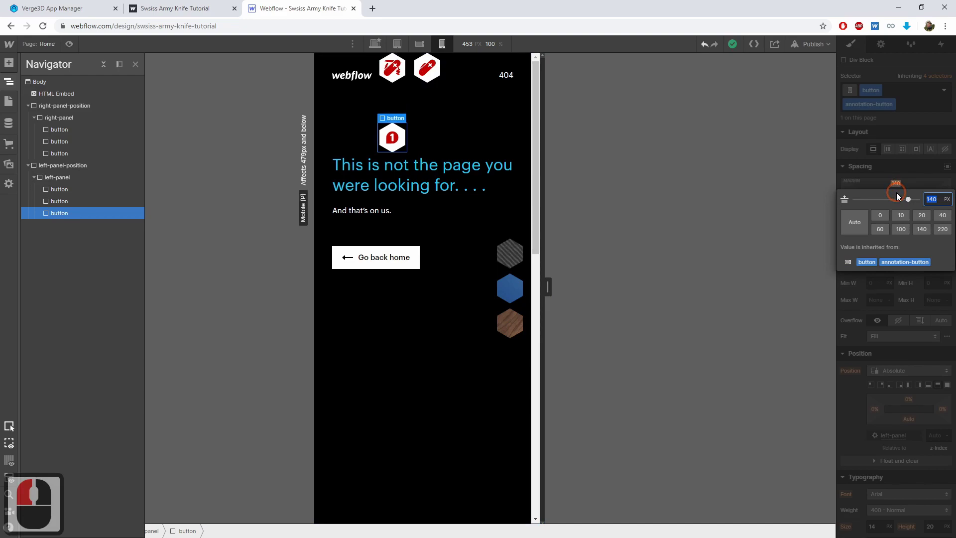
text(0)
key(Return)
click(849, 208)
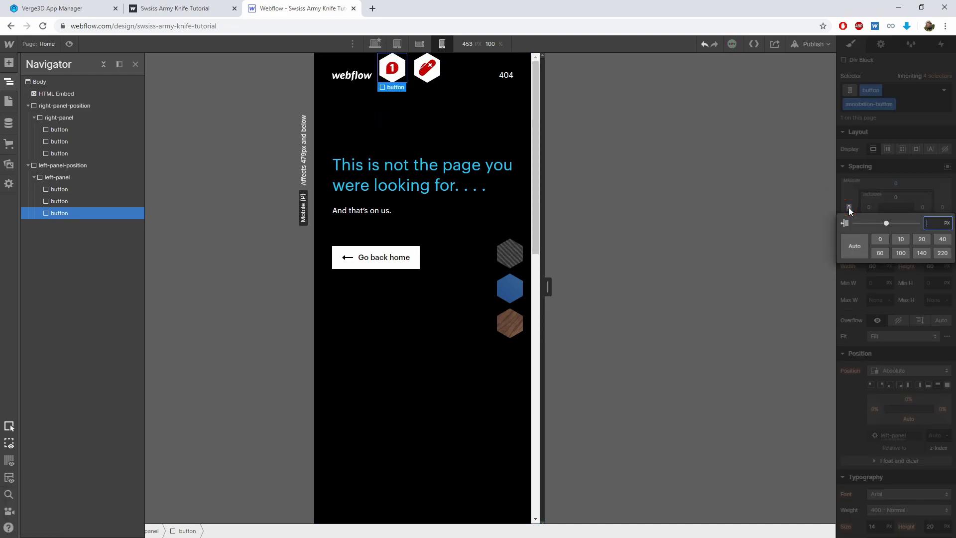
text(140)
key(Return)
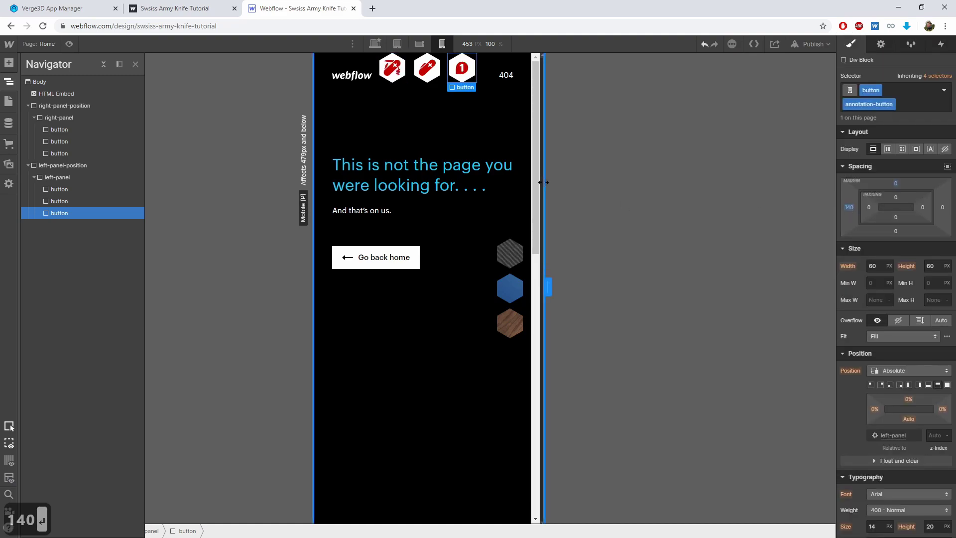
click(64, 166)
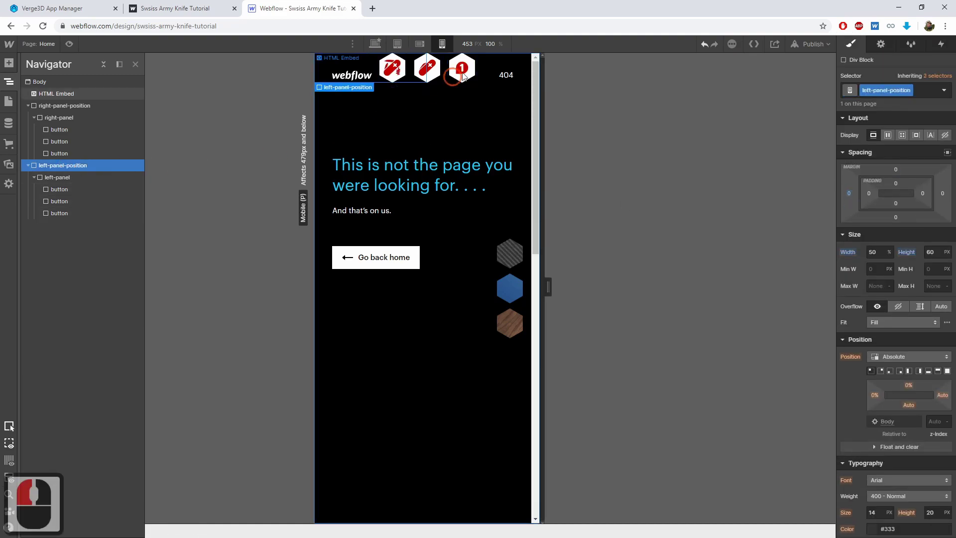
click(54, 107)
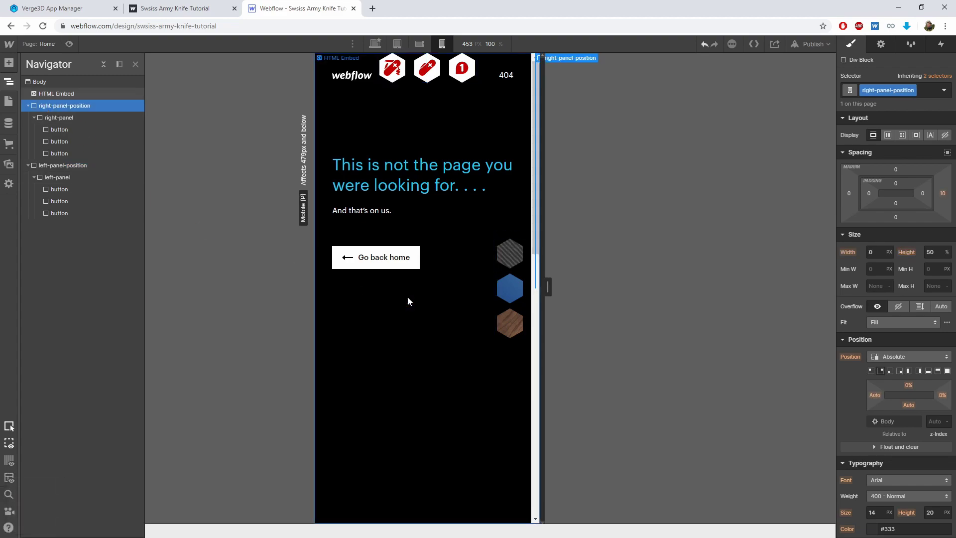
Step: Pin right-panel-position to the bottom-left preset at 50% width and 60px height
click(889, 371)
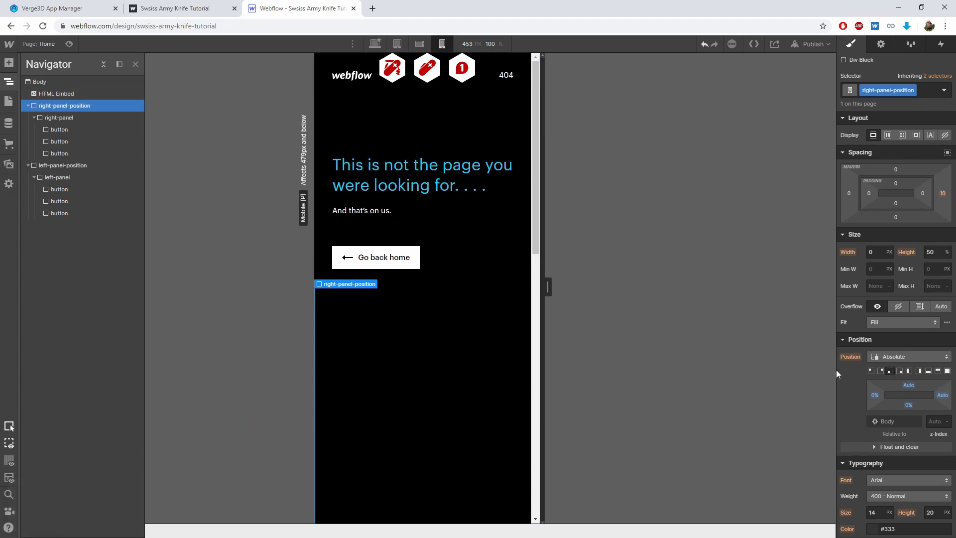
double_click(930, 252)
text(60px)
triple_click(875, 252)
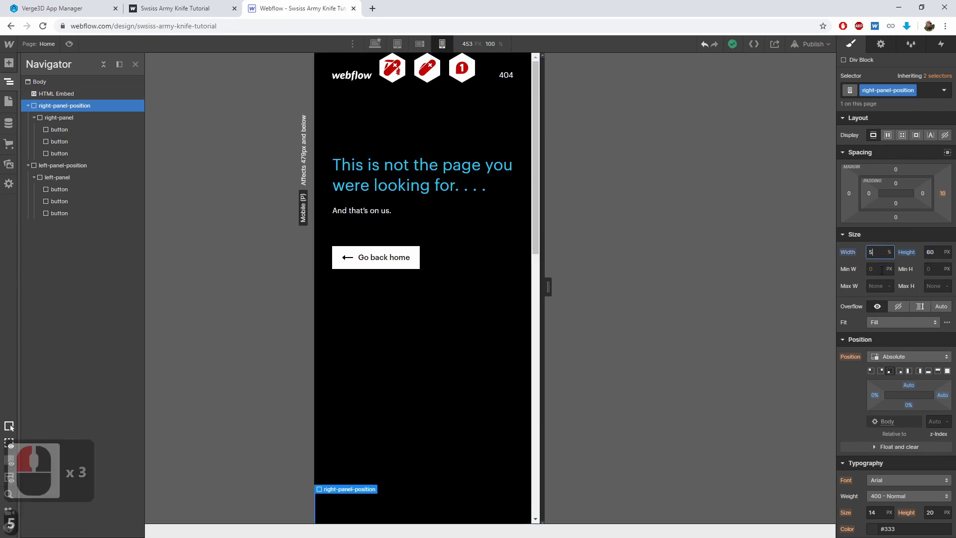
text(50%)
double_click(63, 118)
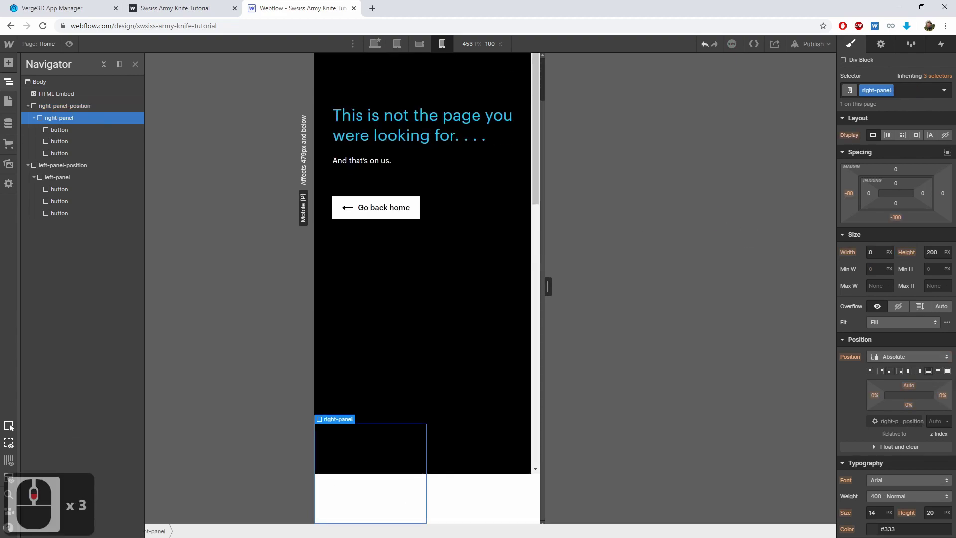
click(920, 372)
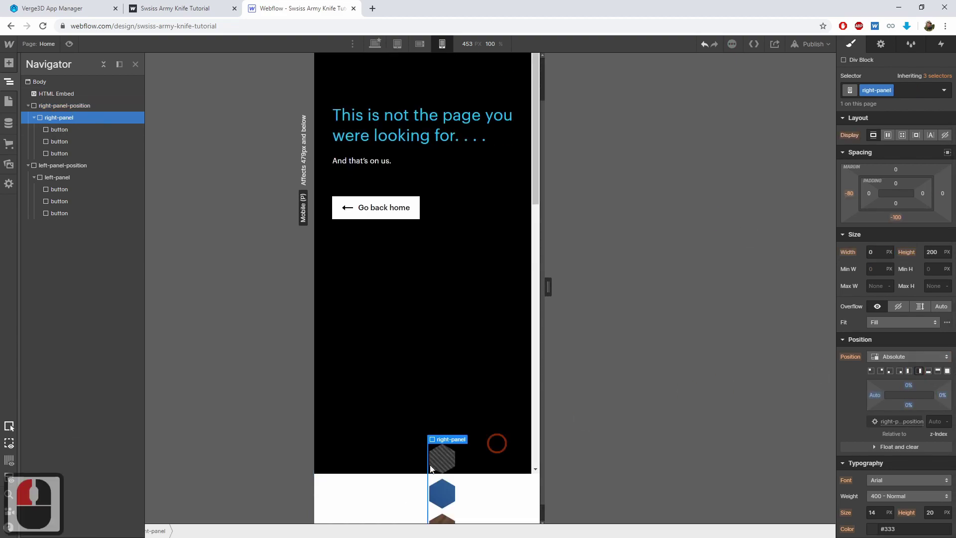
Step: Set the plastic hexagon button's margins to 0 top and 70 left
click(56, 131)
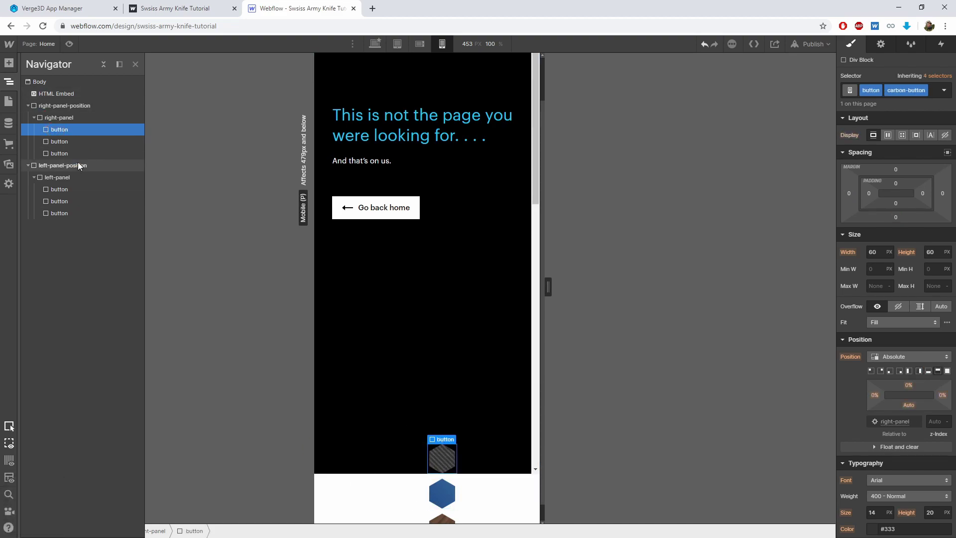
click(58, 143)
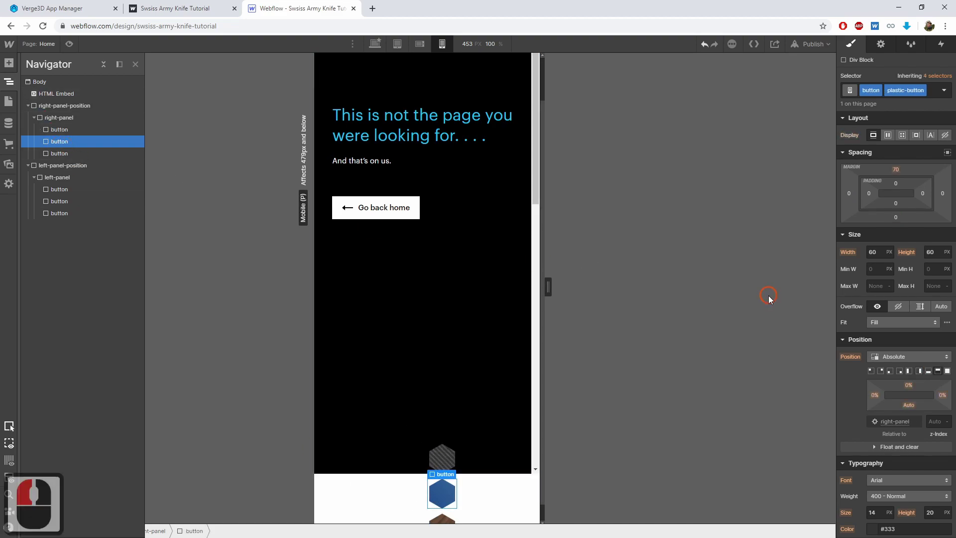
click(896, 171)
text(0)
key(Return)
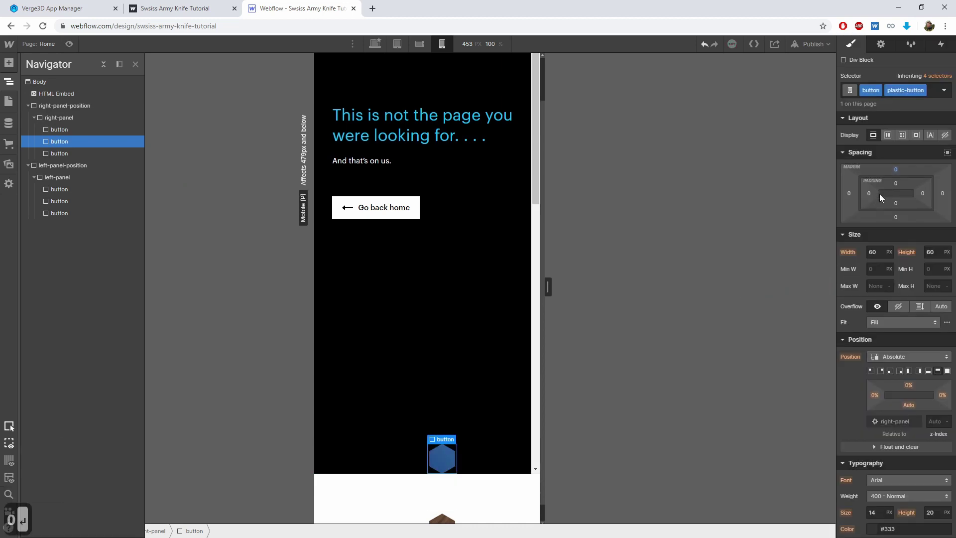
click(849, 193)
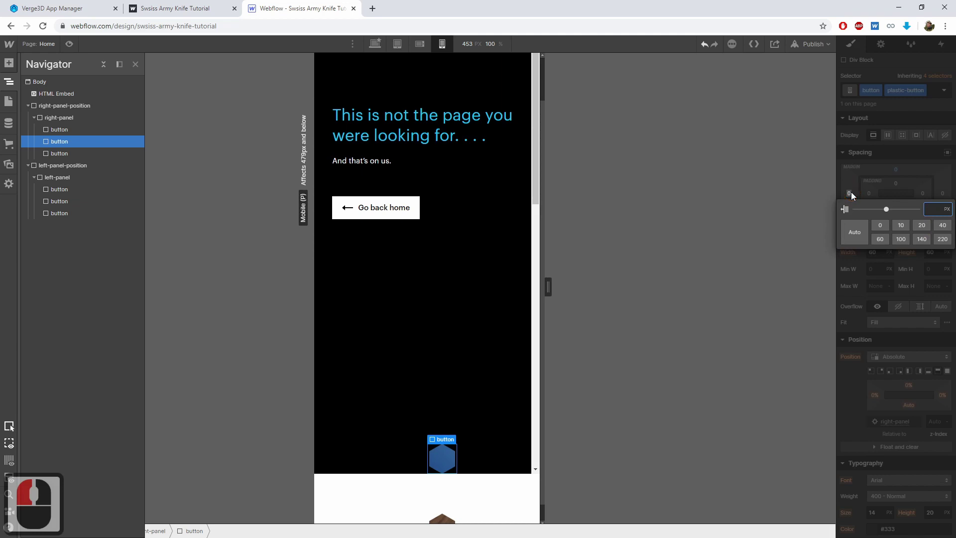
text(70)
key(Return)
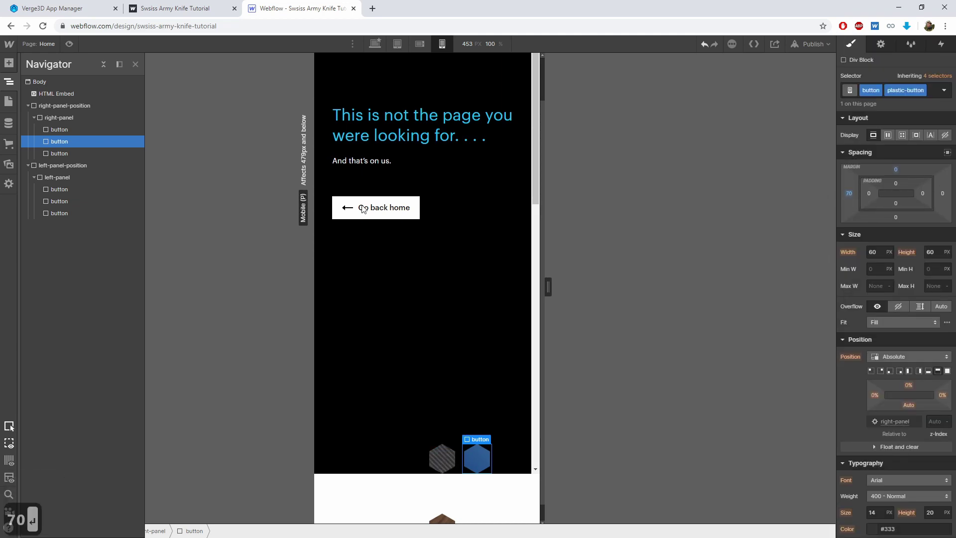
Step: Set the wood hexagon button's margins to 0 top and 140 left
click(64, 153)
click(899, 171)
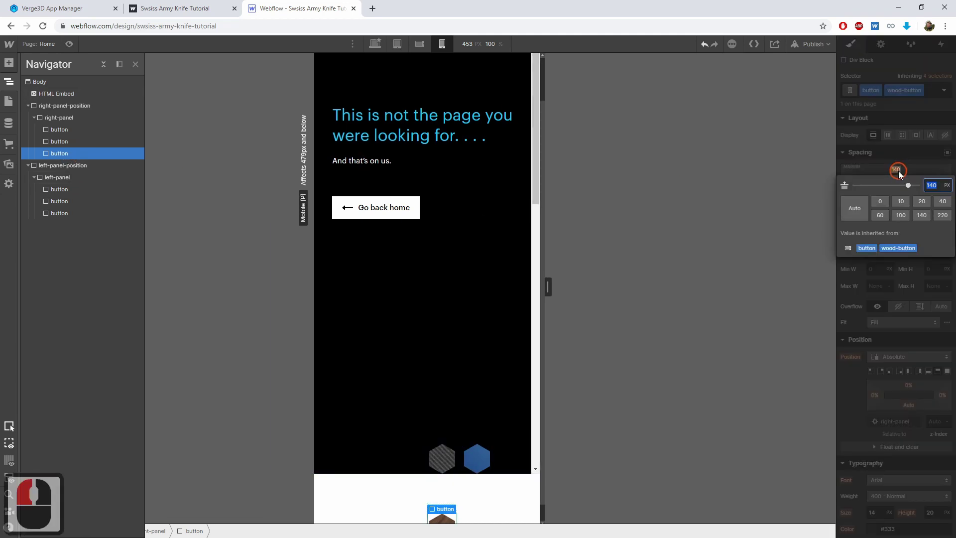
text(0)
key(Return)
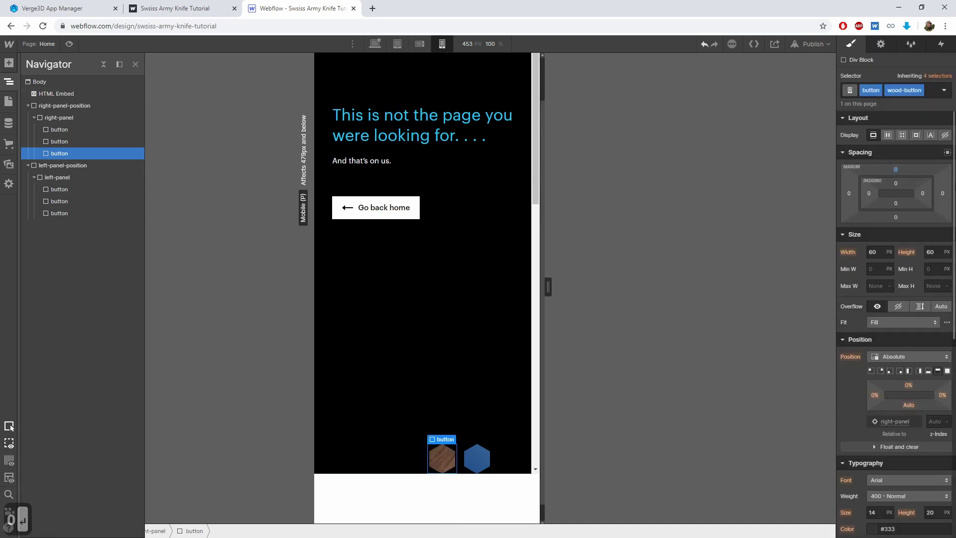
click(849, 194)
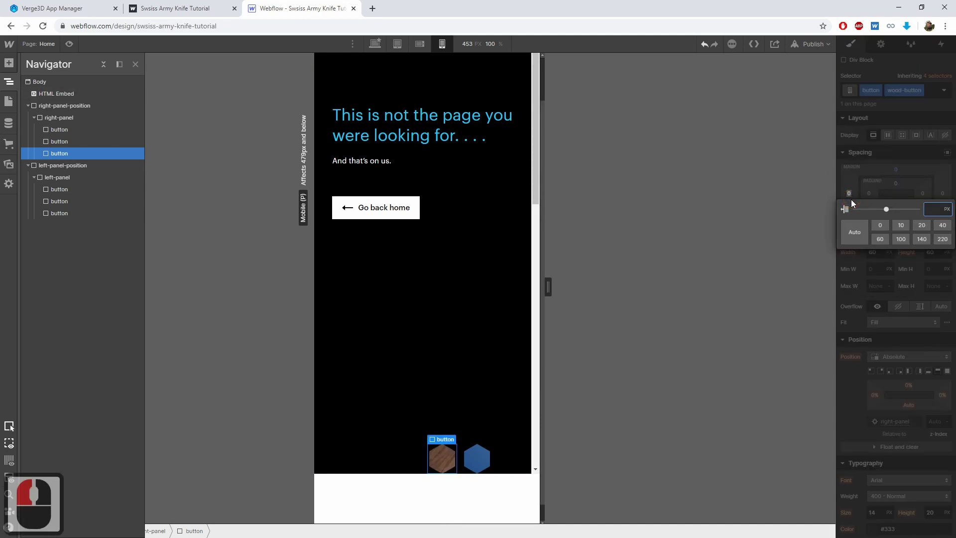
key(BackSpace)
key(BackSpace)
key(BackSpace)
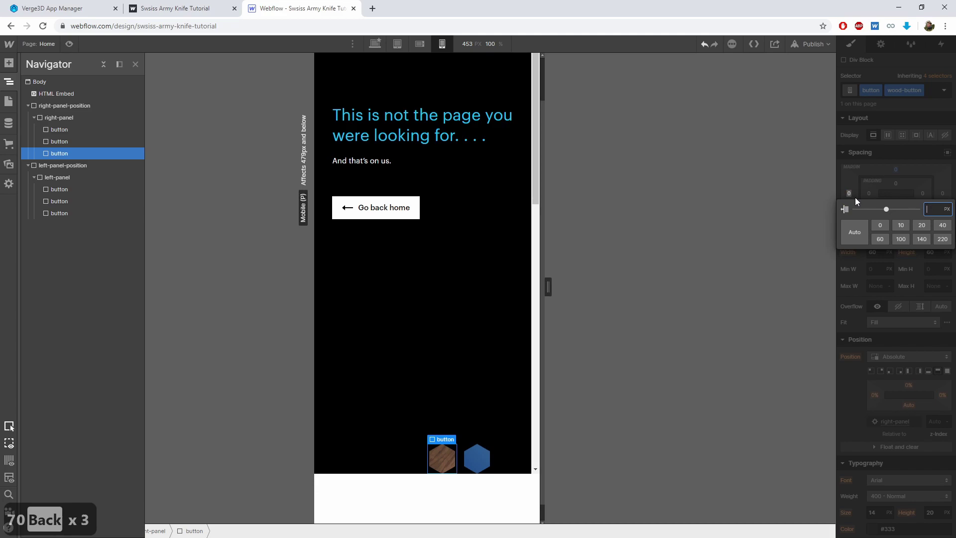
text(140)
key(Return)
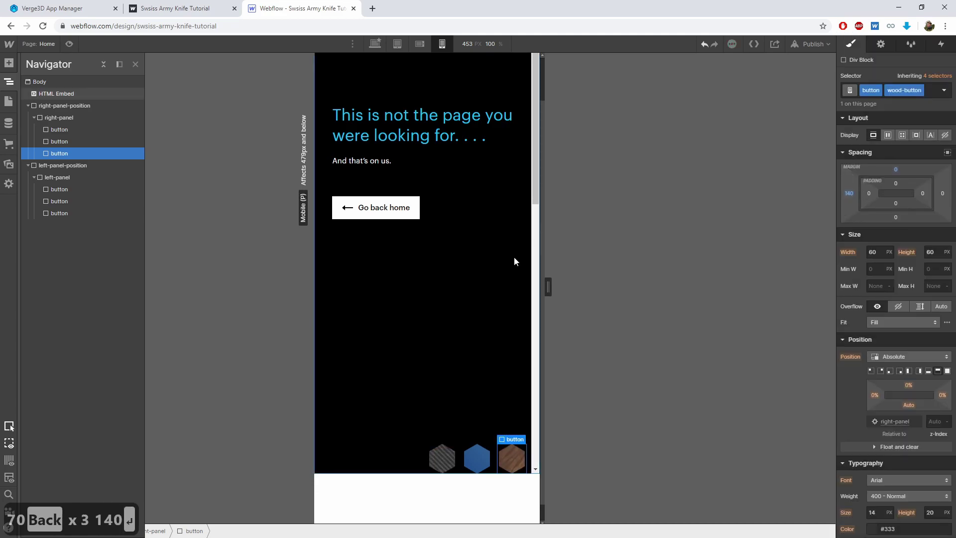
Step: Size the right-panel container to 200 px wide and 60 px tall
click(63, 118)
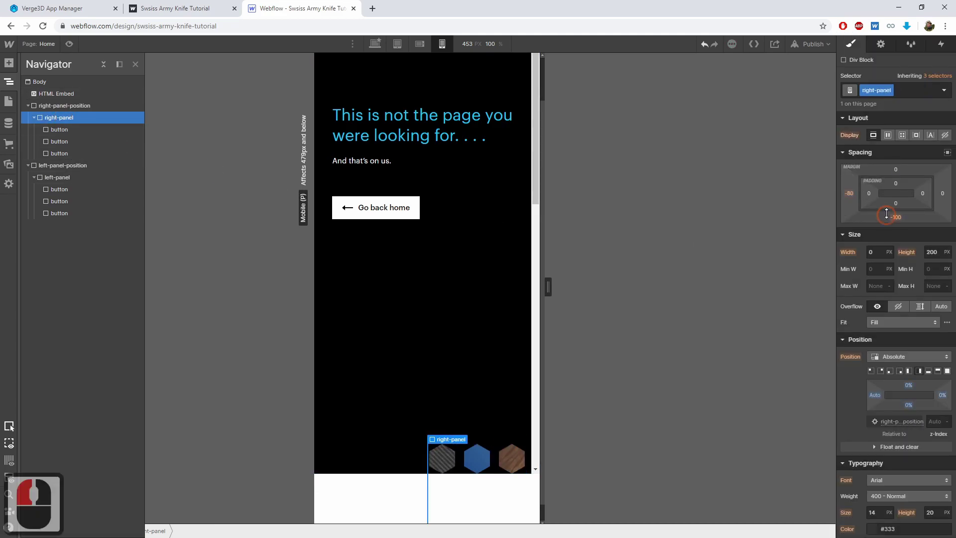
drag(887, 213, 887, 215)
click(875, 252)
text(200)
key(Return)
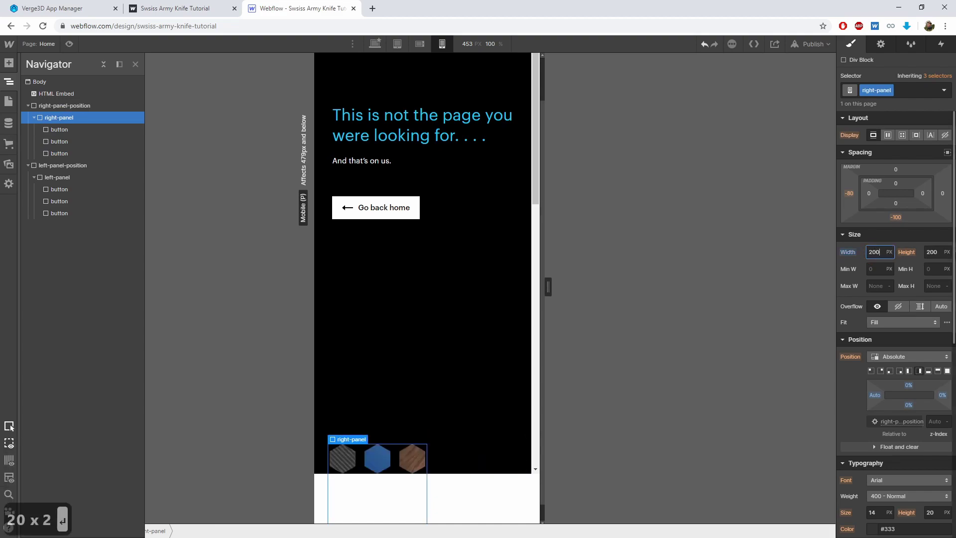
click(947, 253)
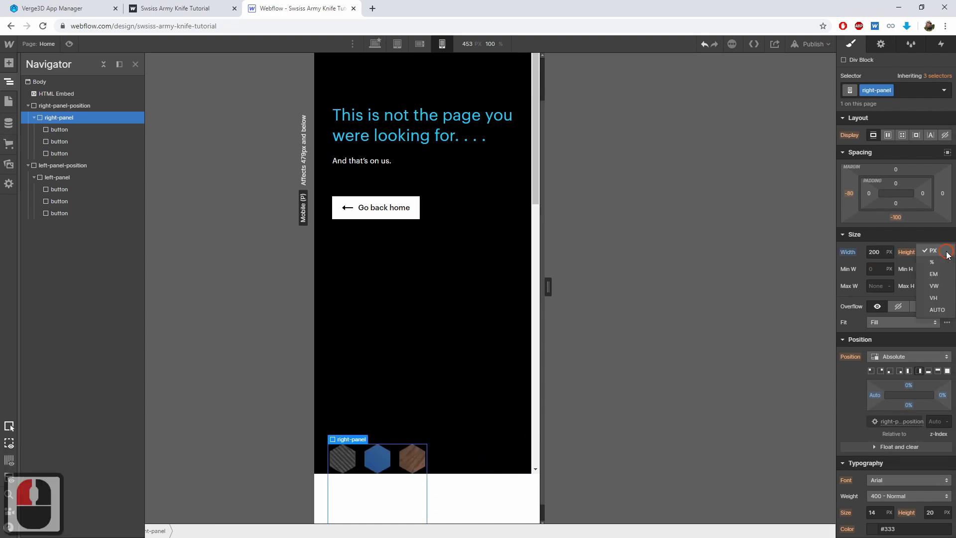
click(929, 249)
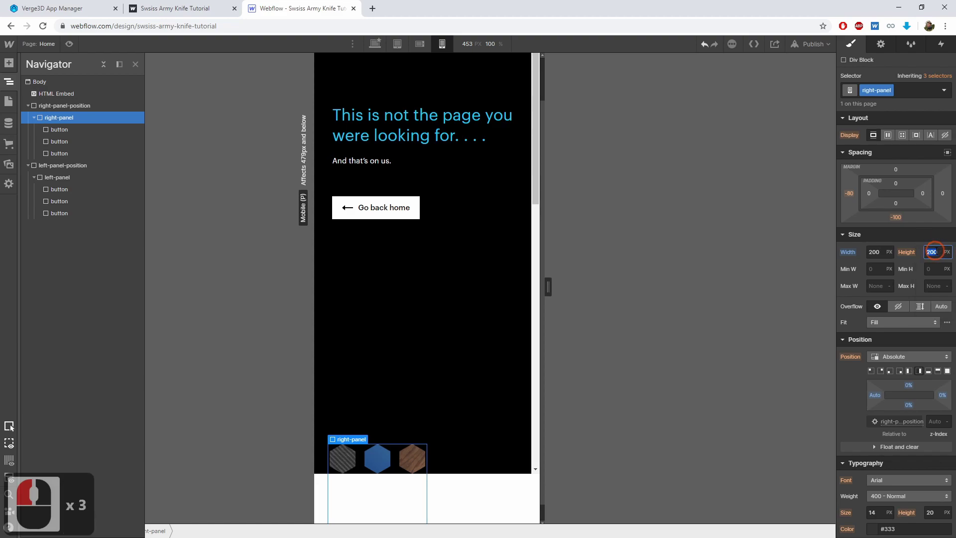
text(60)
key(Return)
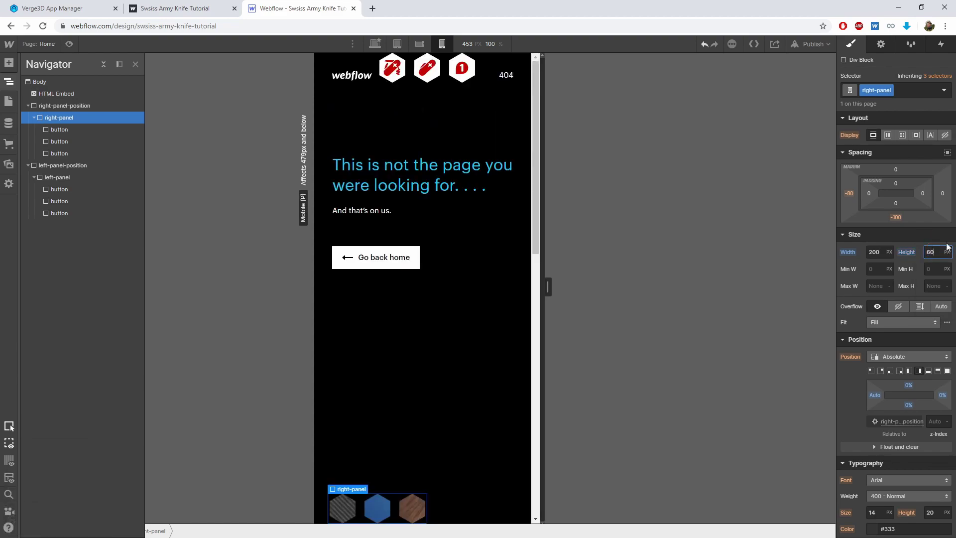
Step: Set right-panel's bottom and left margins to 0 and its right margin to -100
click(896, 217)
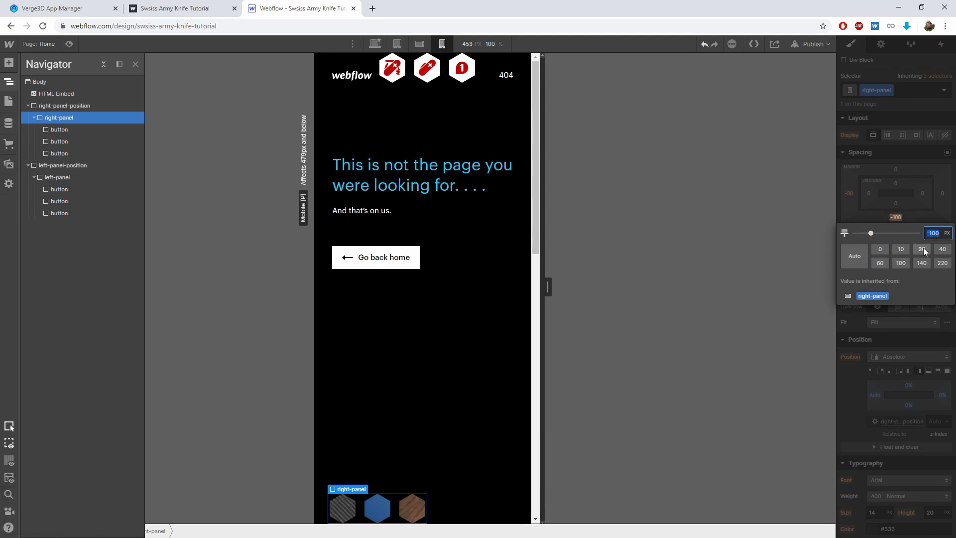
text(0)
key(Return)
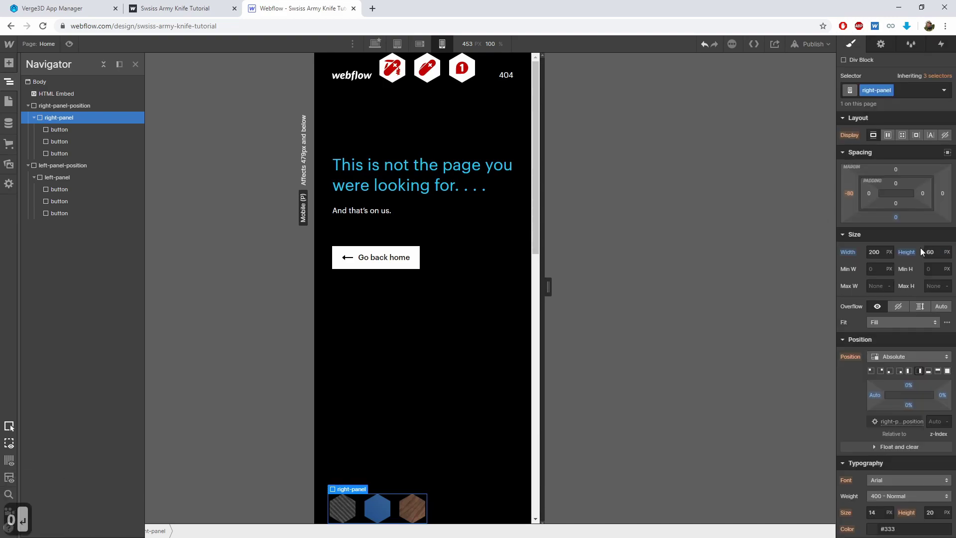
click(851, 194)
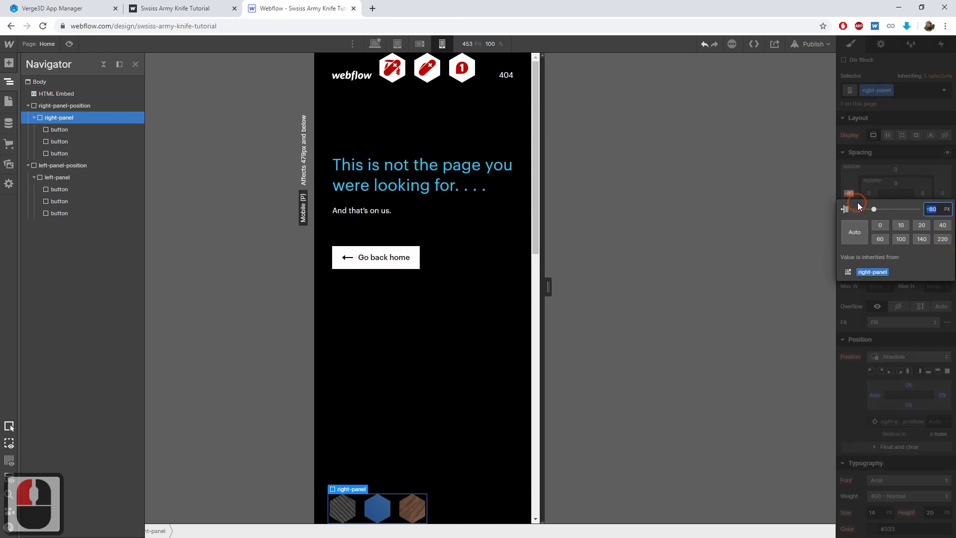
text(0)
key(Return)
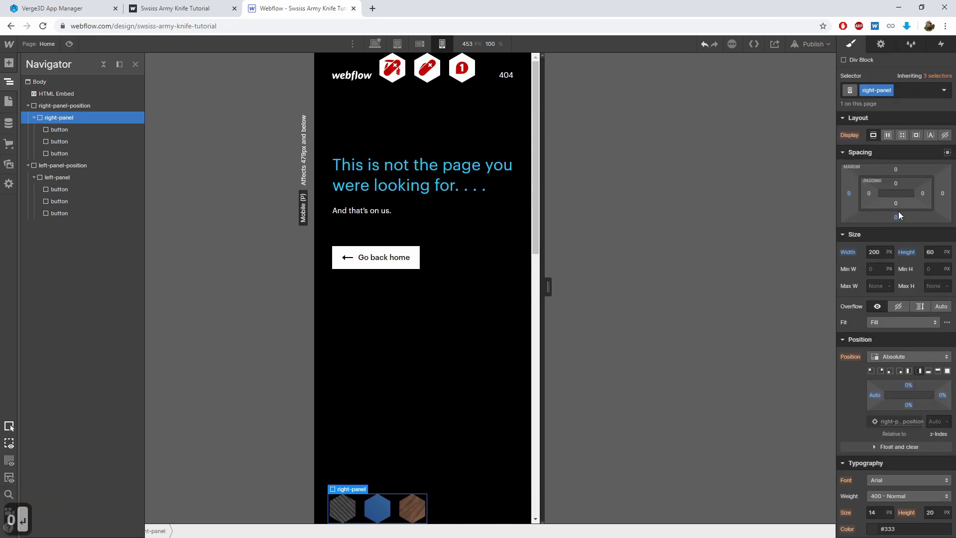
drag(942, 195, 899, 189)
double_click(944, 194)
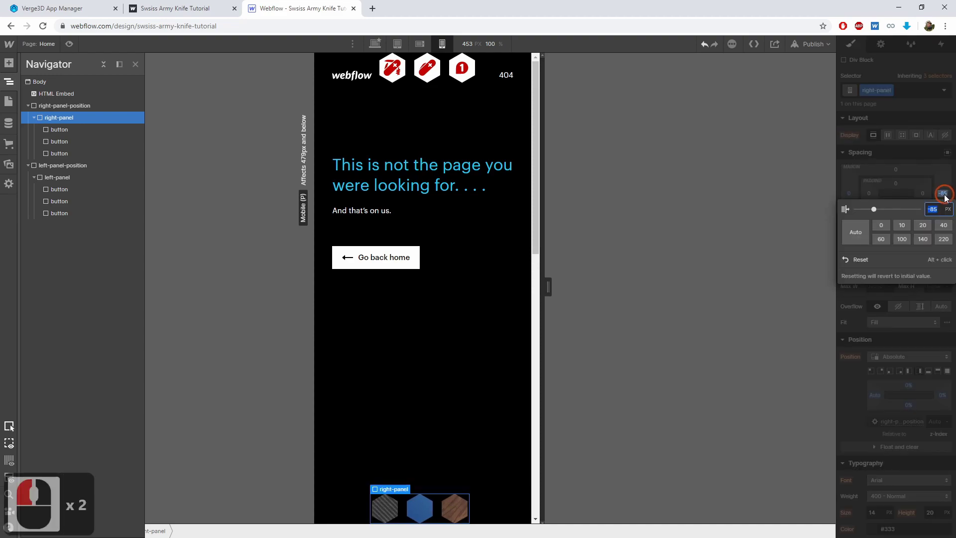
text(-100)
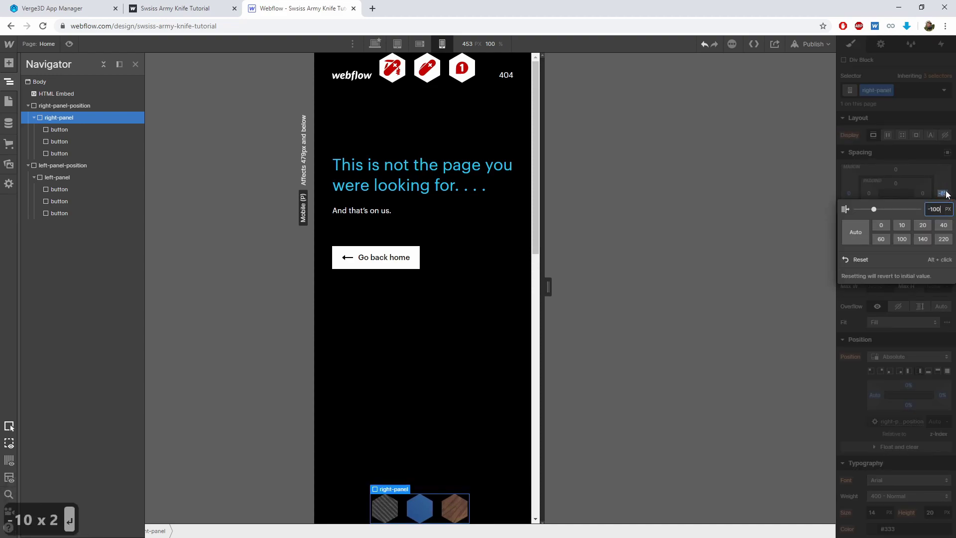
key(Return)
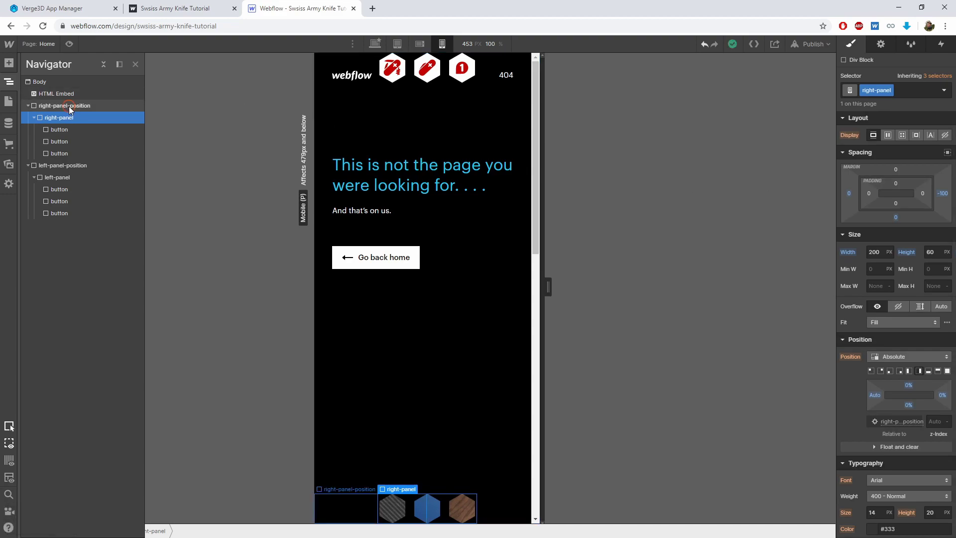
Step: Give right-panel-position a 10 px bottom margin
click(70, 106)
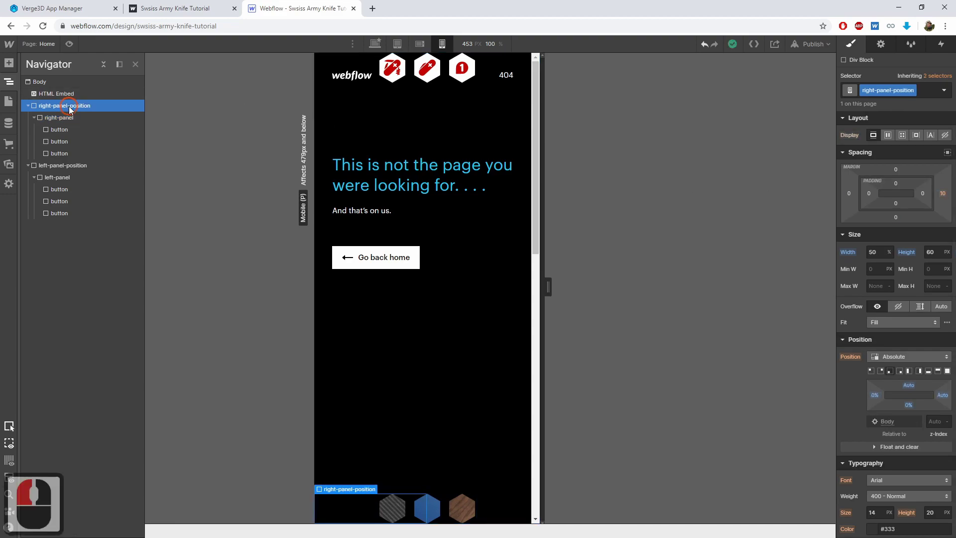
drag(898, 218, 895, 225)
click(896, 227)
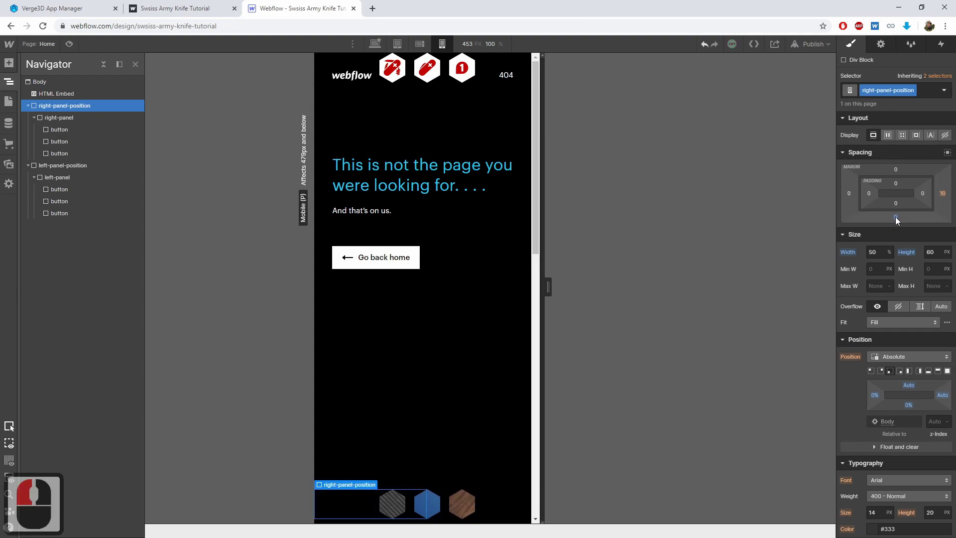
text(10)
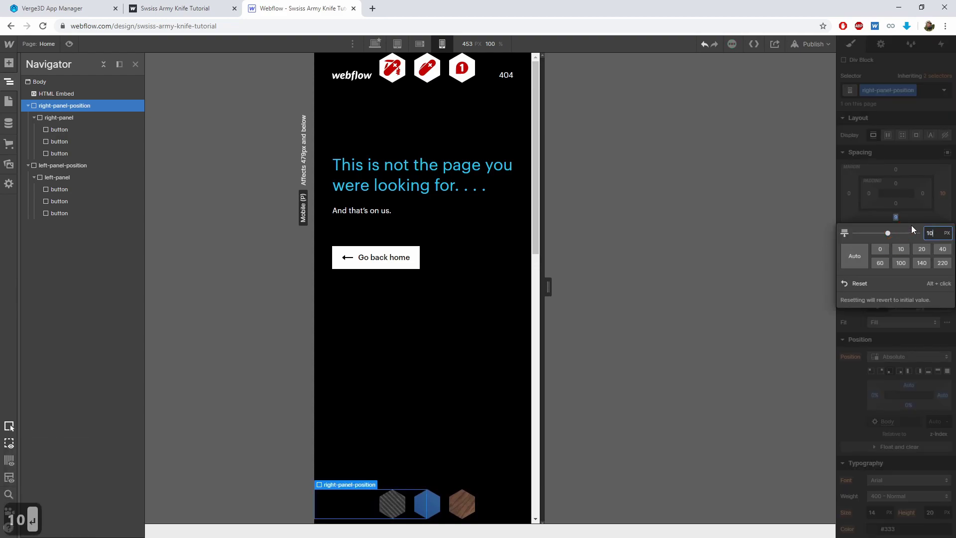
key(Return)
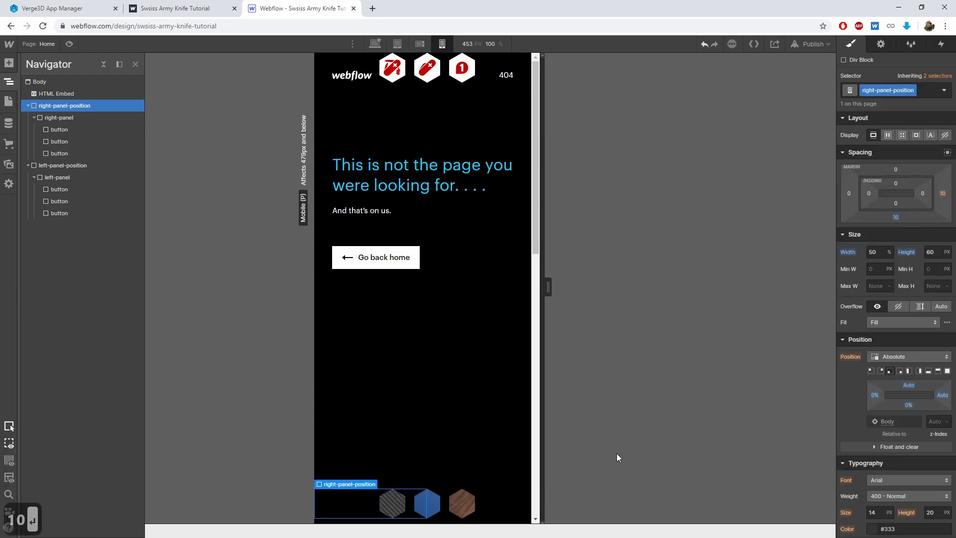
Step: Give left-panel-position a 10 px top margin and 0 height
click(58, 165)
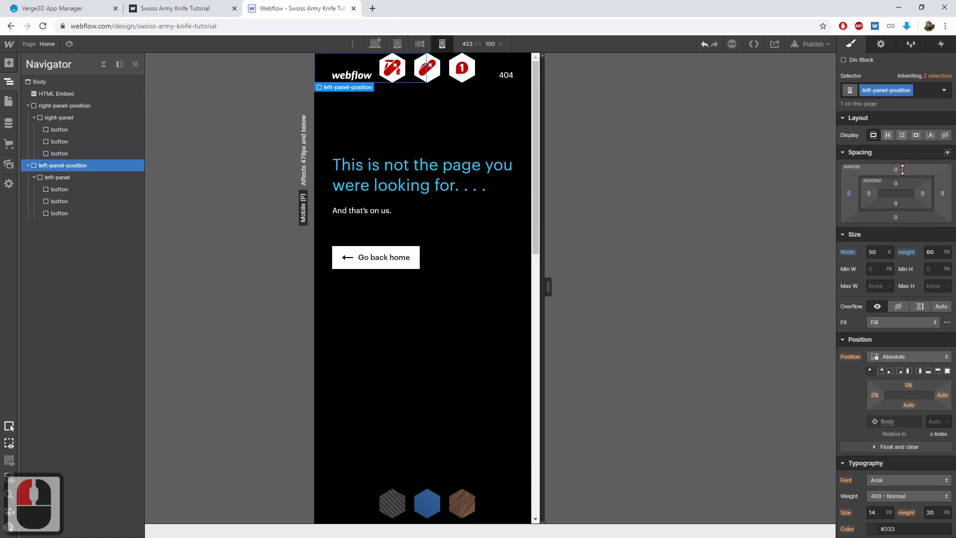
drag(896, 171, 896, 164)
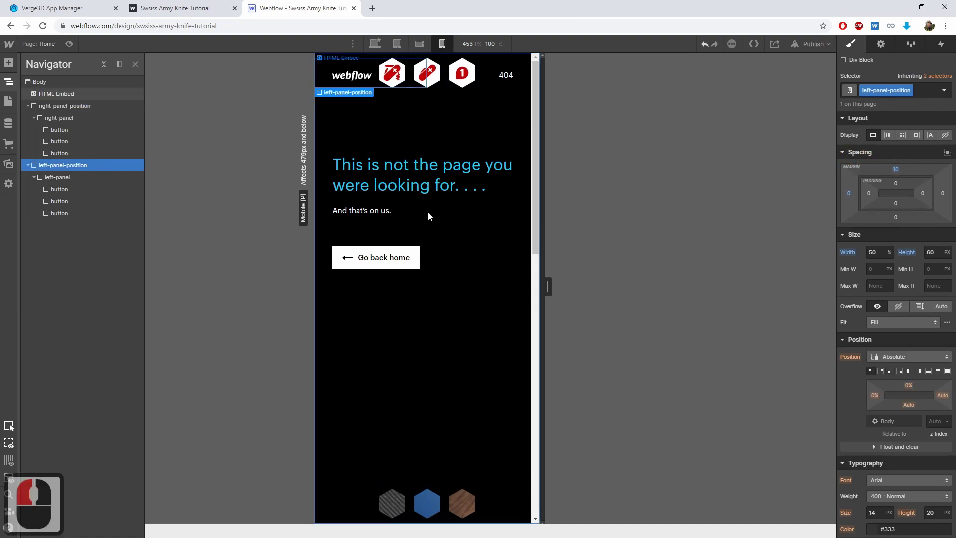
click(935, 252)
text(0)
key(Return)
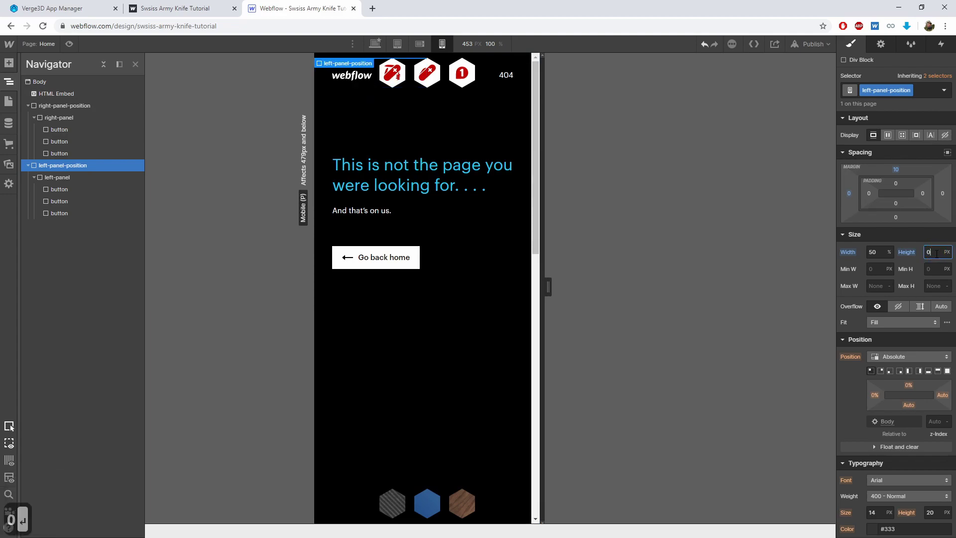
Step: Set right-panel's height to 0 and right-panel-position's bottom margin to 70
click(56, 177)
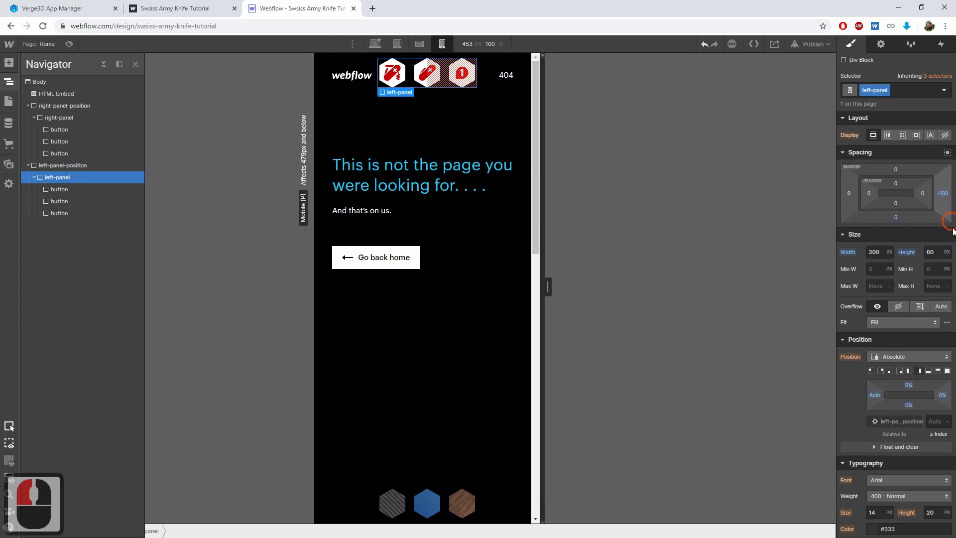
click(59, 106)
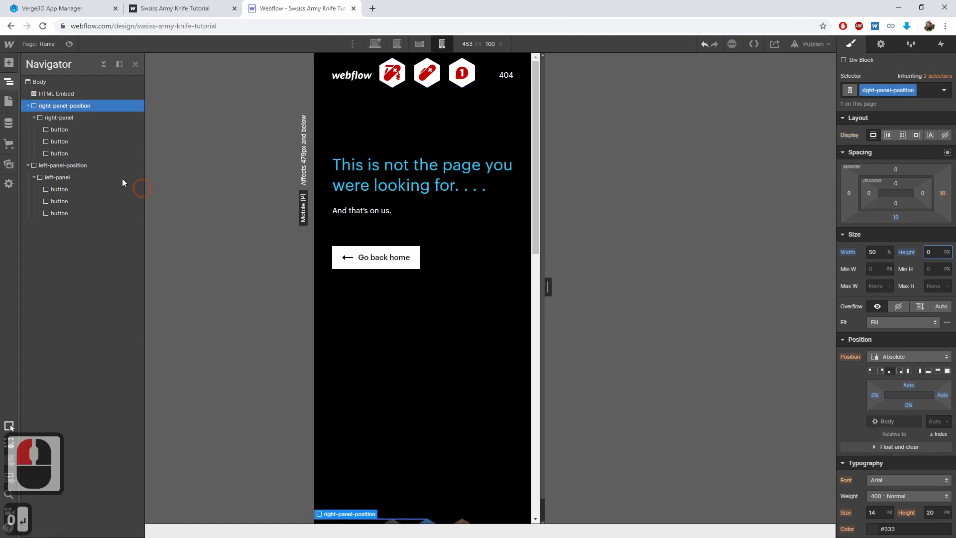
click(59, 118)
click(937, 253)
text(0)
click(59, 105)
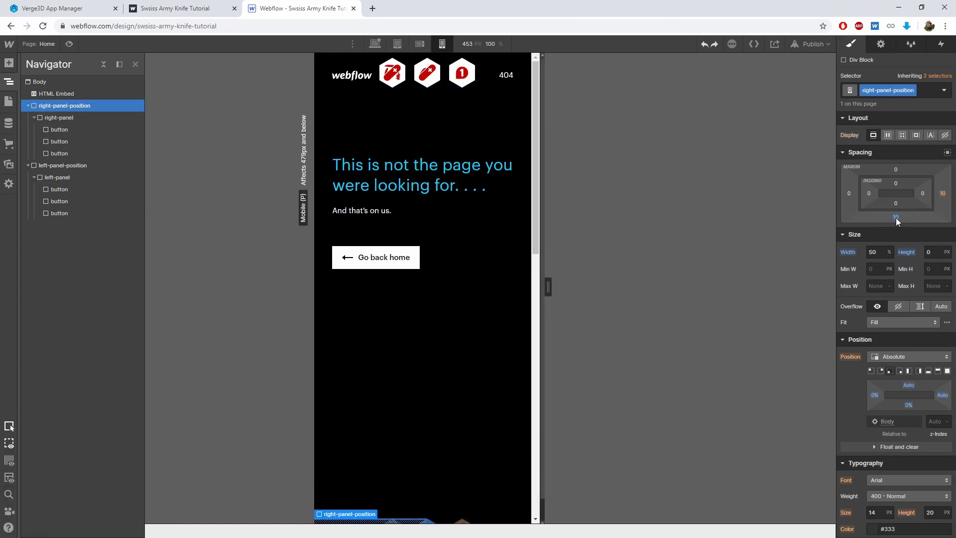
click(895, 217)
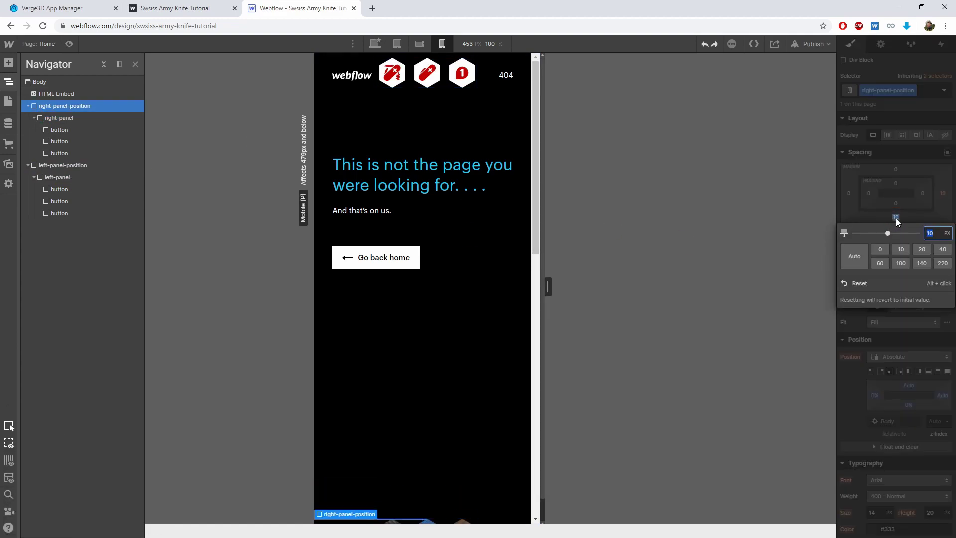
text(70)
key(Return)
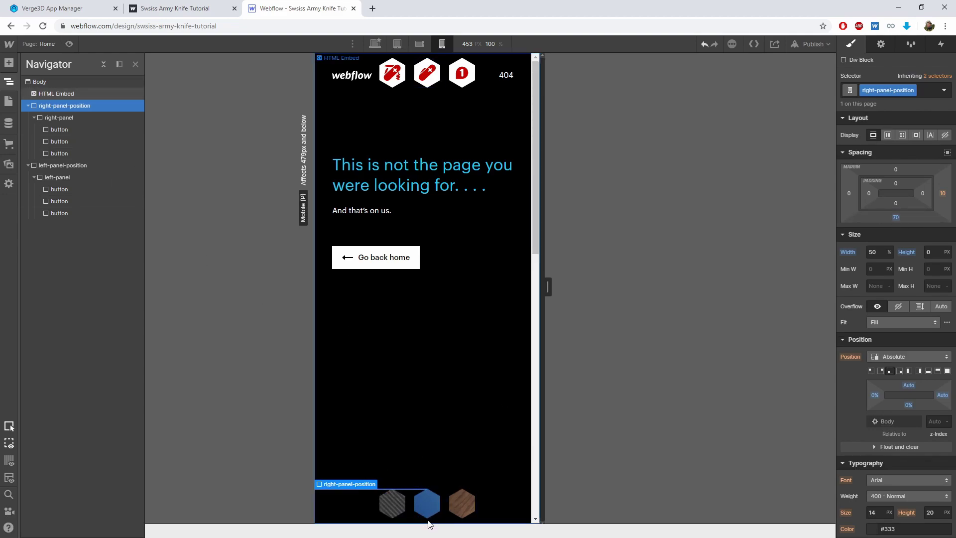
Step: Check the icon panels at the Desktop breakpoint, then save the project with Ctrl+S
double_click(61, 118)
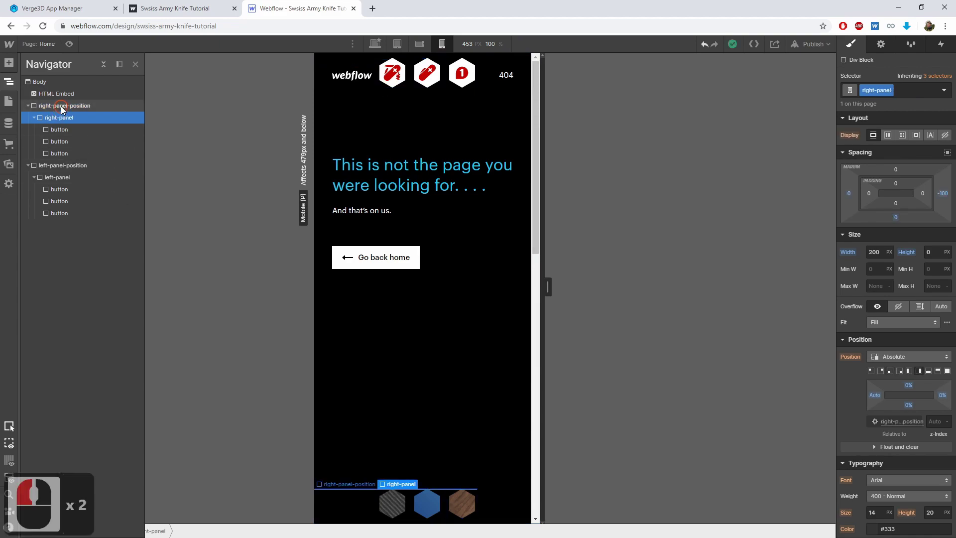
click(62, 110)
double_click(60, 165)
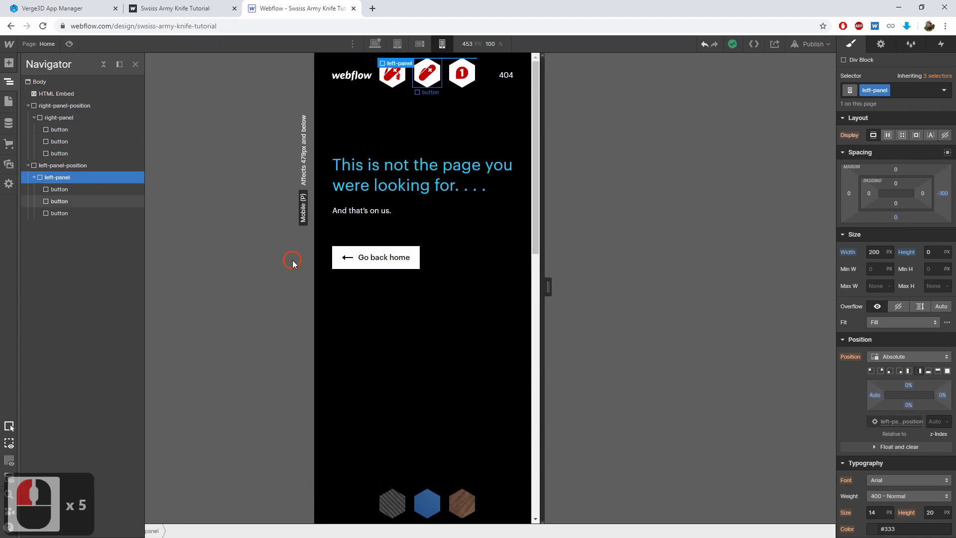
drag(548, 287, 567, 271)
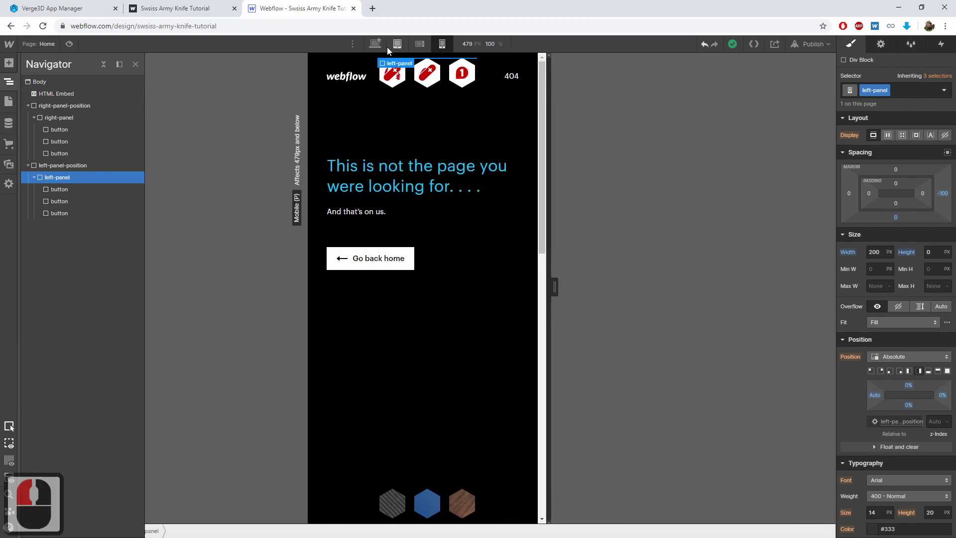
click(375, 43)
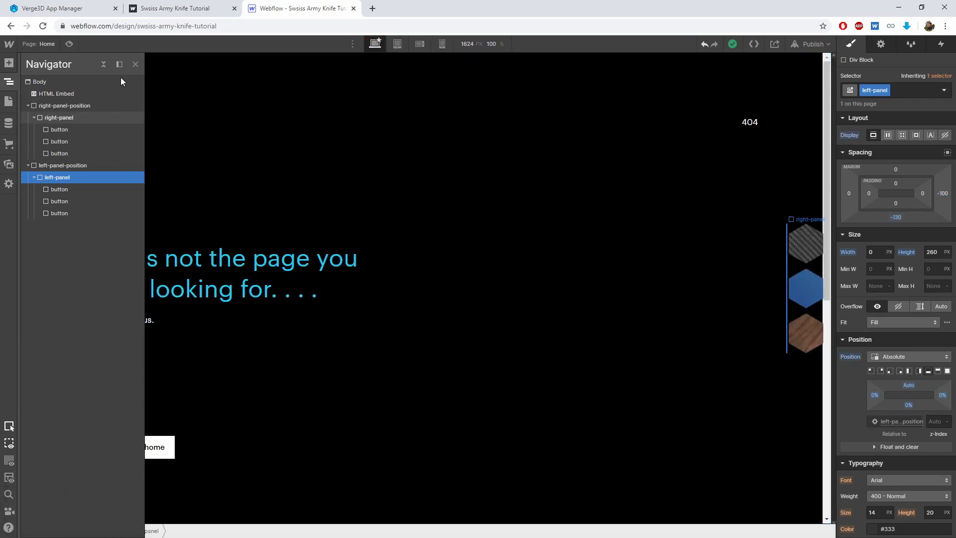
click(152, 92)
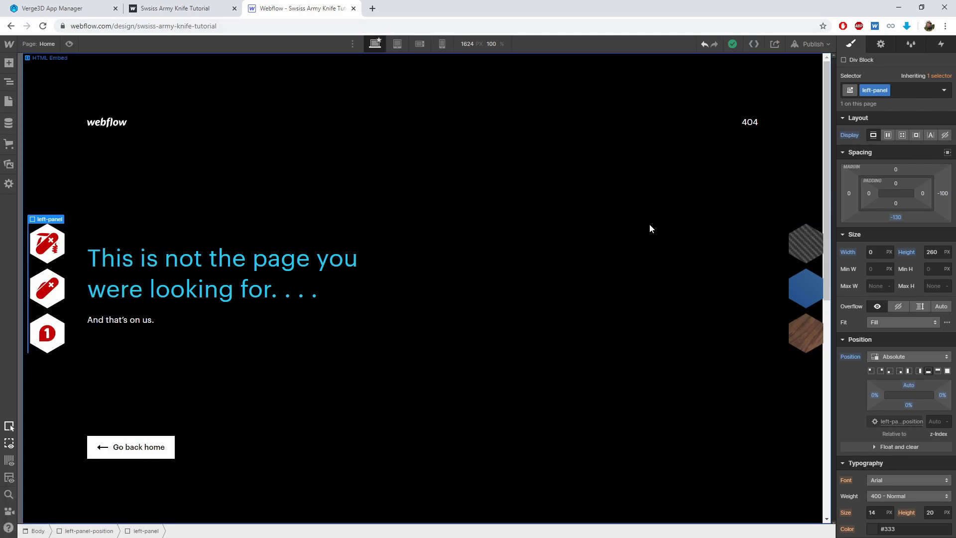
key(ctrl+s)
Step: Prepare and download the site ZIP from Export Code, then open the downloaded archive
click(753, 43)
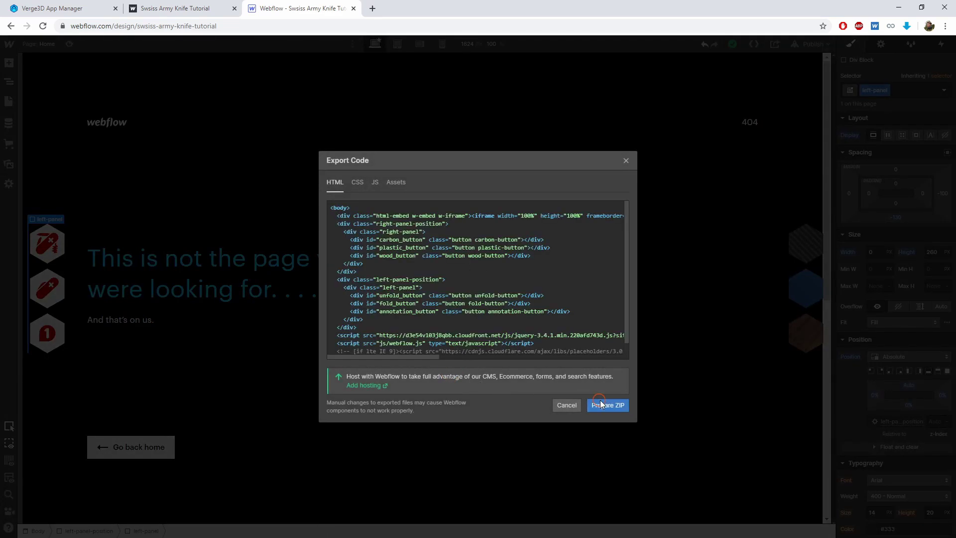
click(601, 405)
click(599, 401)
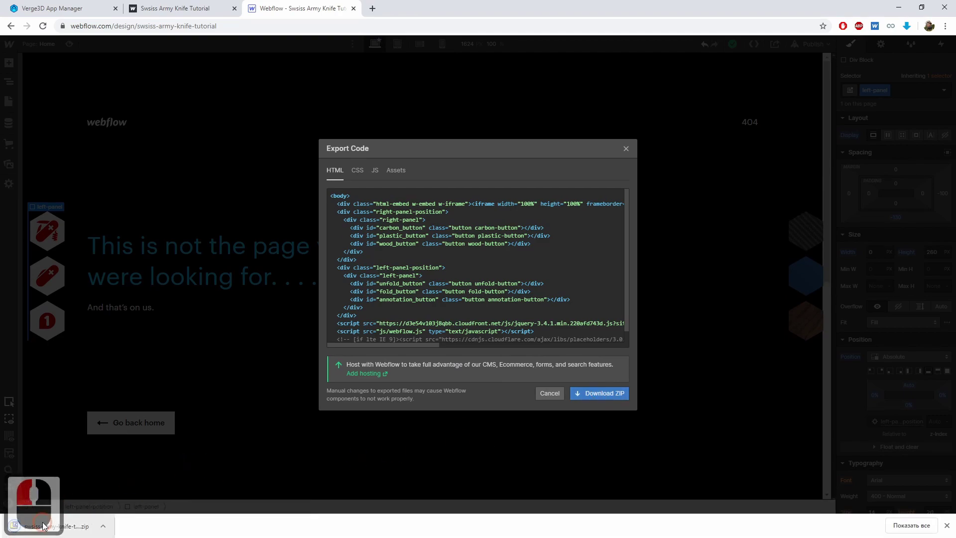
click(44, 526)
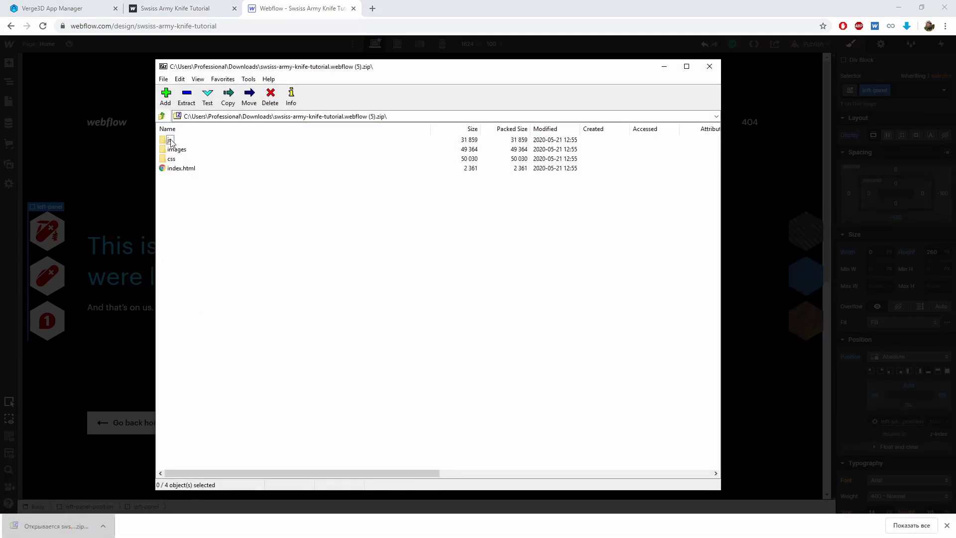
Step: Extract all four archive items, targeting D:\basic_tutorial\verge3d\applications\swiss_army_knife
click(170, 140)
shift+click(177, 168)
click(187, 95)
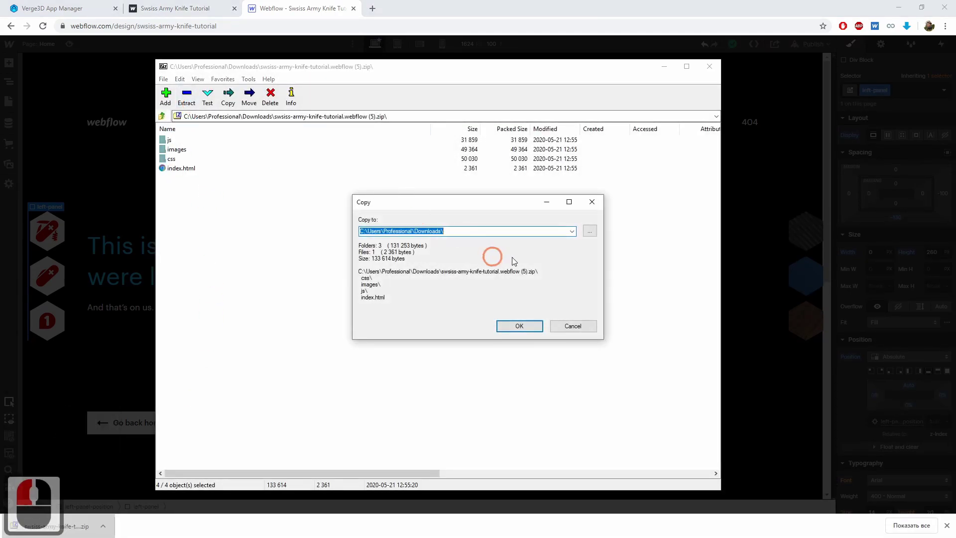
click(590, 231)
double_click(443, 356)
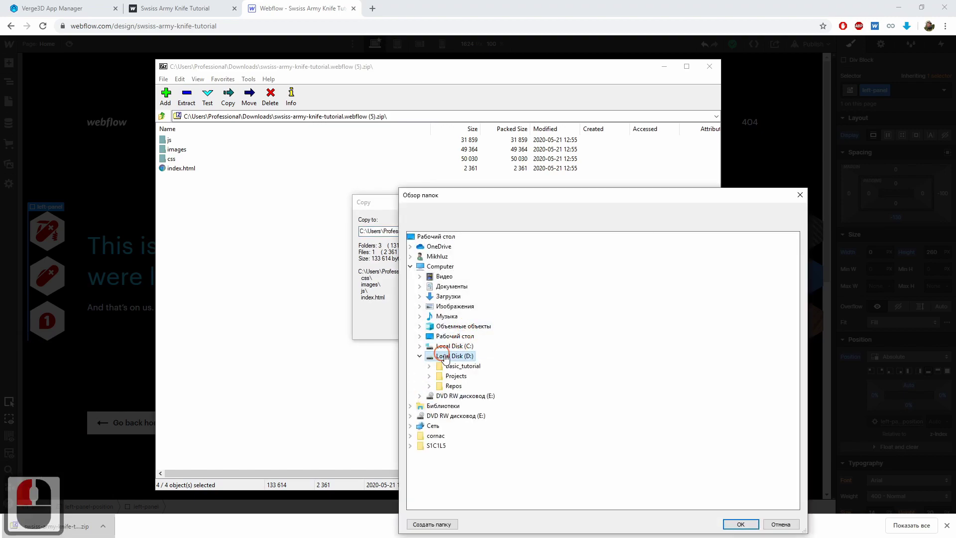
click(429, 366)
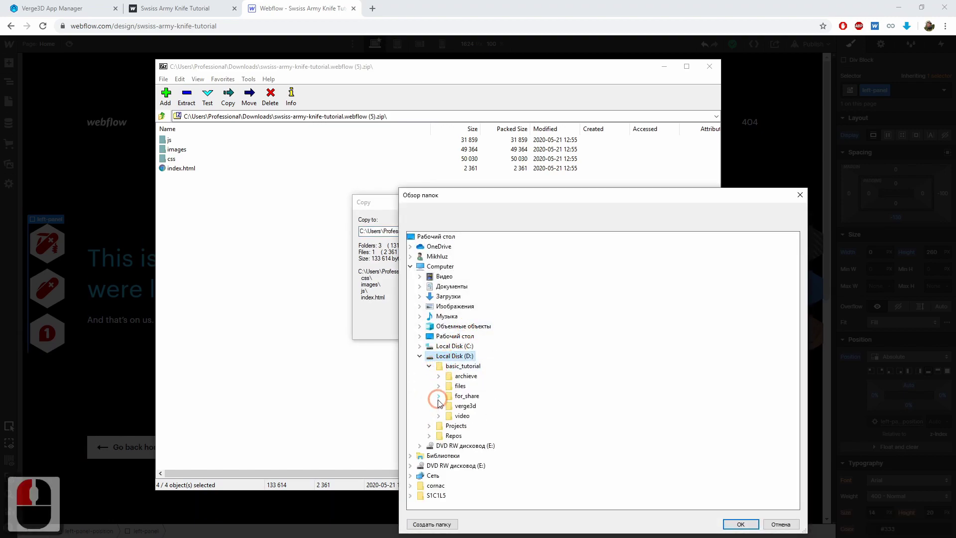
click(439, 406)
scroll(438, 401, down, 2)
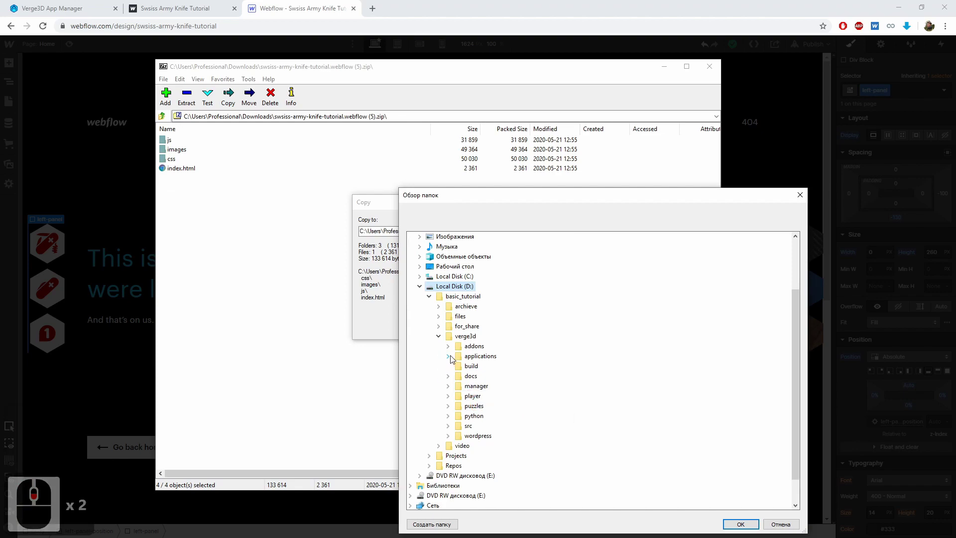
click(449, 356)
double_click(494, 417)
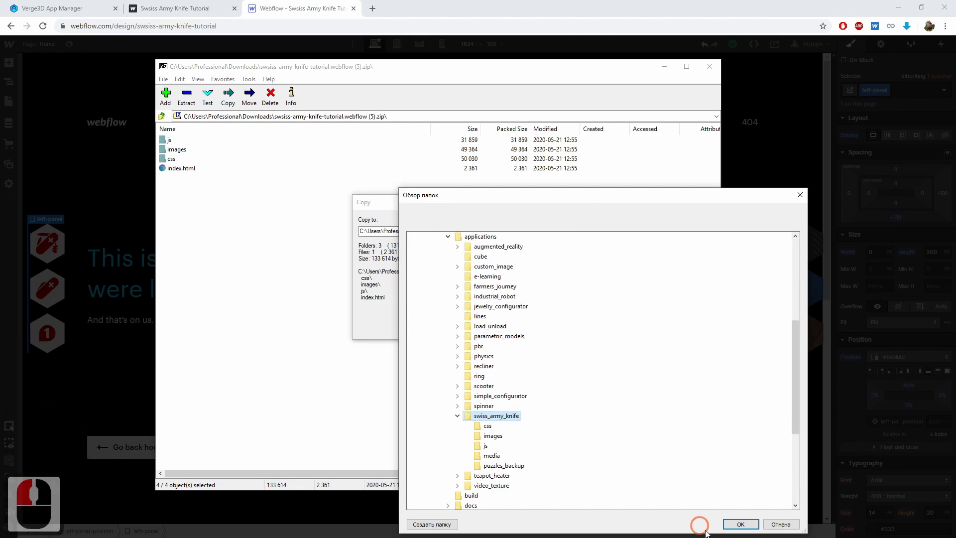
Step: Confirm the destination, overwrite all existing files, and close 7-Zip
click(744, 527)
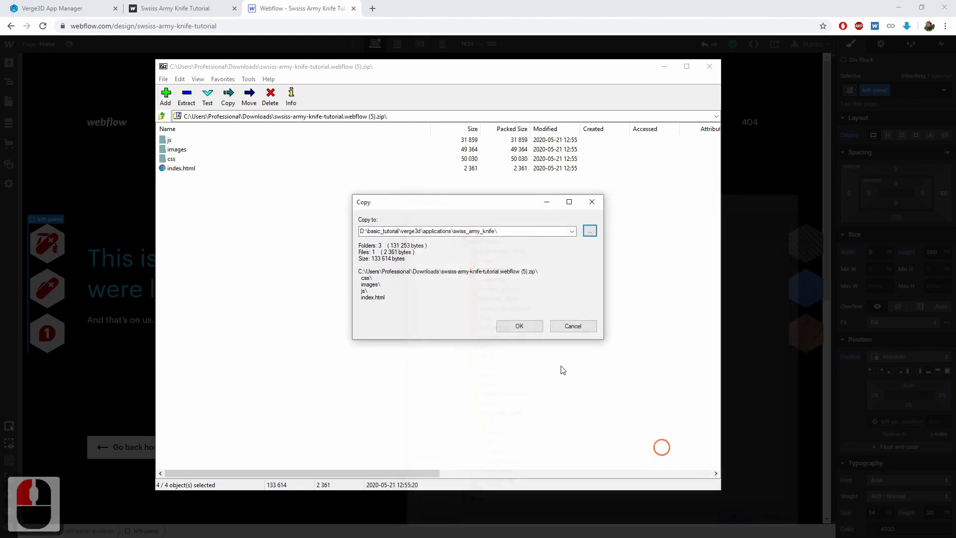
click(519, 326)
click(480, 327)
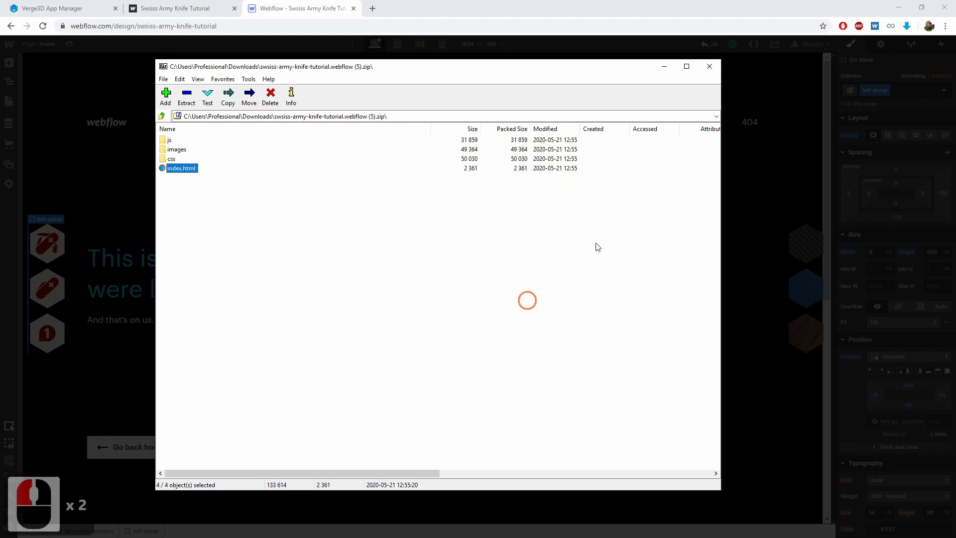
click(710, 66)
Step: Reload the Swiss Army Knife Tutorial app tab to load the new files
click(175, 8)
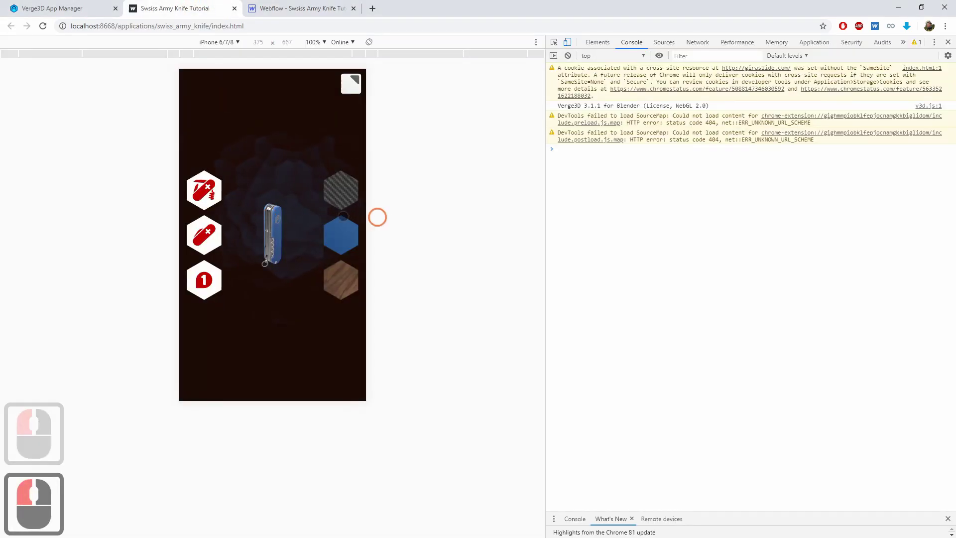
double_click(307, 116)
key(ctrl+r)
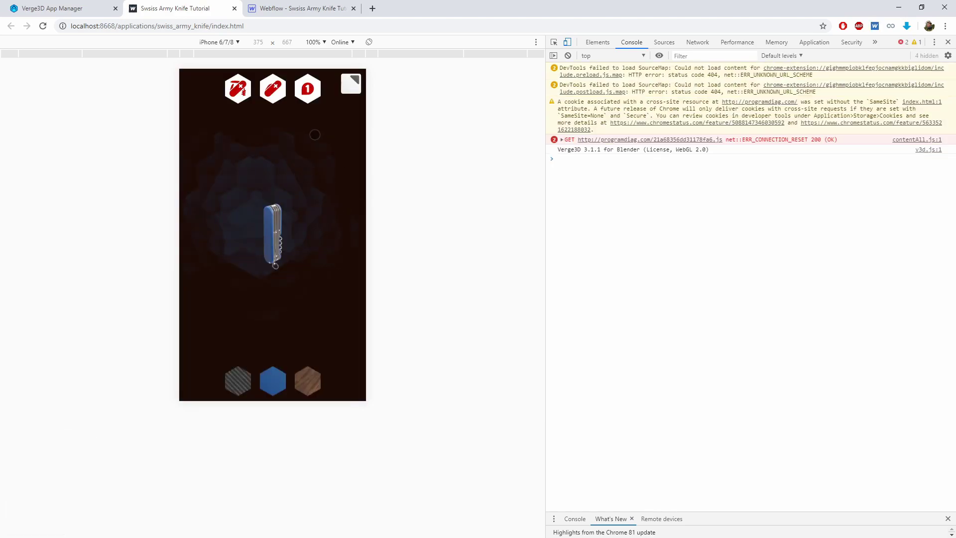
click(278, 154)
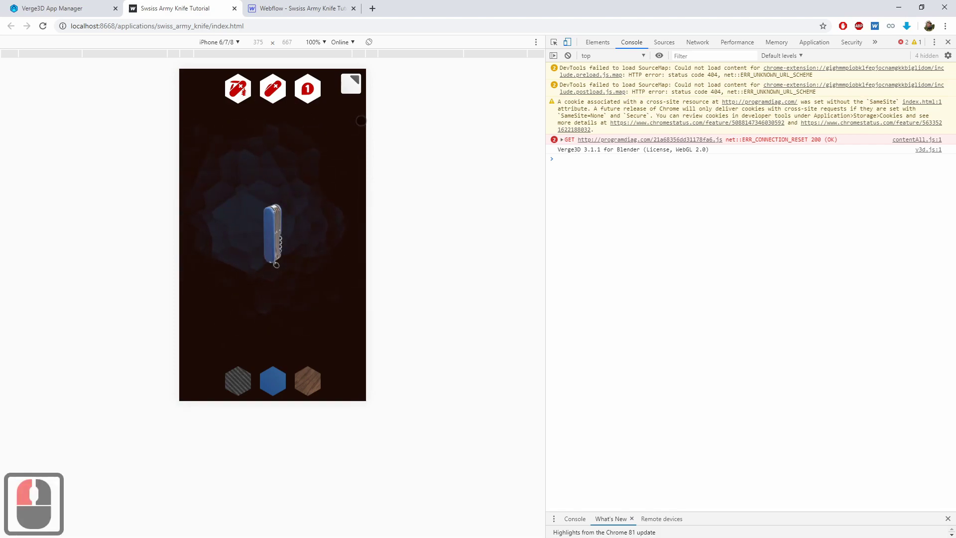
Step: Emulate a Galaxy S5 in landscape orientation
click(230, 45)
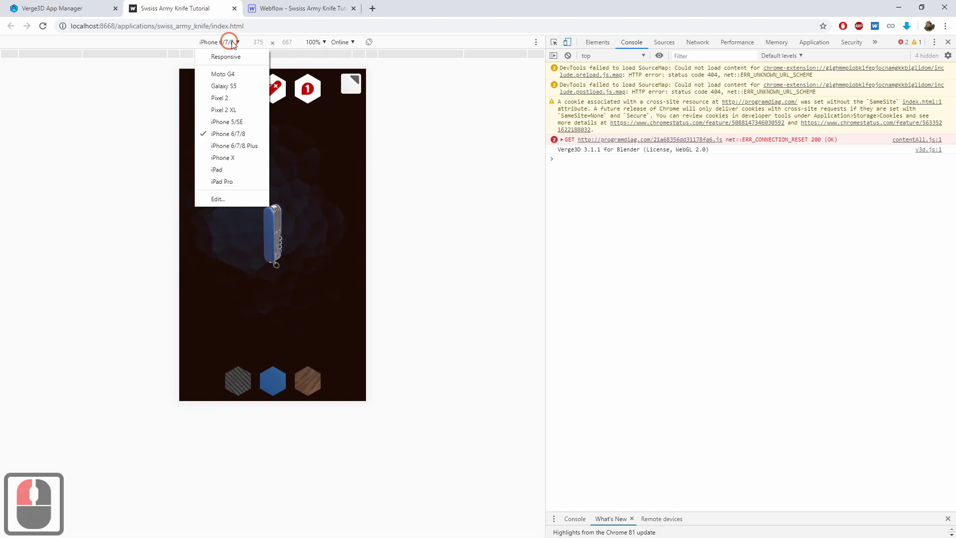
click(263, 90)
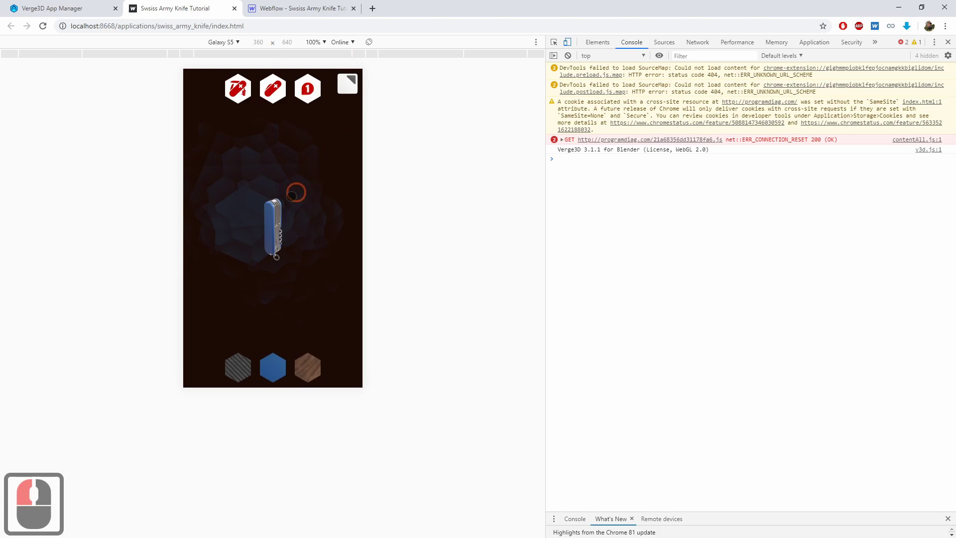
click(369, 42)
click(372, 52)
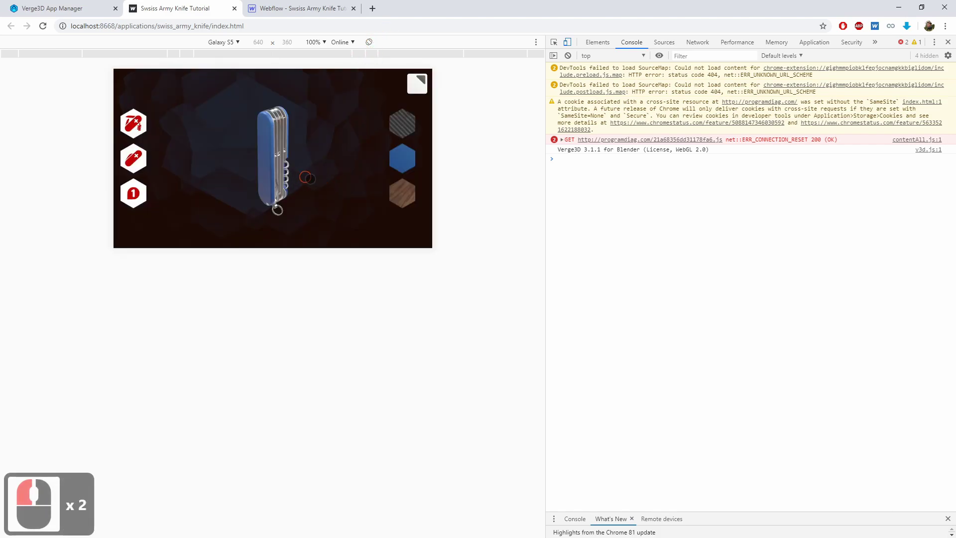
Step: Switch the emulation to an iPad Pro in landscape orientation
click(223, 41)
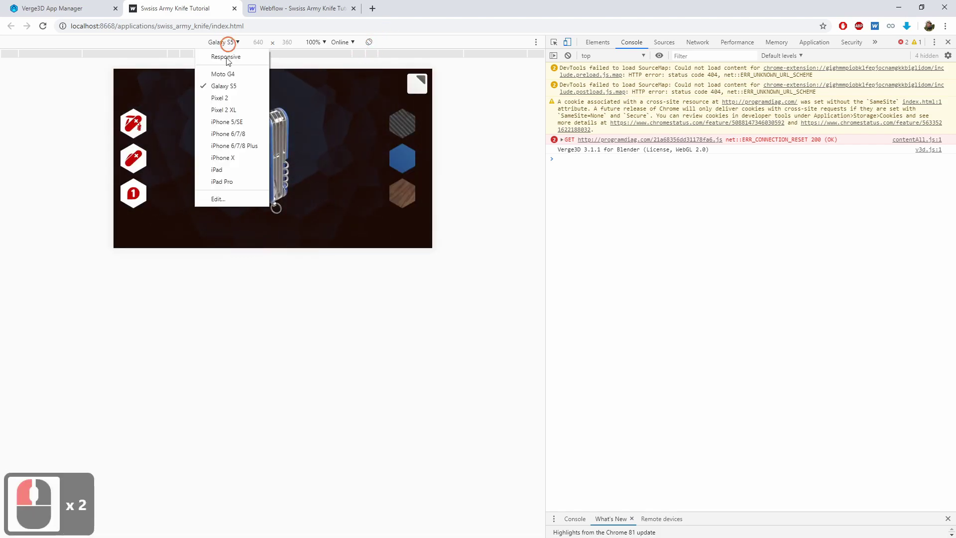
click(221, 181)
scroll(294, 338, down, 4)
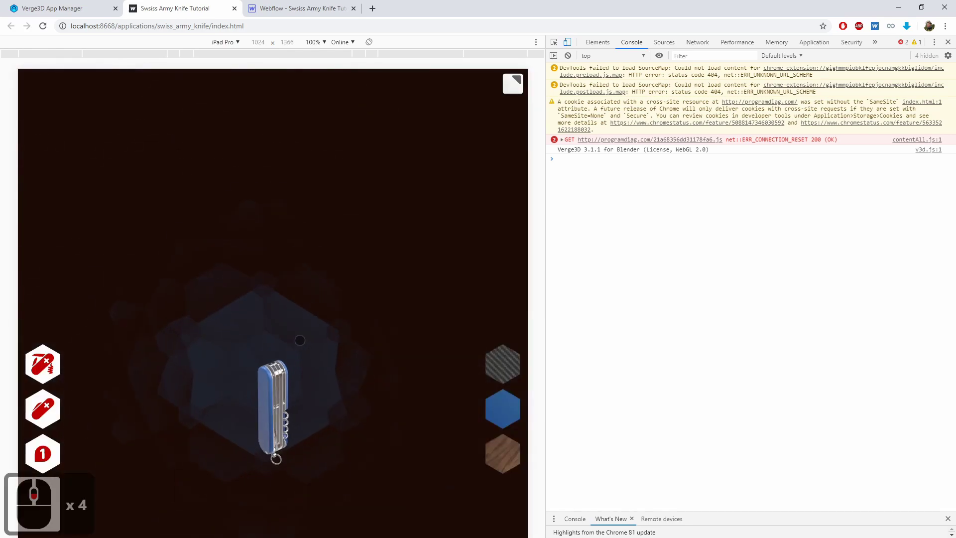
scroll(291, 348, up, 5)
click(494, 85)
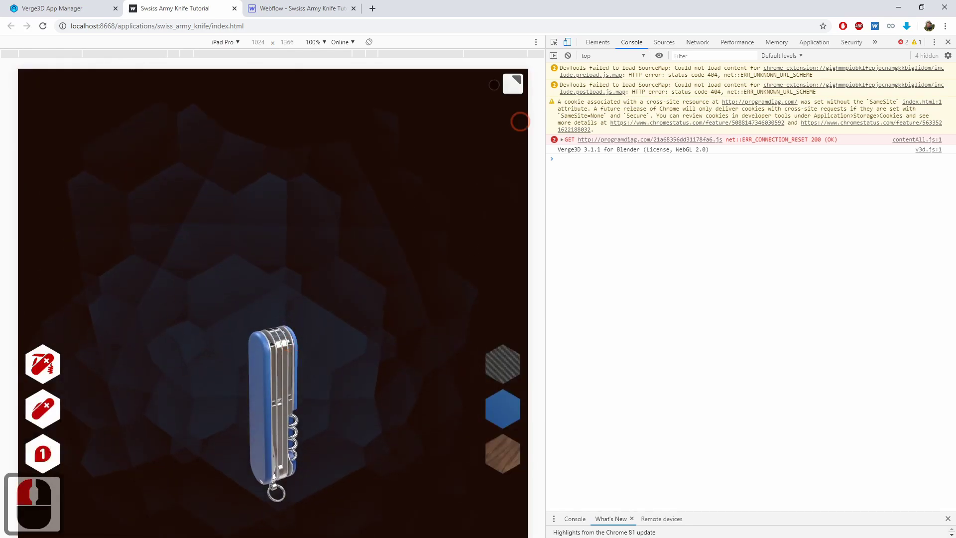
click(369, 42)
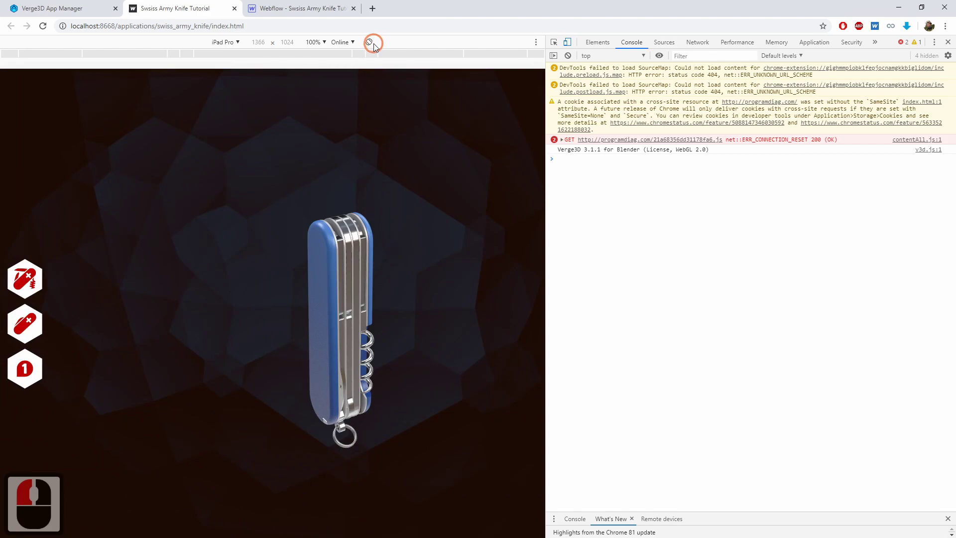
click(369, 42)
click(371, 43)
scroll(382, 314, down, 5)
scroll(383, 313, up, 4)
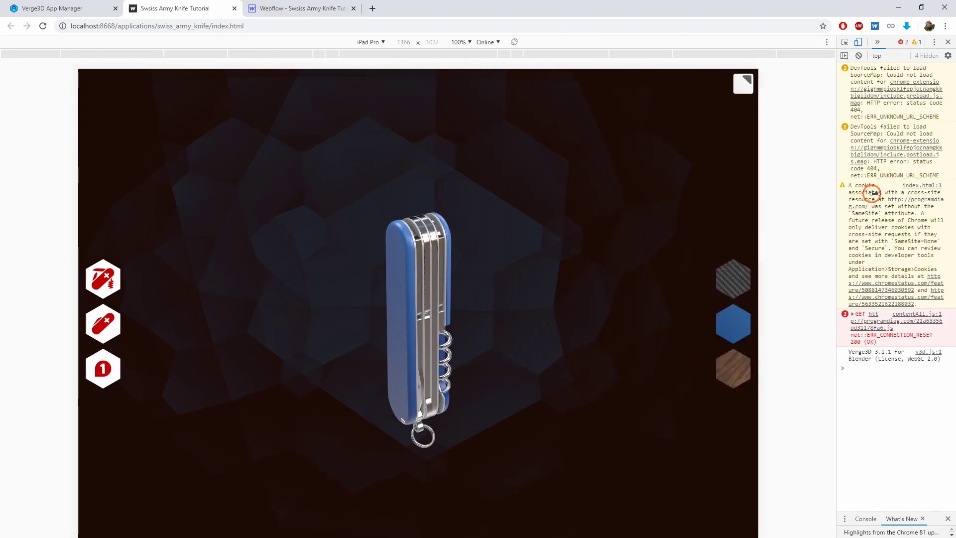
Step: Narrow DevTools to widen the preview and orbit the knife to its blue side
drag(837, 195, 812, 194)
scroll(408, 391, down, 3)
scroll(408, 390, up, 2)
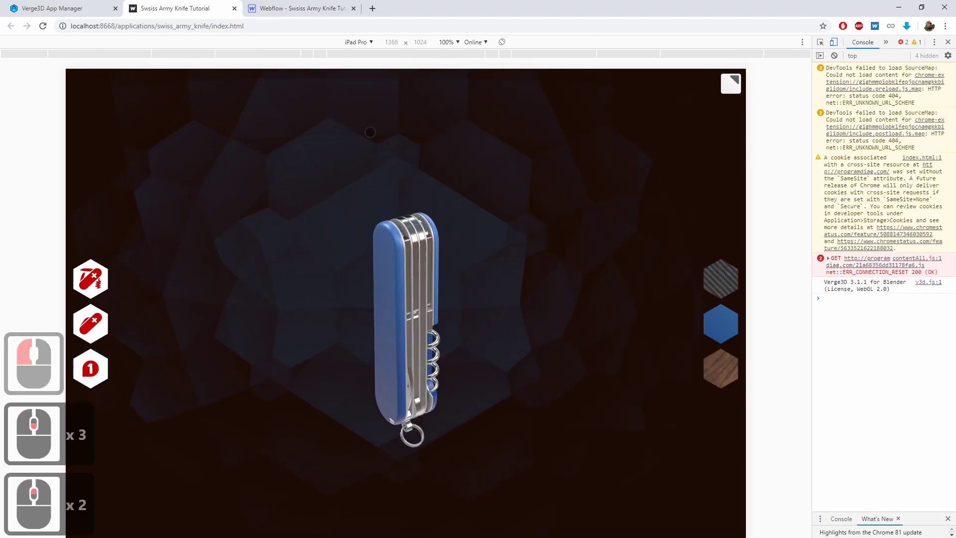
drag(388, 209, 383, 83)
click(359, 41)
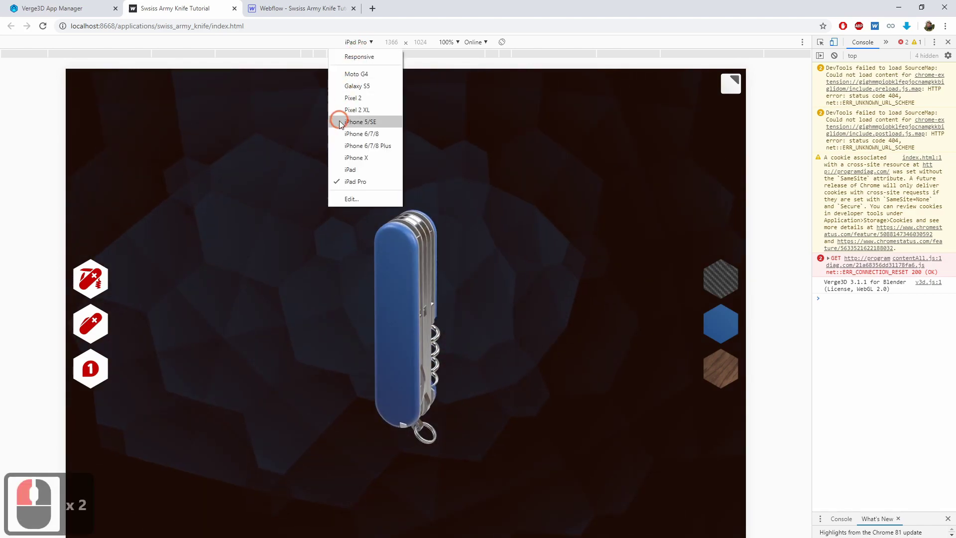
Step: Emulate a Pixel 2 and orbit the small knife to view its blue face and tools
click(352, 96)
drag(420, 124, 372, 194)
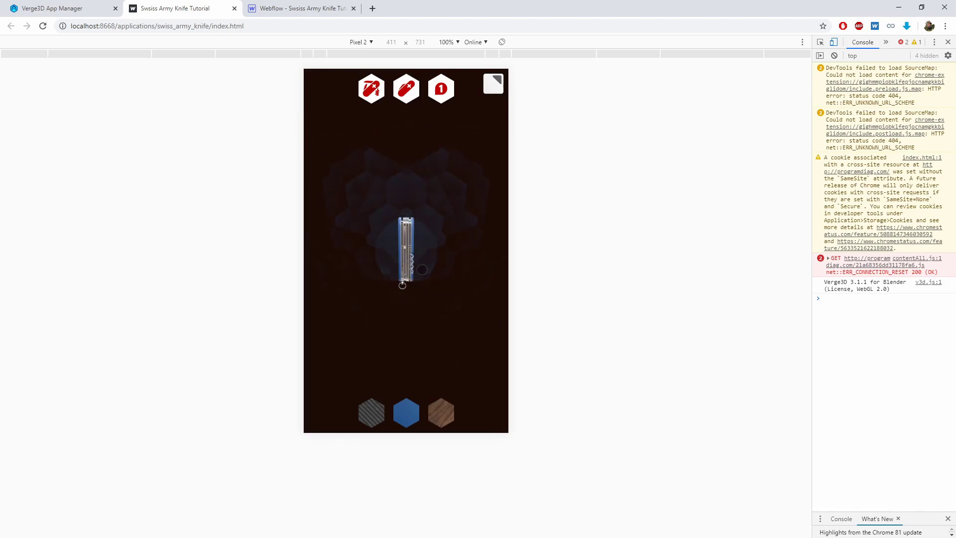
drag(436, 302, 368, 291)
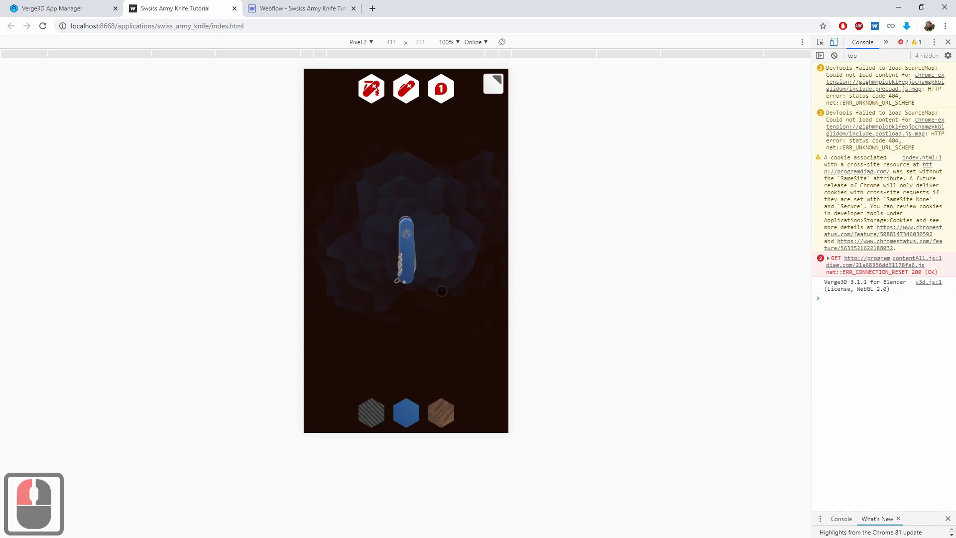
drag(442, 291, 381, 247)
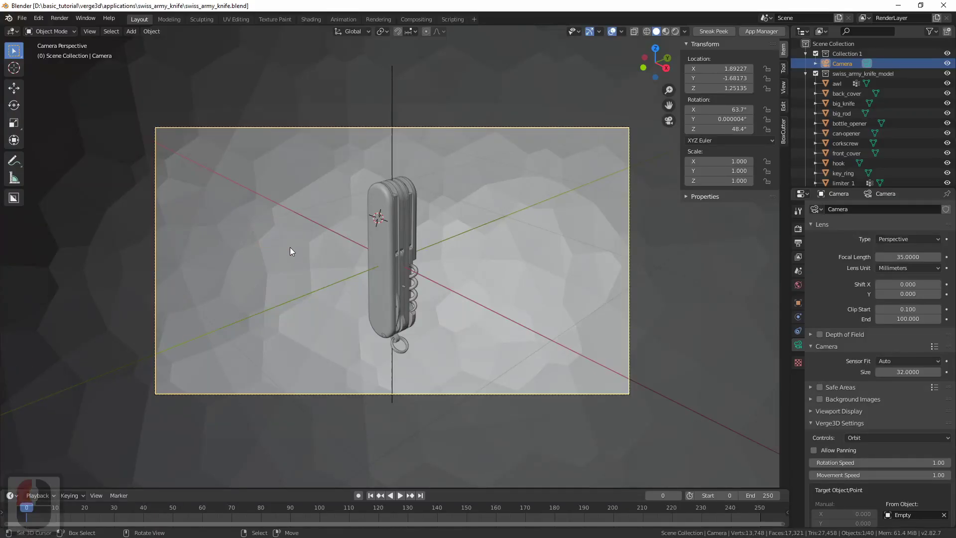
Step: Set the Camera's sensor fit to Vertical and save swiss_army_knife.blend
click(629, 188)
click(629, 189)
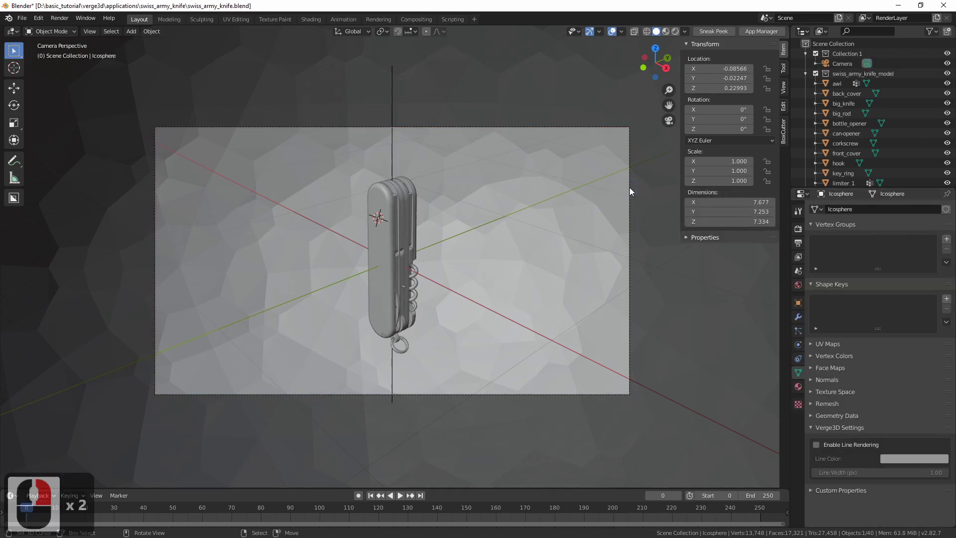
click(446, 128)
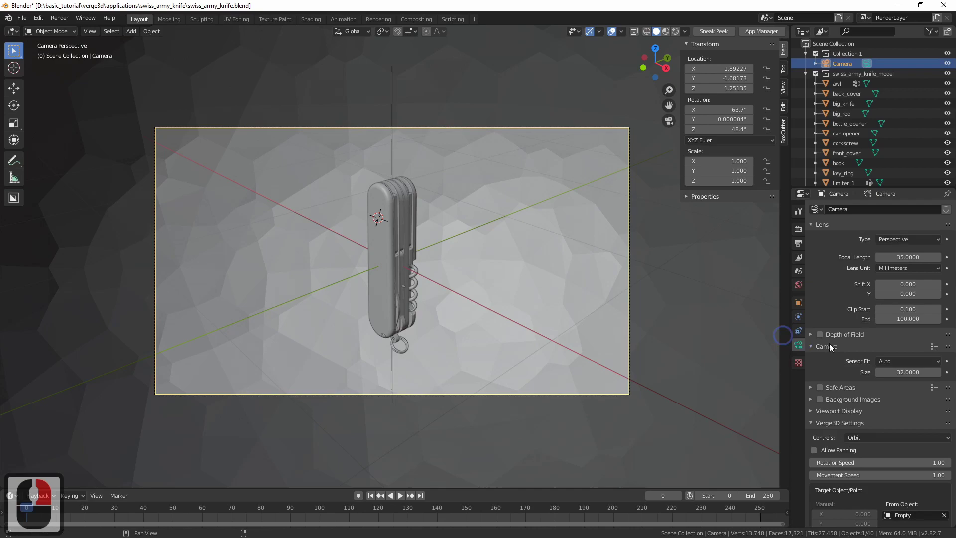
click(891, 362)
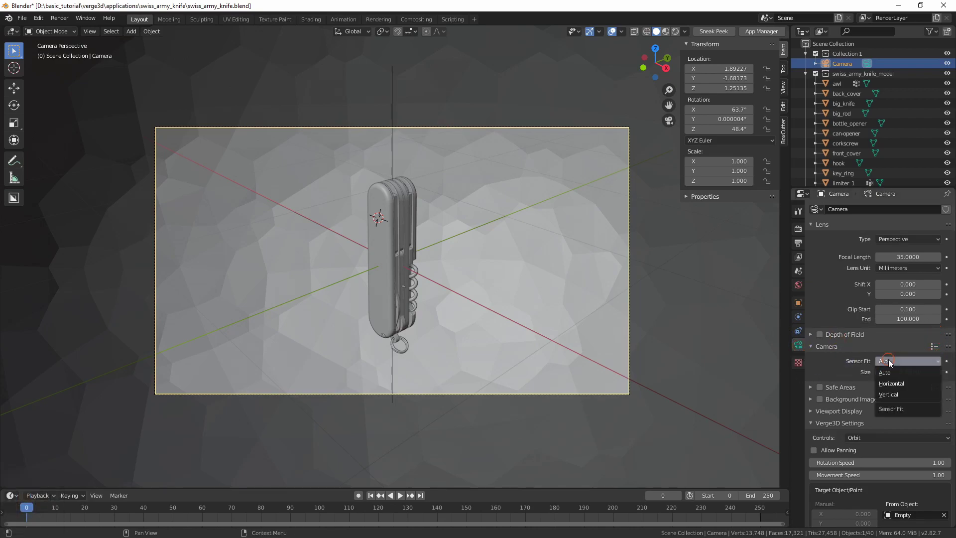
click(900, 395)
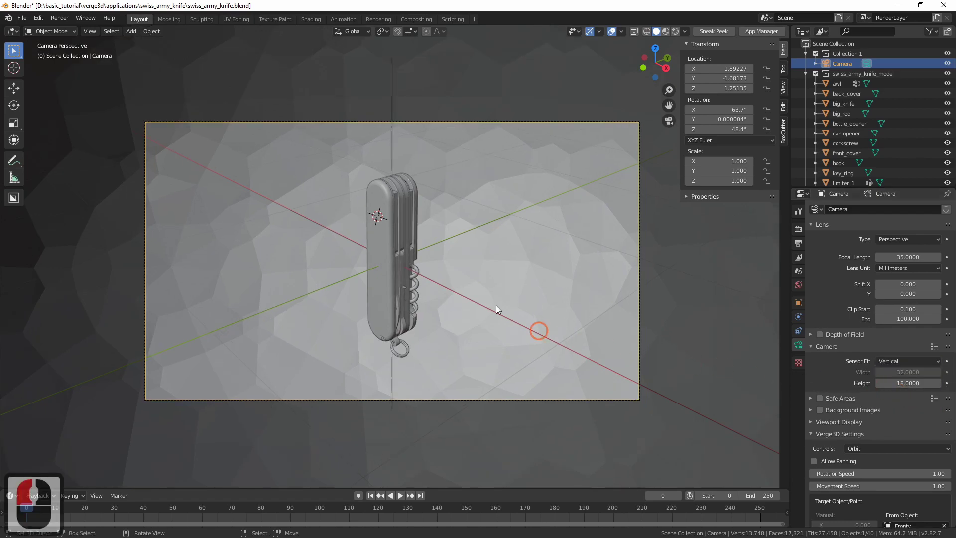
key(ctrl+s)
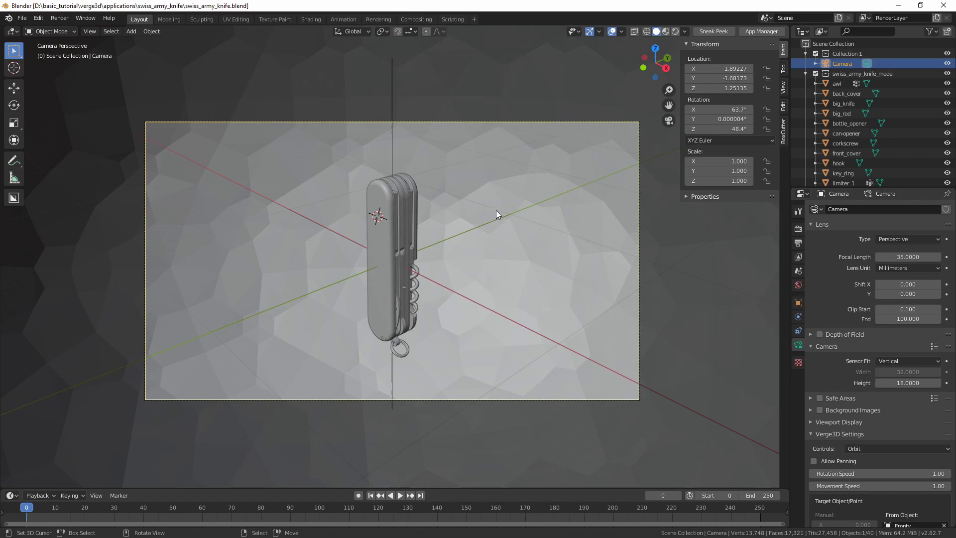
Step: Export the scene as Verge3D glTF (.gltf) from the quick favorites menu
key(q)
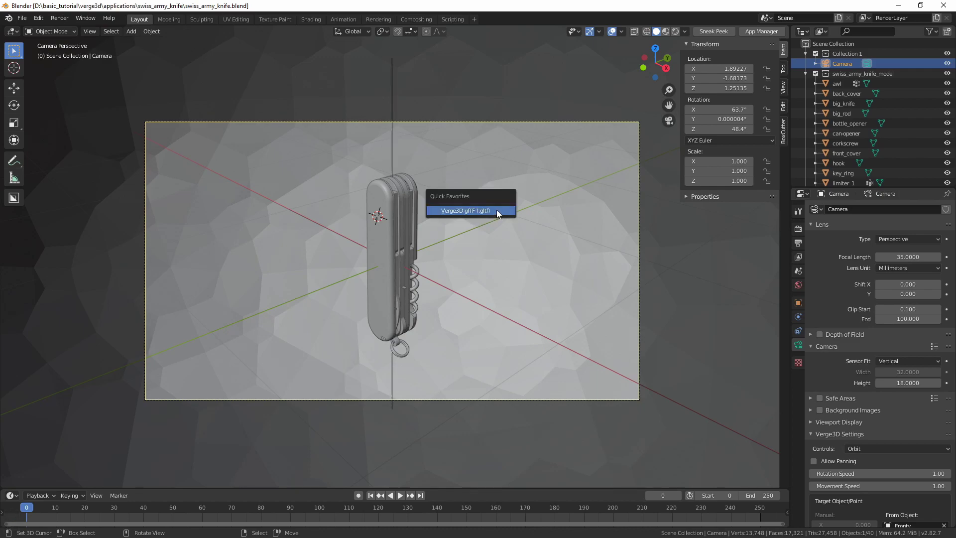
click(498, 210)
click(576, 441)
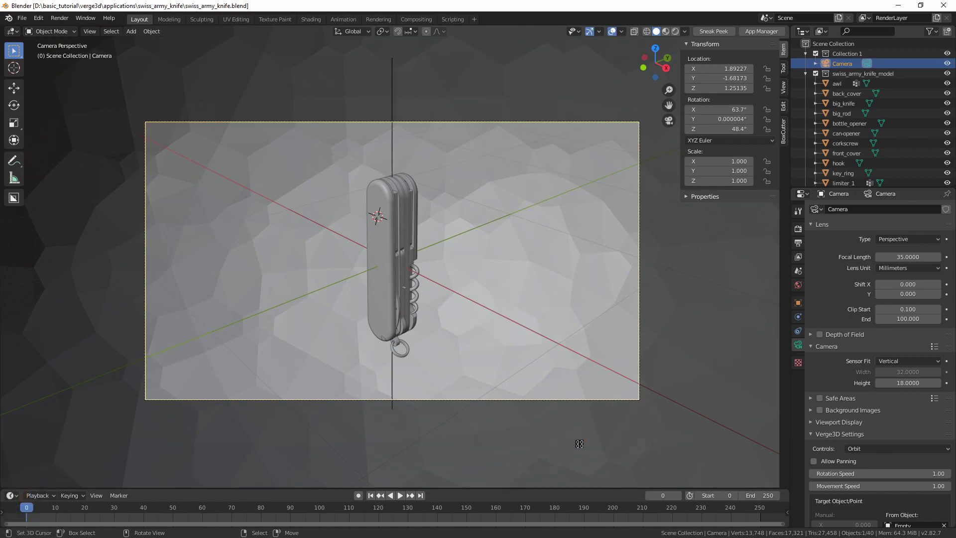
Step: Reload the knife app in Chrome, inspect the larger knife, and turn off device emulation
key(alt+Tab)
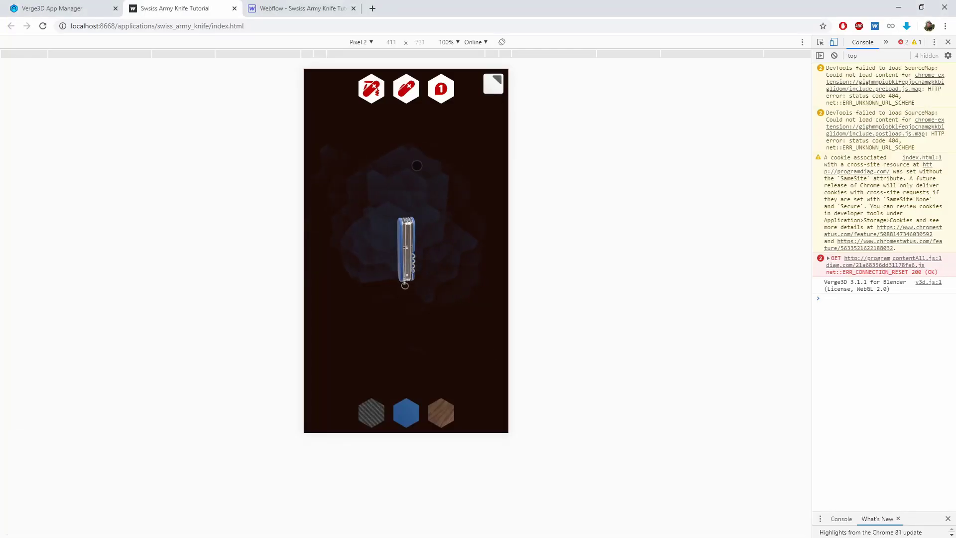
key(ctrl+r)
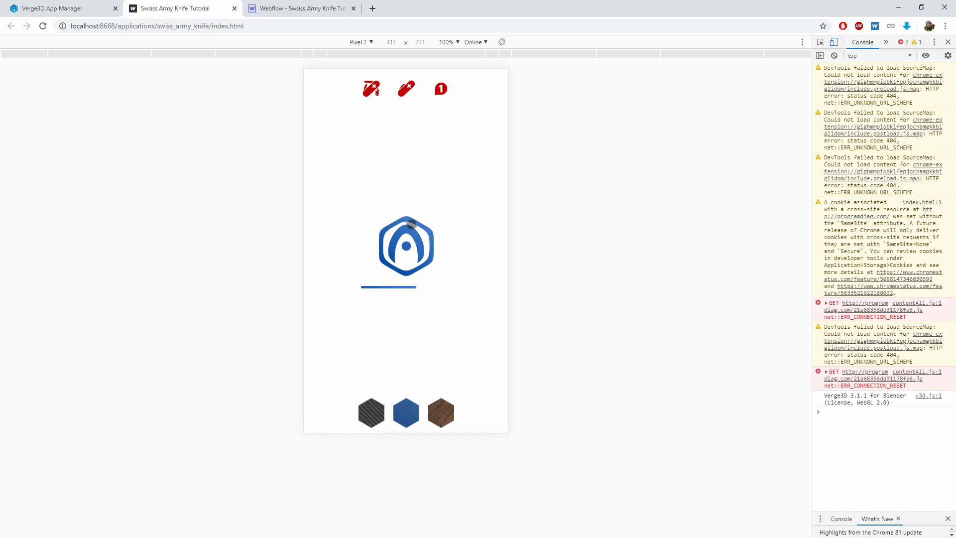
drag(355, 234, 426, 247)
scroll(415, 267, down, 5)
drag(482, 267, 447, 273)
scroll(367, 261, down, 4)
scroll(447, 273, up, 6)
click(370, 39)
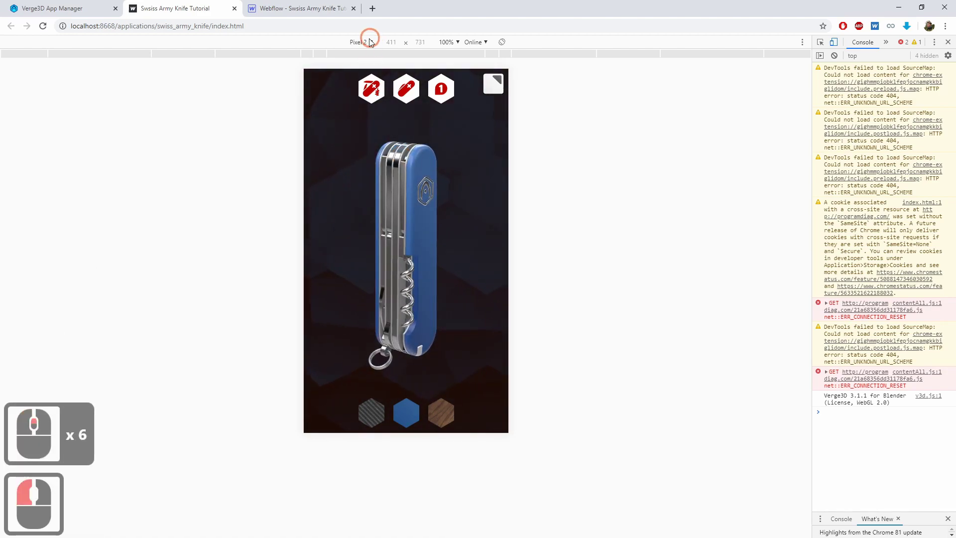
click(834, 42)
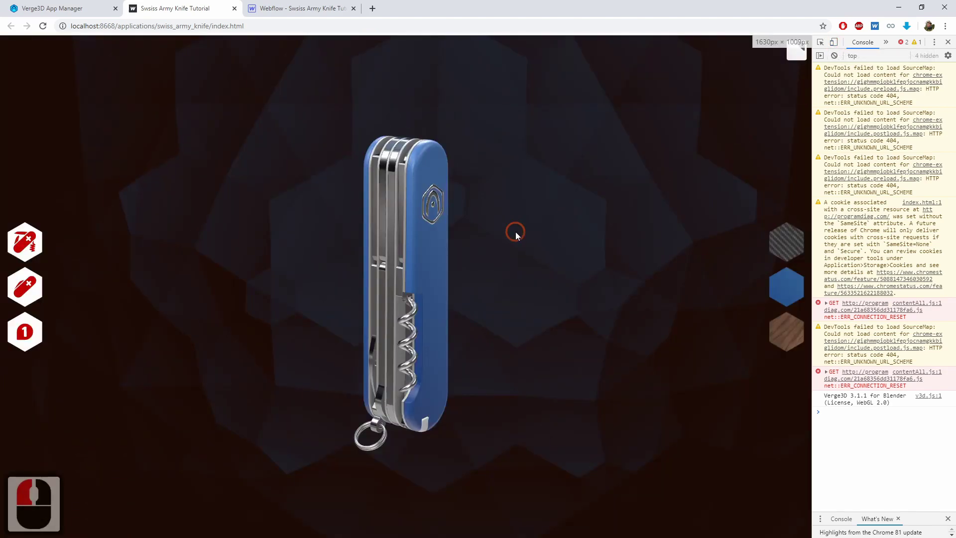
click(466, 209)
key(ctrl+r)
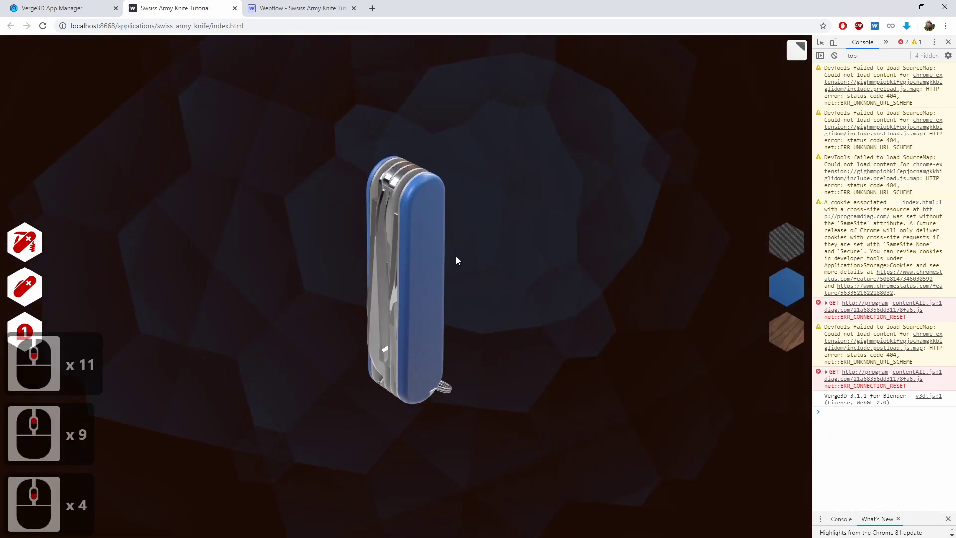
scroll(458, 259, up, 2)
scroll(459, 263, up, 5)
drag(573, 299, 357, 277)
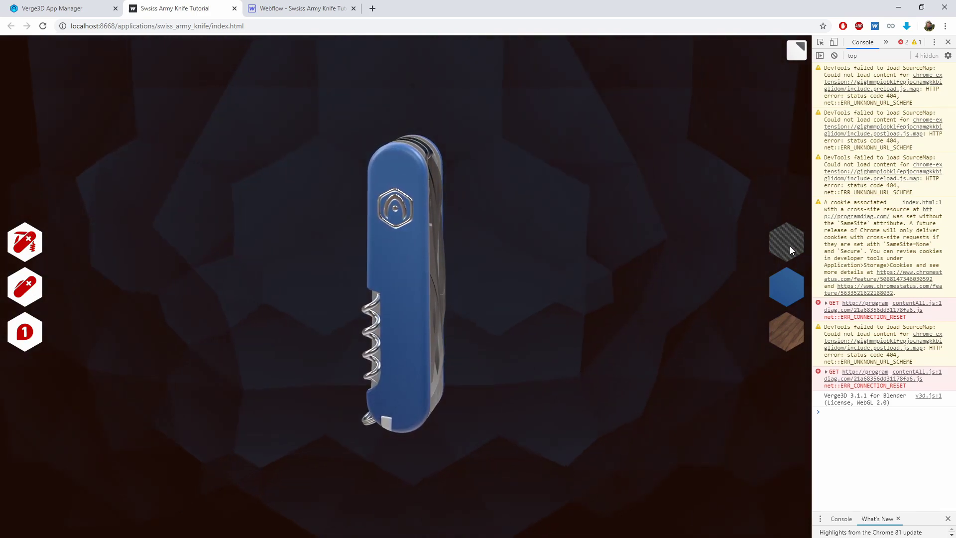
drag(243, 181, 282, 189)
key(ctrl+r)
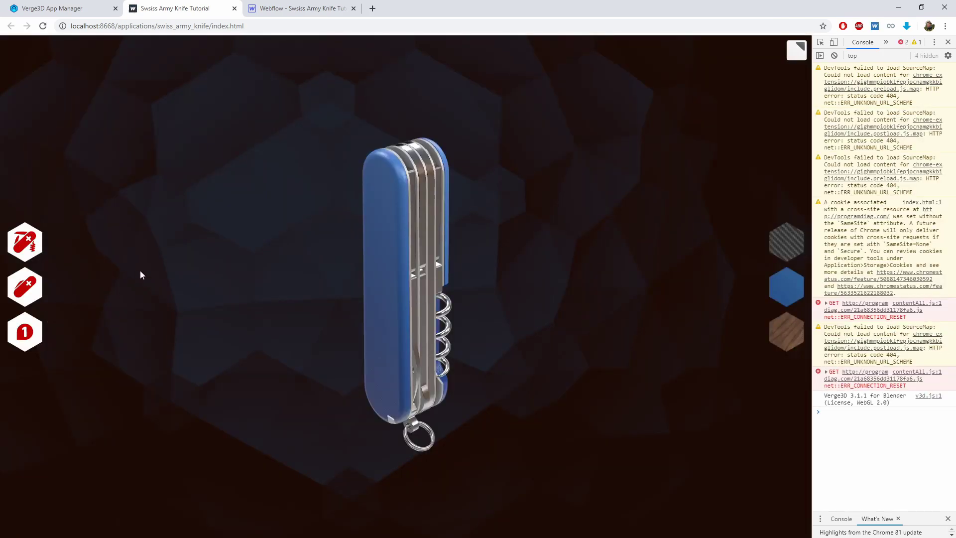
drag(146, 252, 296, 260)
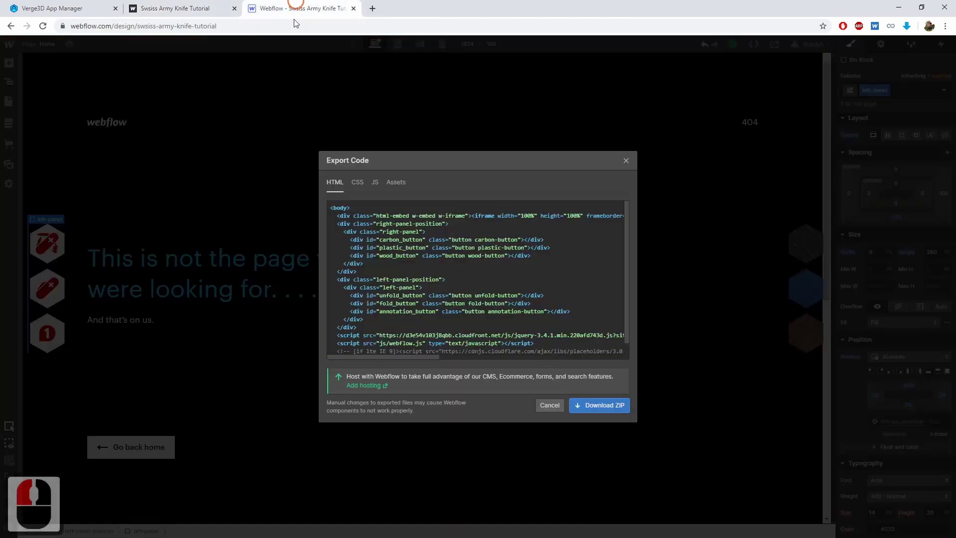
Step: Close the code export window and select the first hexagon button in the left panel
click(298, 8)
click(626, 161)
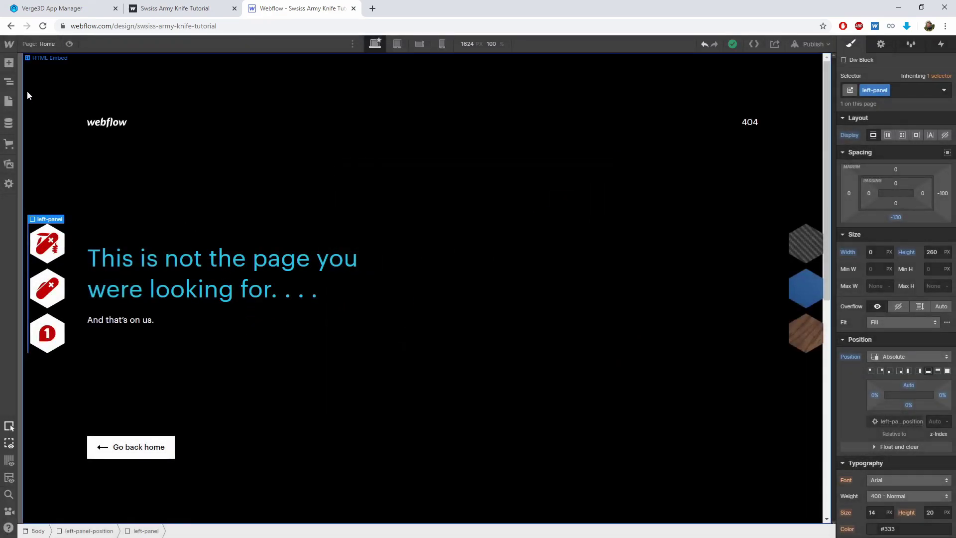
click(47, 245)
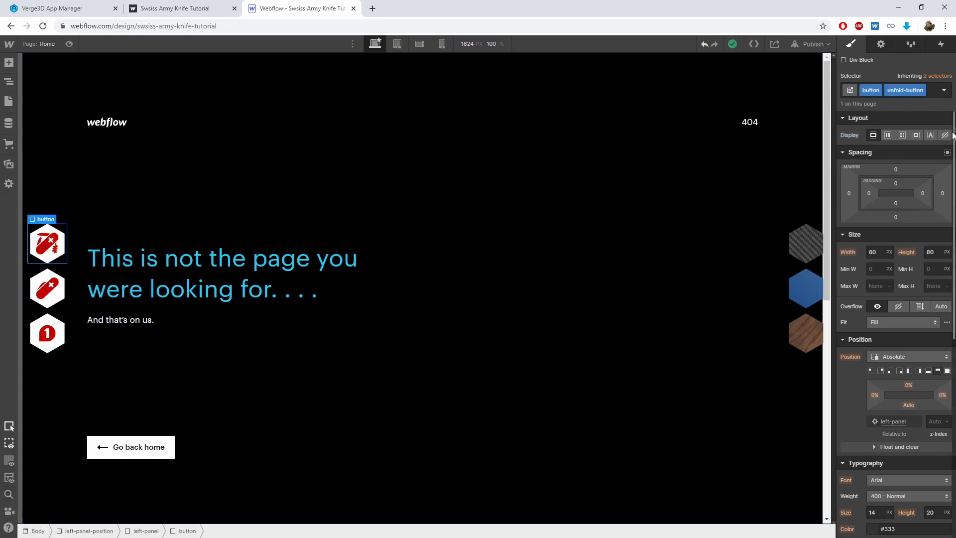
click(941, 77)
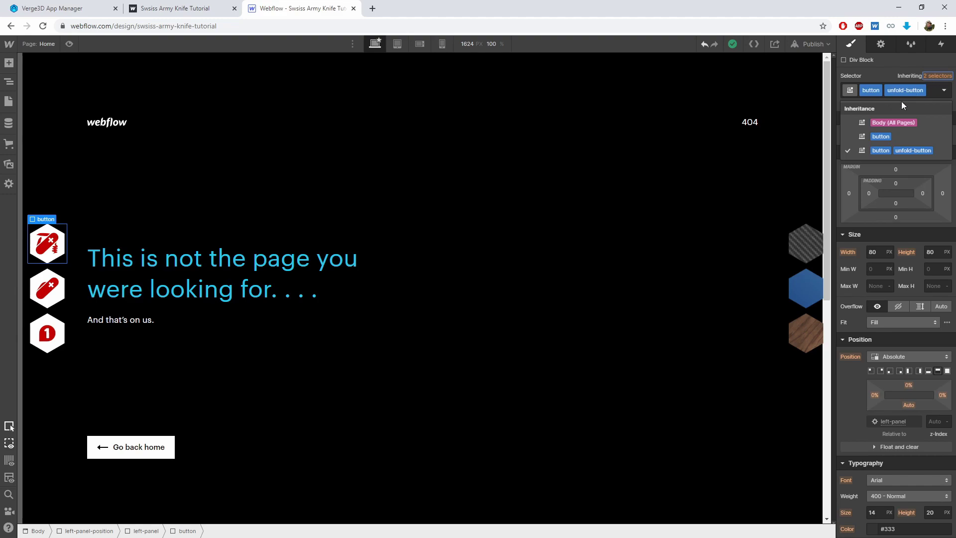
Step: Give the base button class a pointer cursor, then restore the unfold-button combo class
click(901, 135)
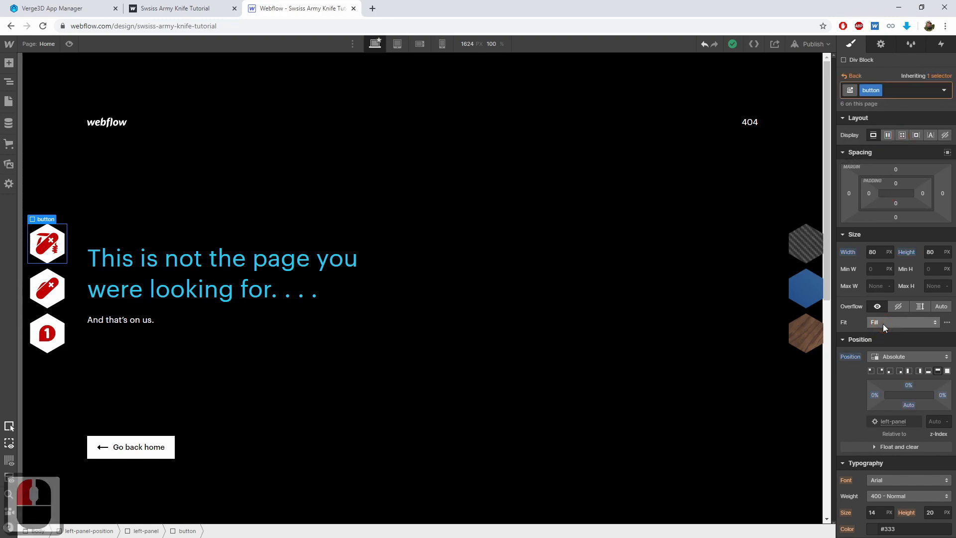
scroll(883, 324, down, 16)
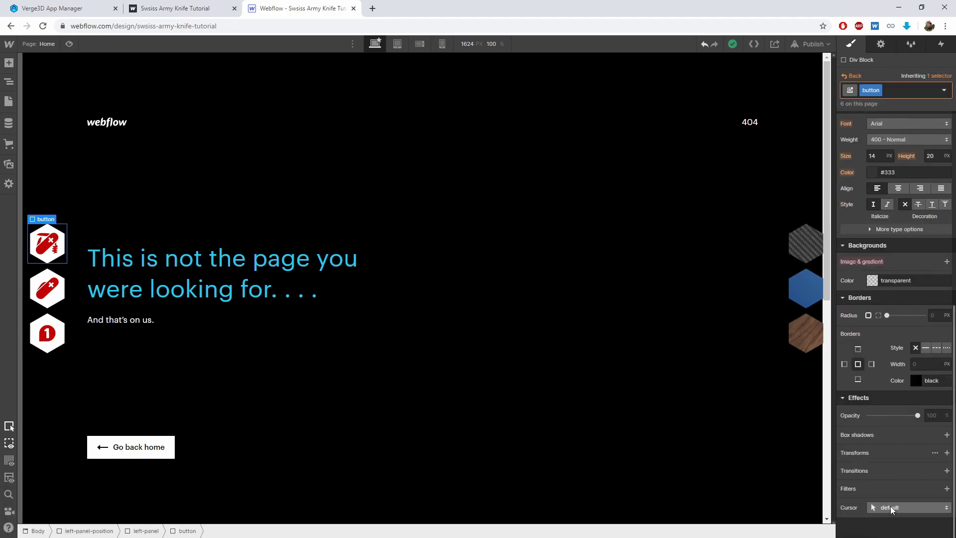
click(892, 508)
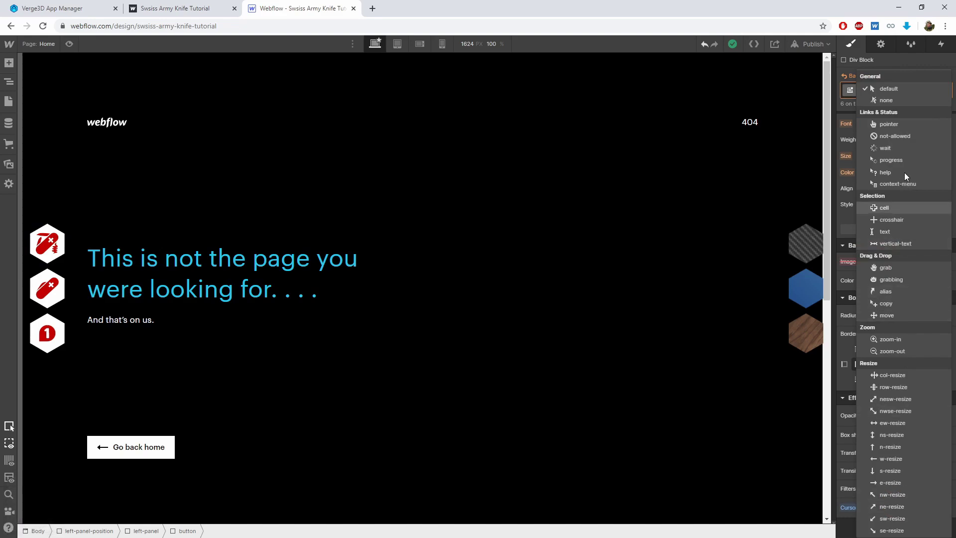
click(893, 122)
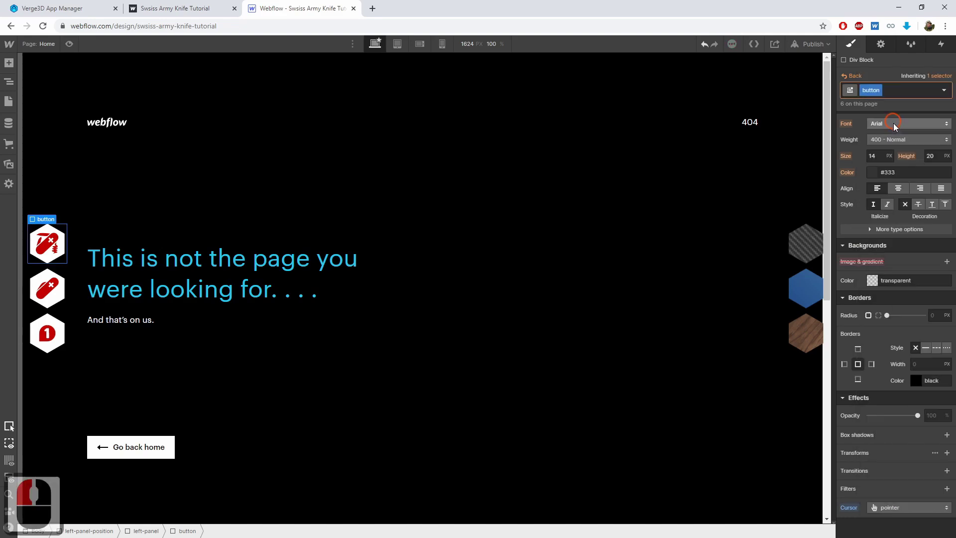
click(852, 76)
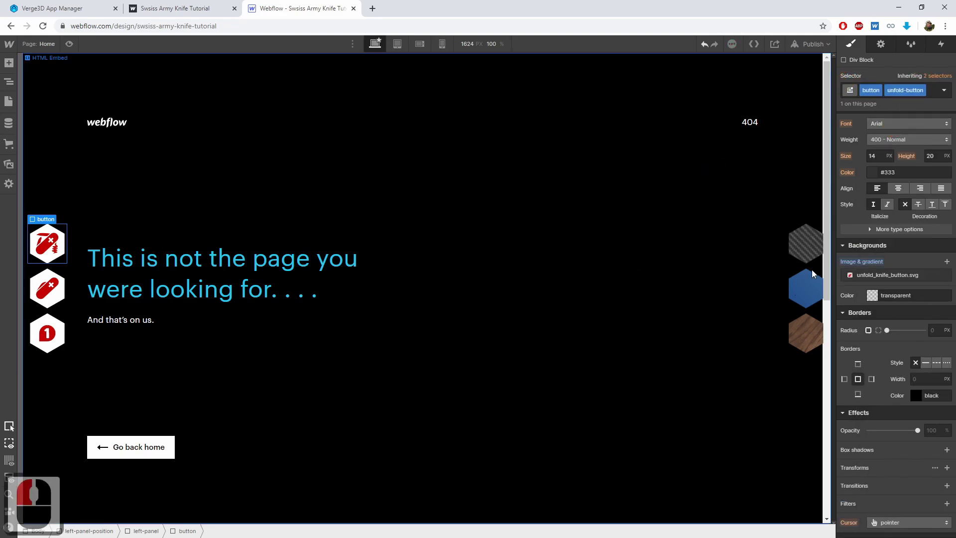
click(69, 43)
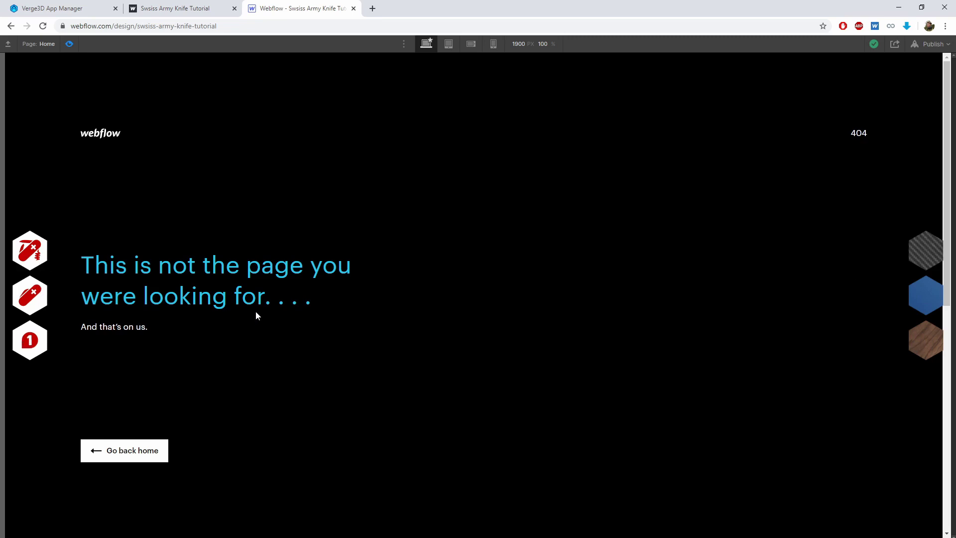
Step: Exit Preview, give right-panel the ID right_panel, and set its Display to None
click(71, 44)
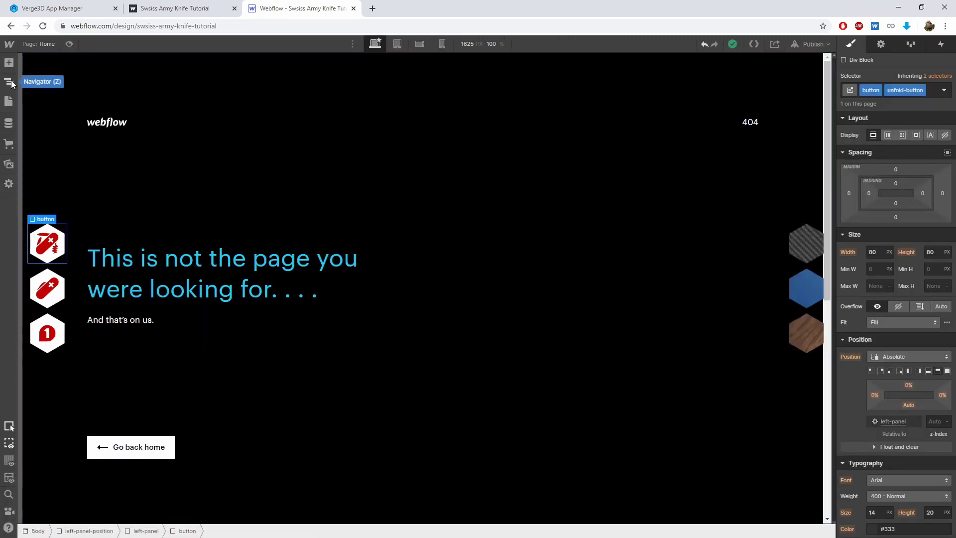
click(9, 82)
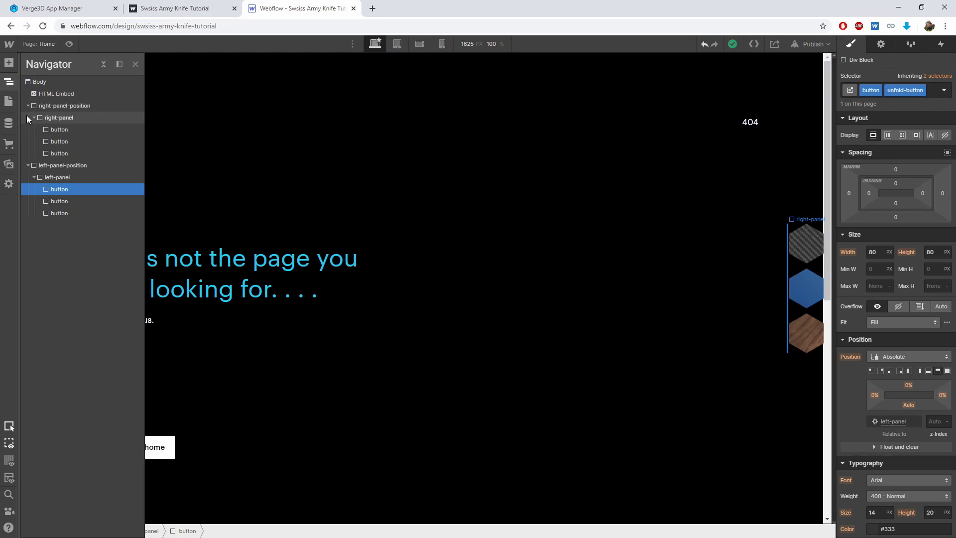
click(70, 119)
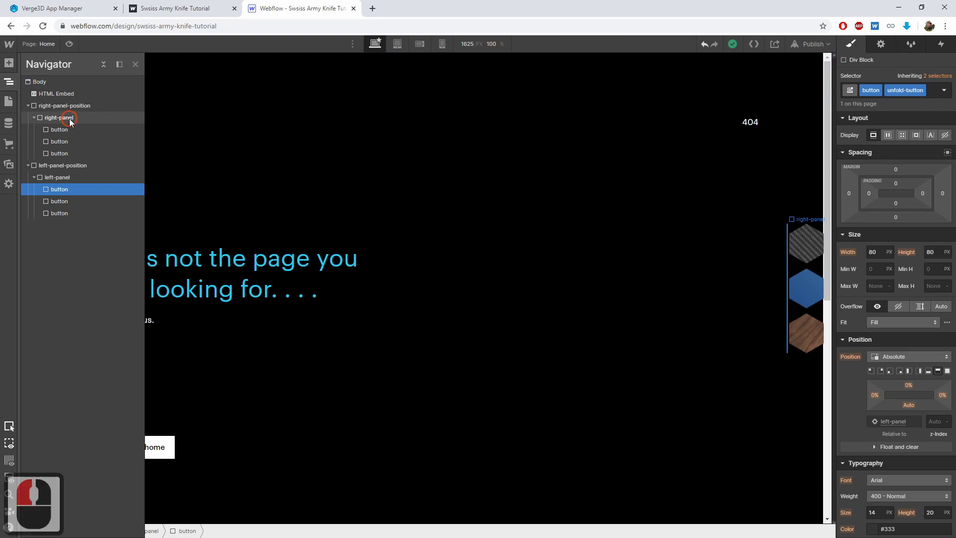
click(880, 45)
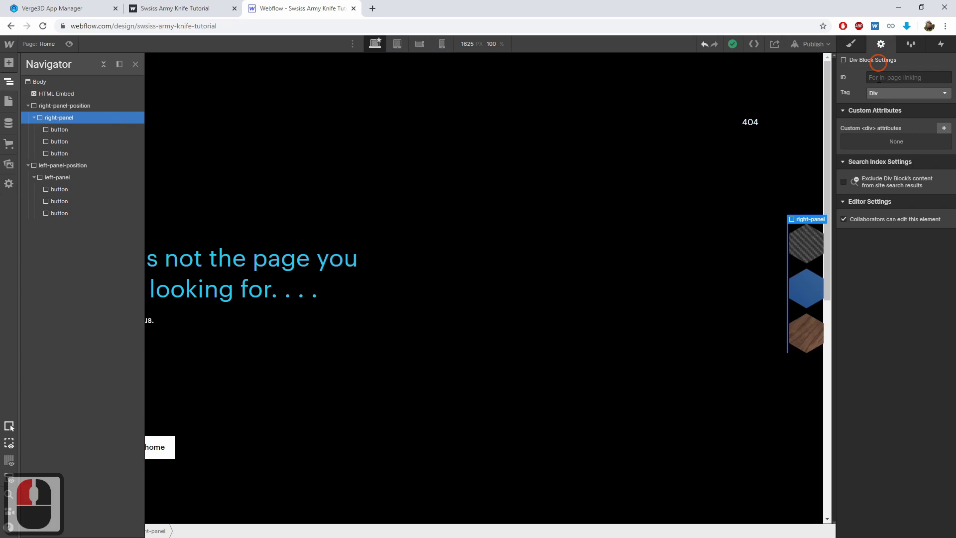
click(885, 74)
click(896, 77)
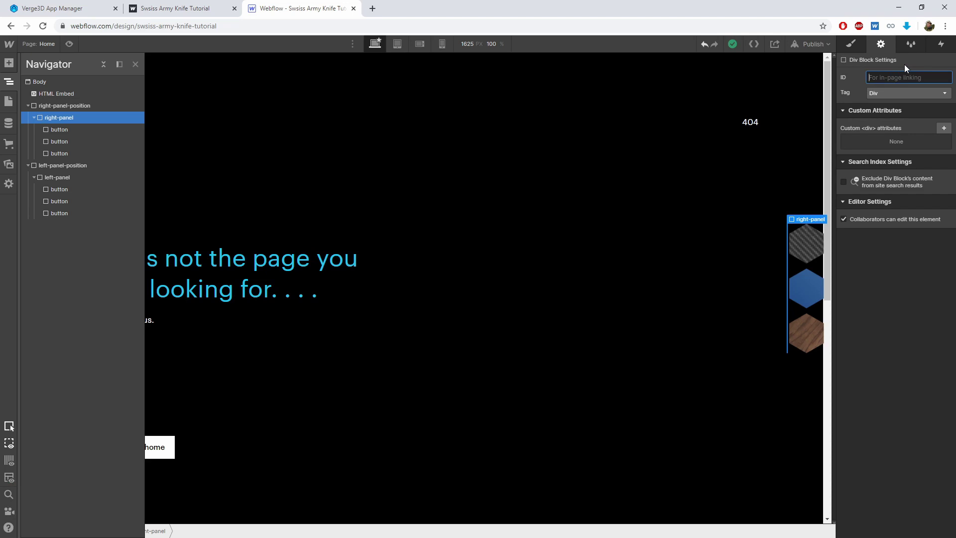
text(right_panel)
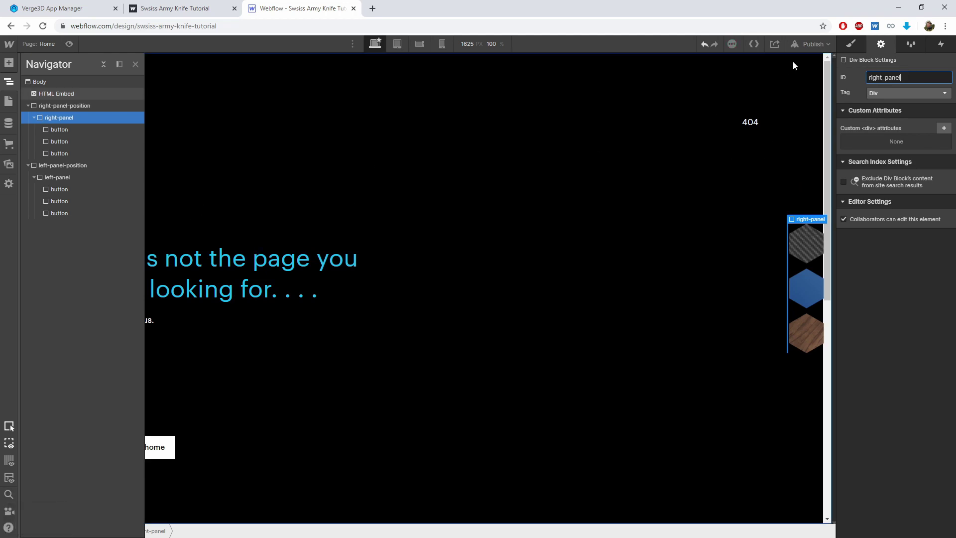
click(852, 45)
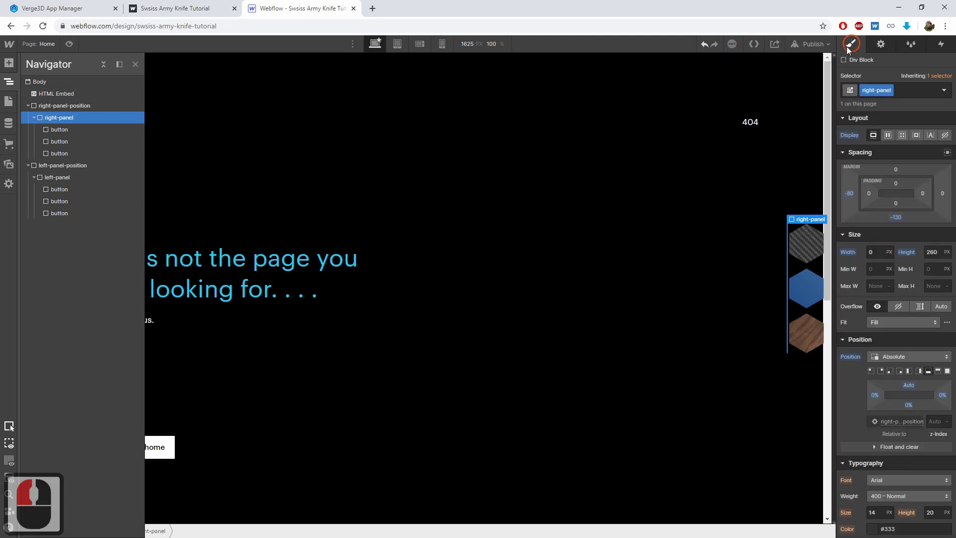
click(945, 136)
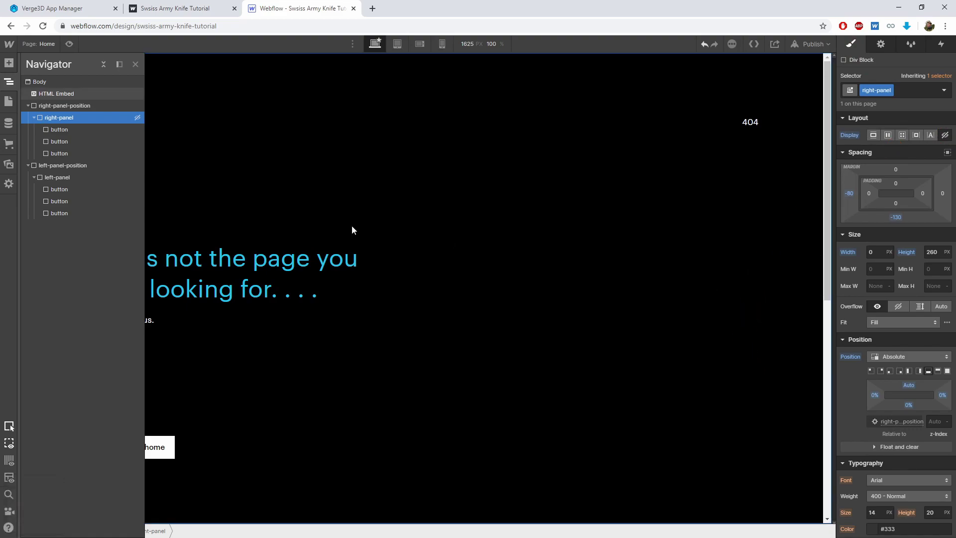
Step: Give left-panel the ID left_panel, set its Display to None, and close the Navigator
click(58, 178)
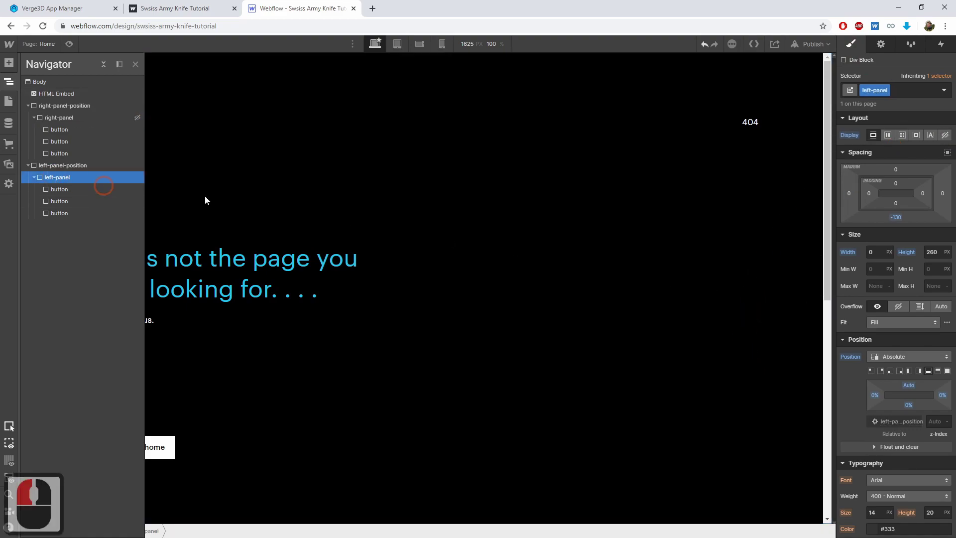
click(881, 43)
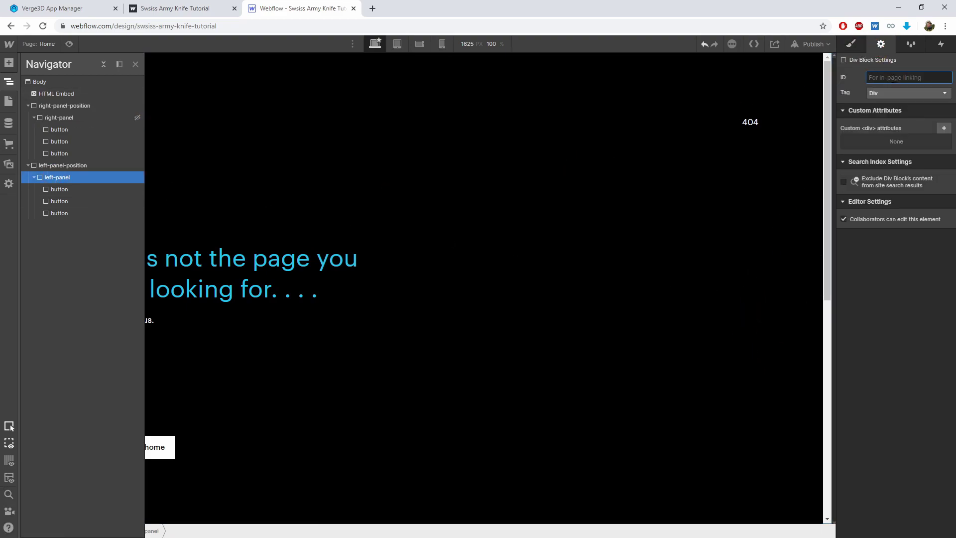
text(left)
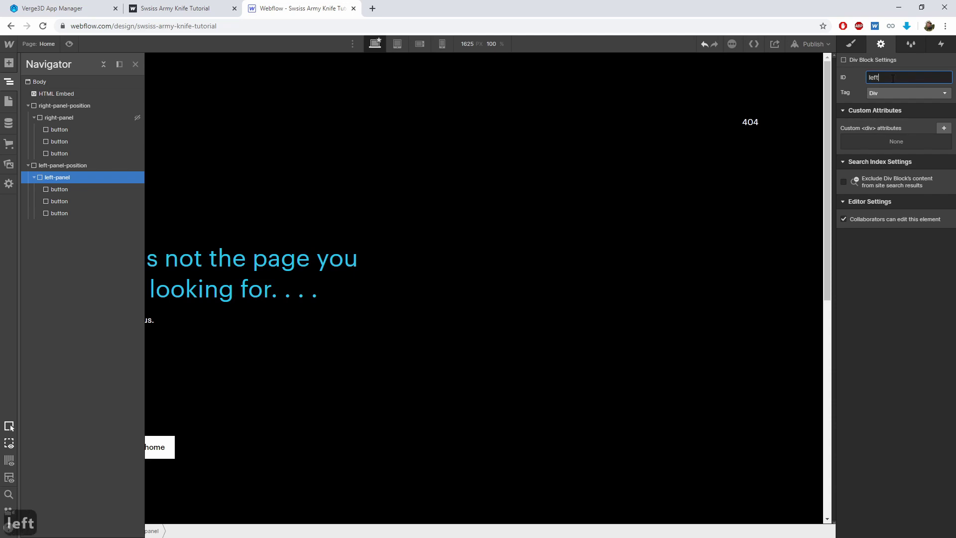
text(_panel)
key(Return)
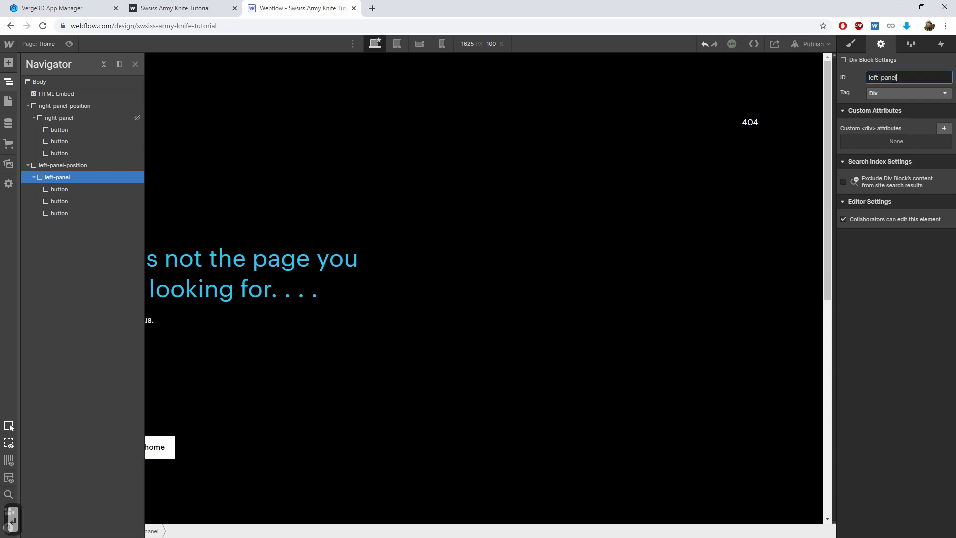
click(864, 49)
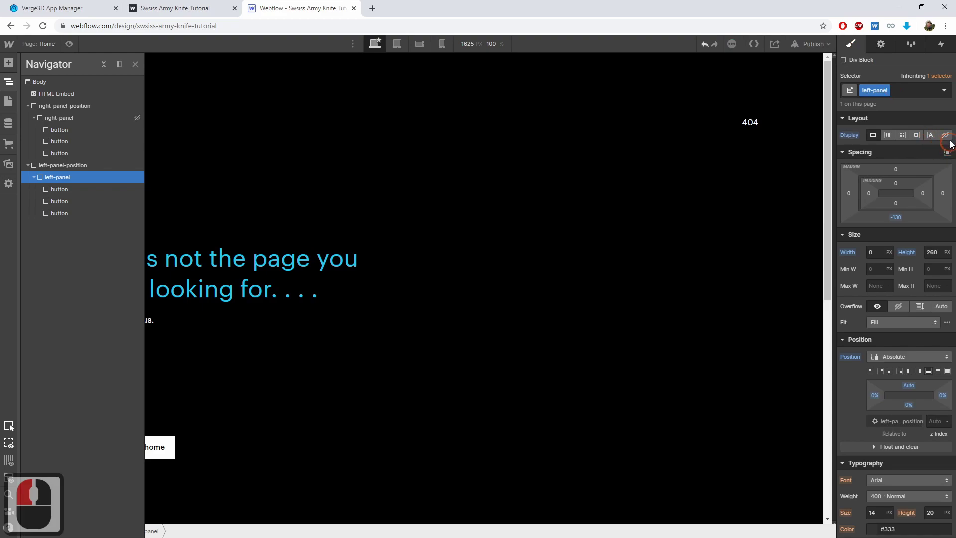
click(946, 134)
click(473, 198)
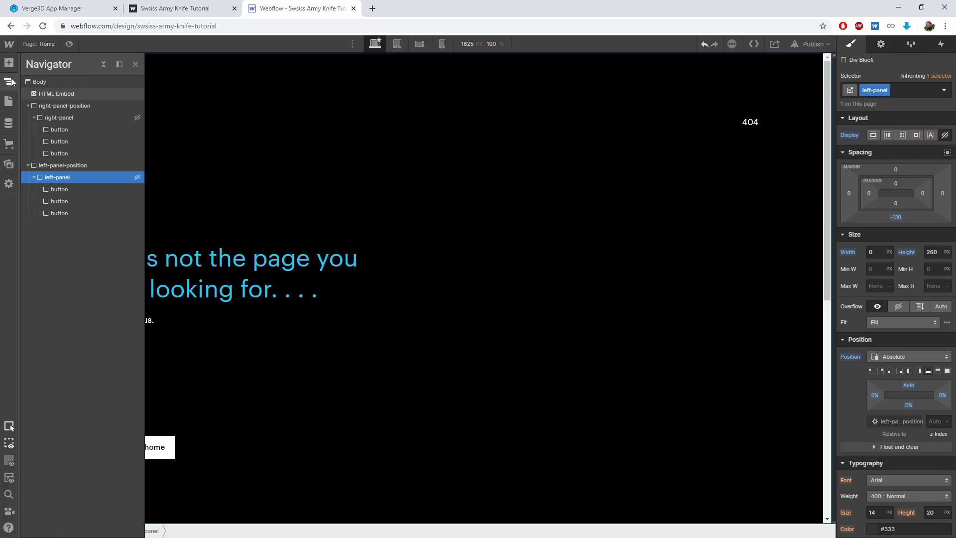
click(9, 82)
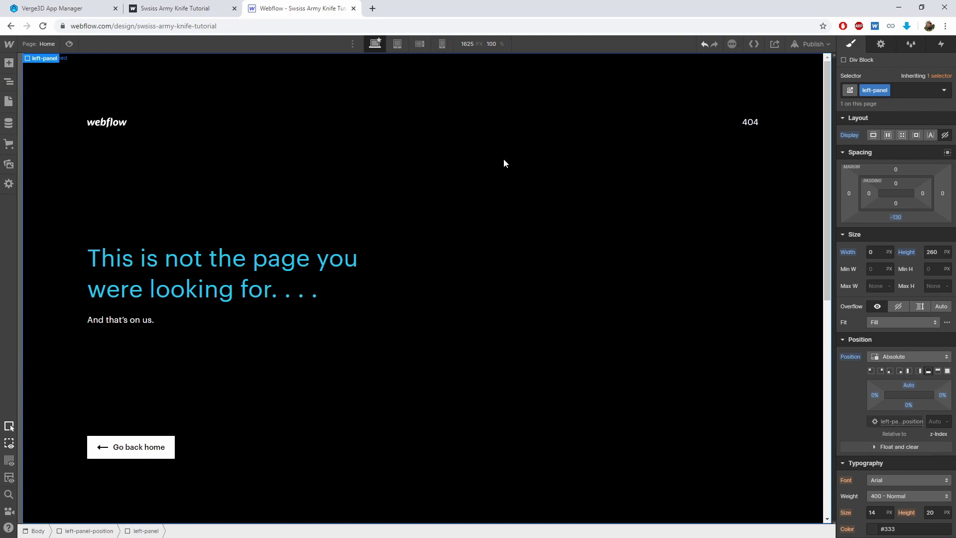
Step: In Project Settings, correct the misspelled 'Swsiss' name and subdomain to Swiss
click(11, 47)
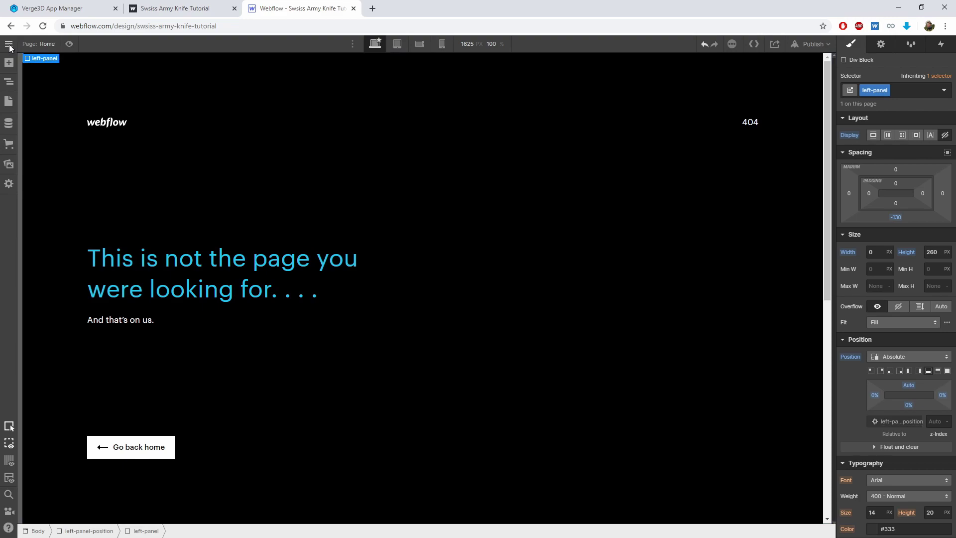
click(9, 45)
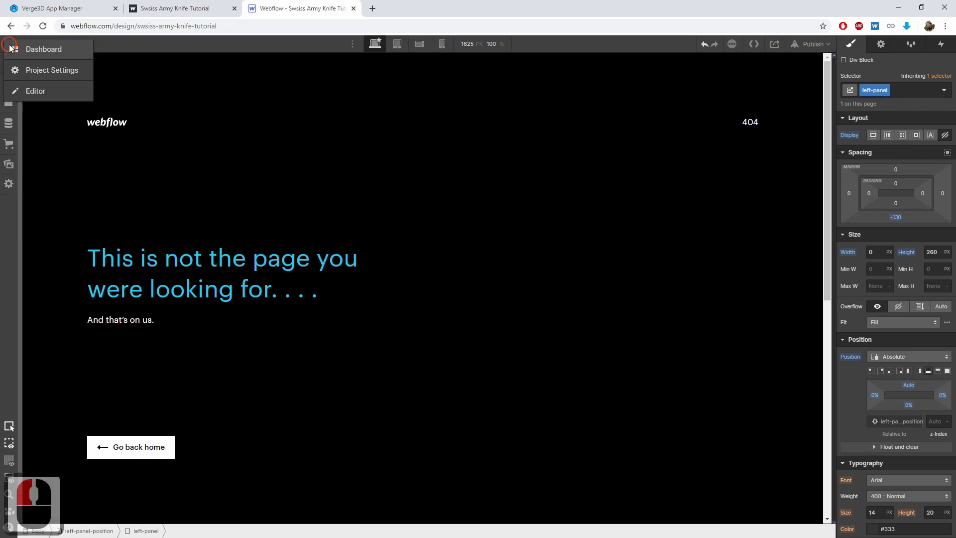
click(39, 71)
click(426, 362)
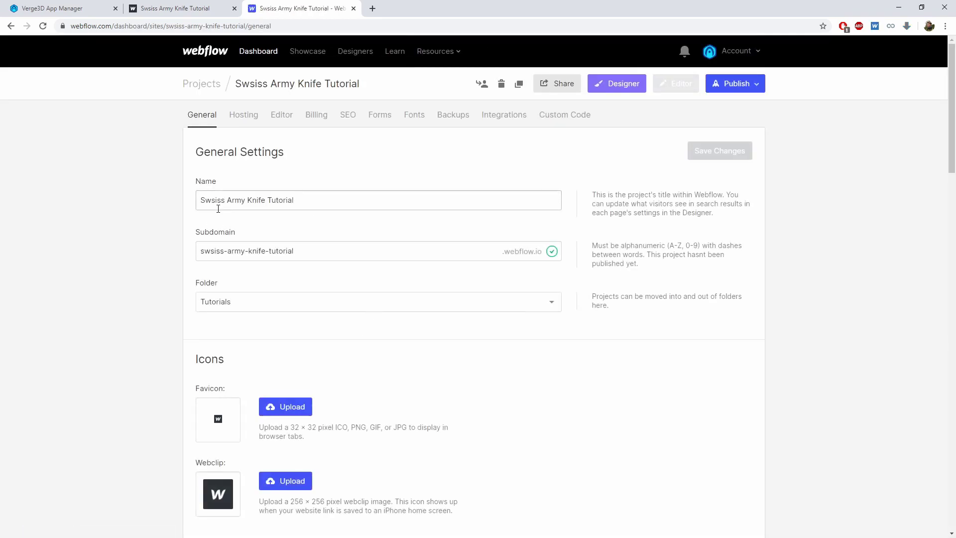
click(215, 200)
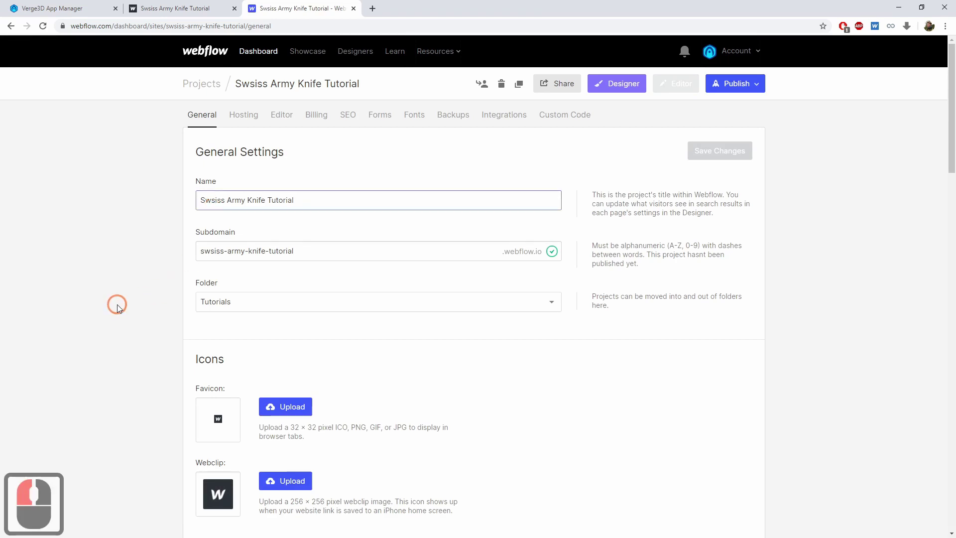
key(BackSpace)
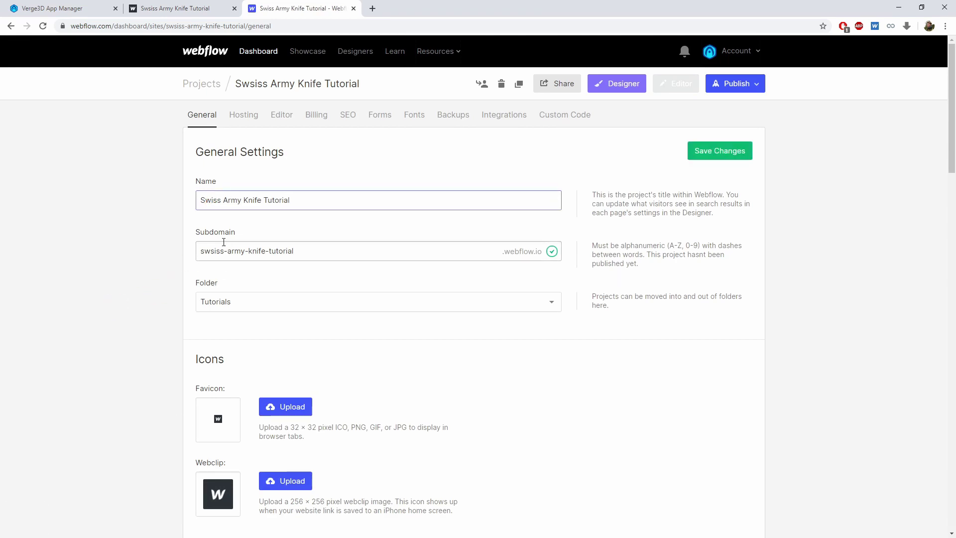
click(217, 255)
key(BackSpace)
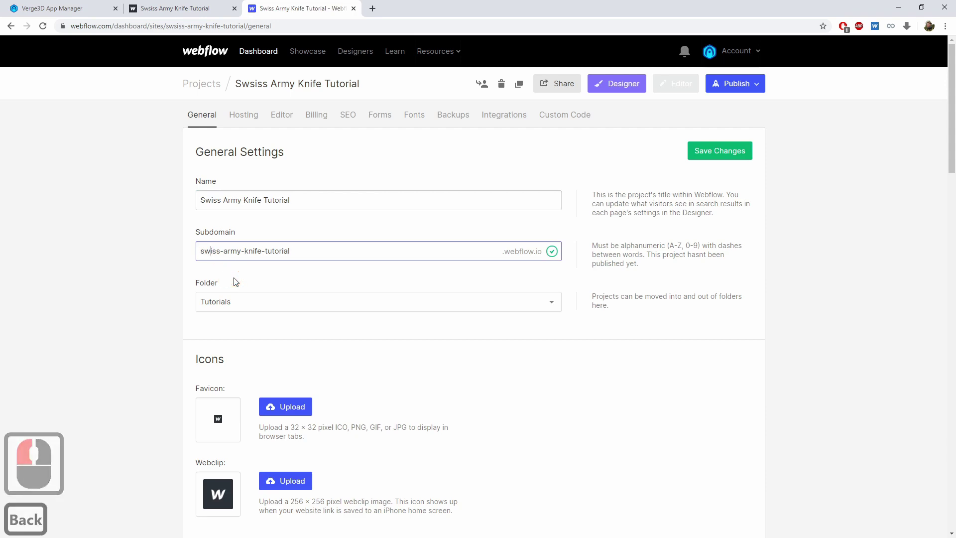
click(458, 397)
Step: Upload red knife images as the favicon and webclip, then go back to the Designer
scroll(545, 412, down, 1)
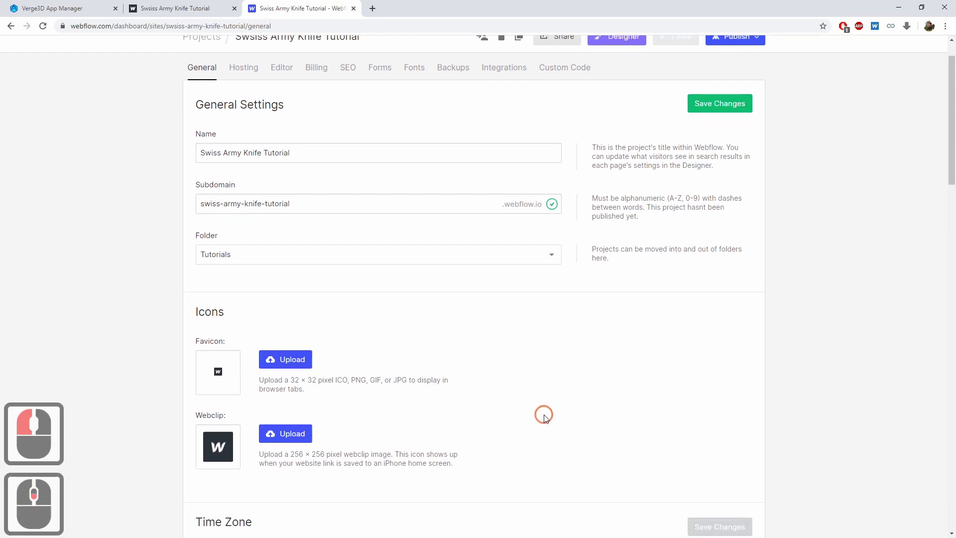
scroll(518, 418, down, 2)
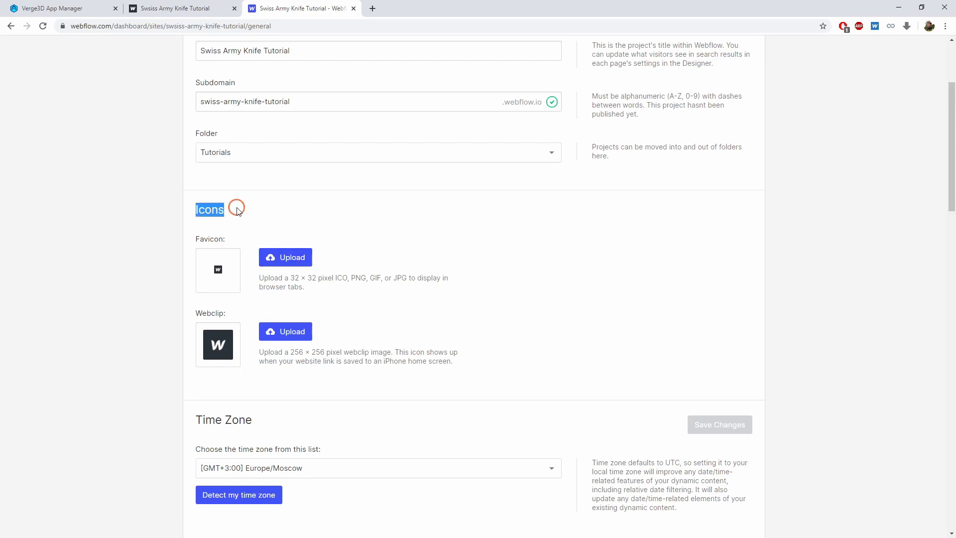
click(285, 258)
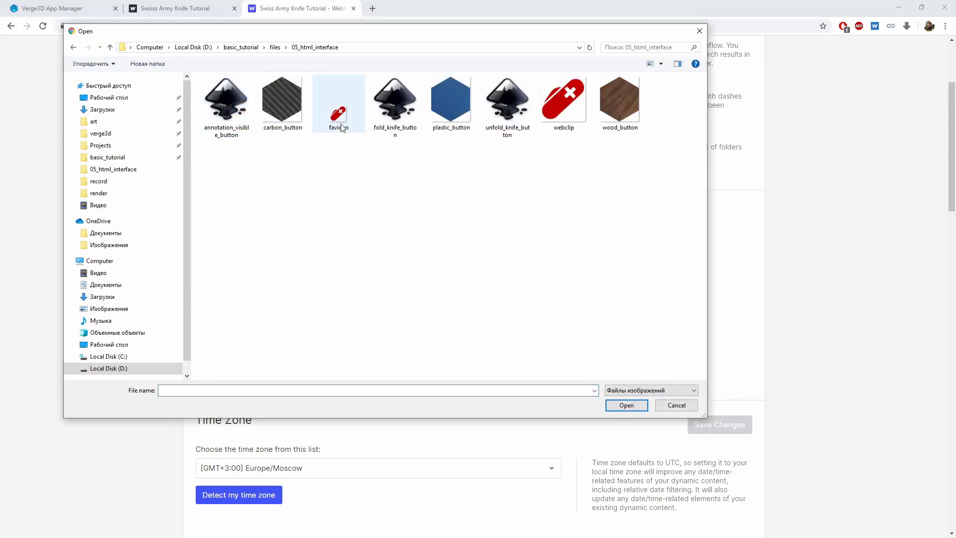
double_click(341, 127)
click(285, 481)
double_click(564, 104)
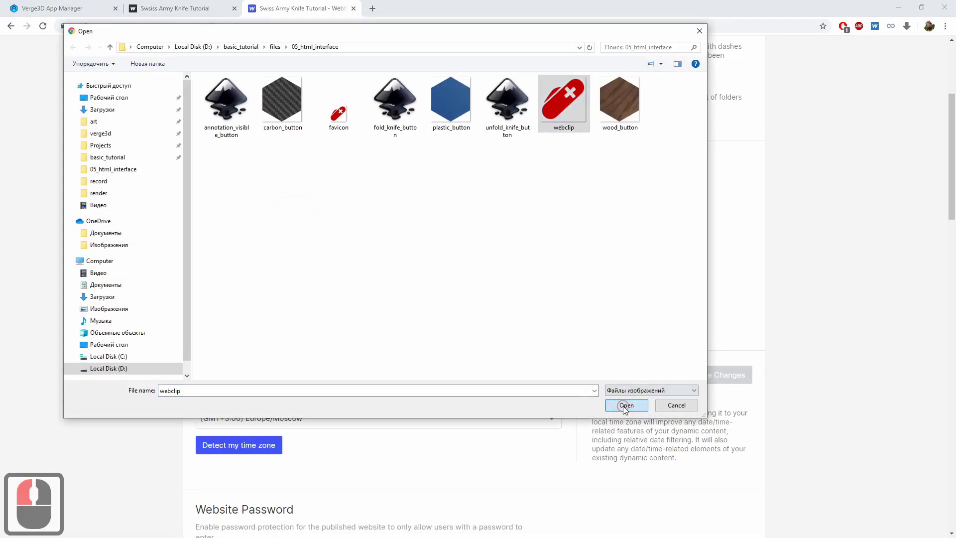
double_click(565, 96)
scroll(442, 324, up, 4)
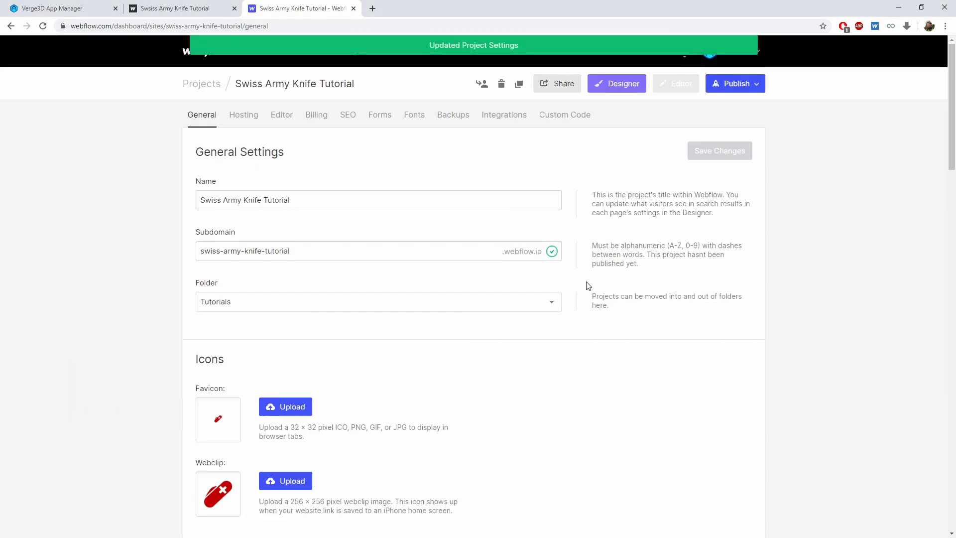
scroll(589, 286, down, 3)
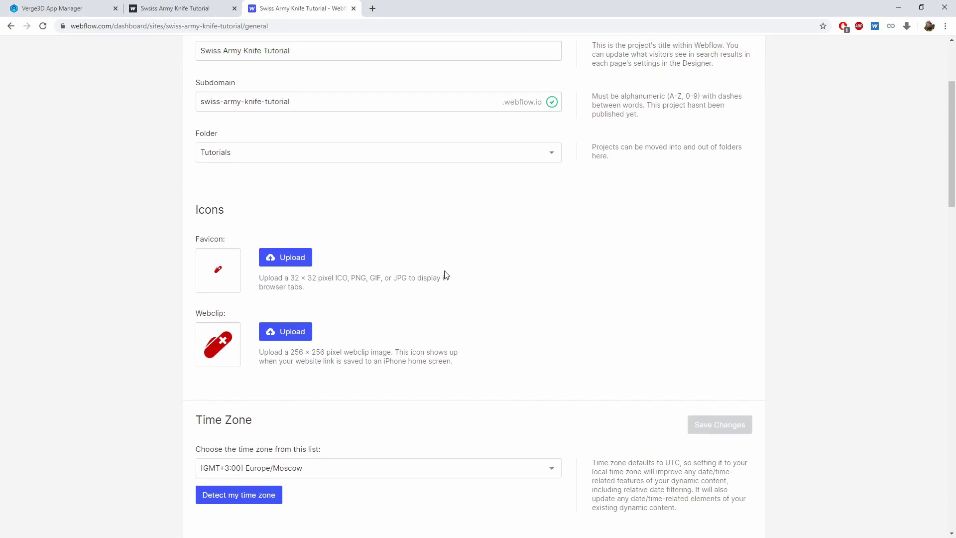
scroll(440, 108, up, 3)
click(620, 83)
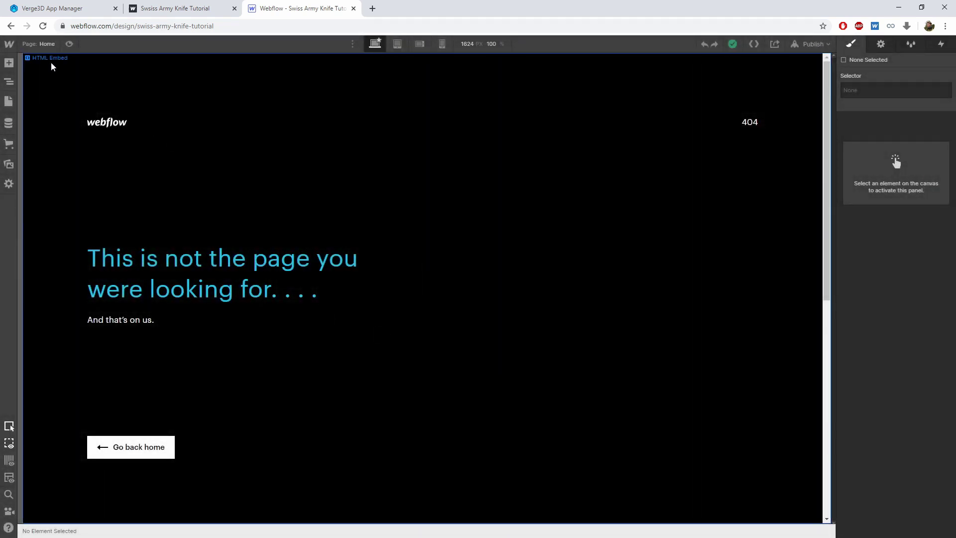
Step: Open the Export Code dialog from the Designer's top toolbar
click(753, 44)
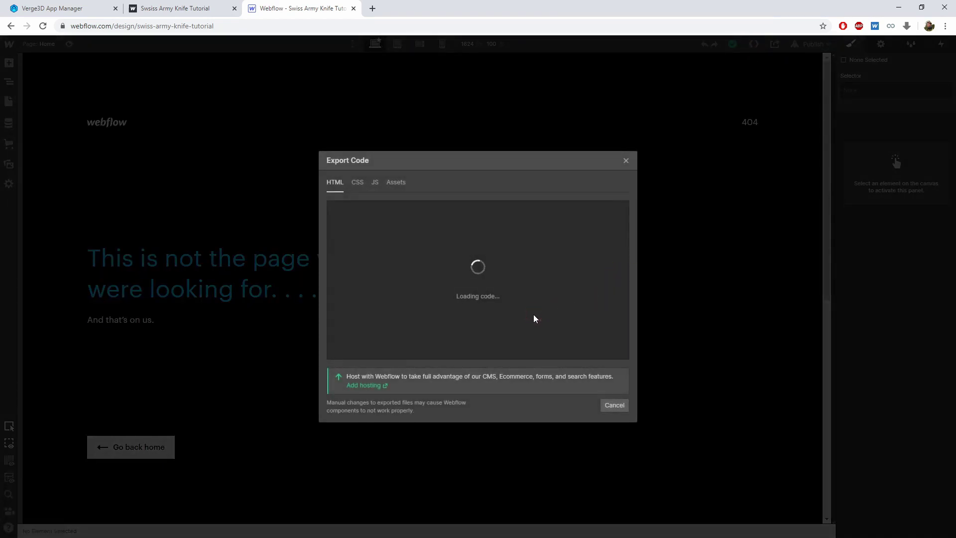
Step: Extract the files into D:\basic_tutorial\verge3d\applications\swiss_army_knife, replacing all existing ones
click(604, 403)
click(70, 508)
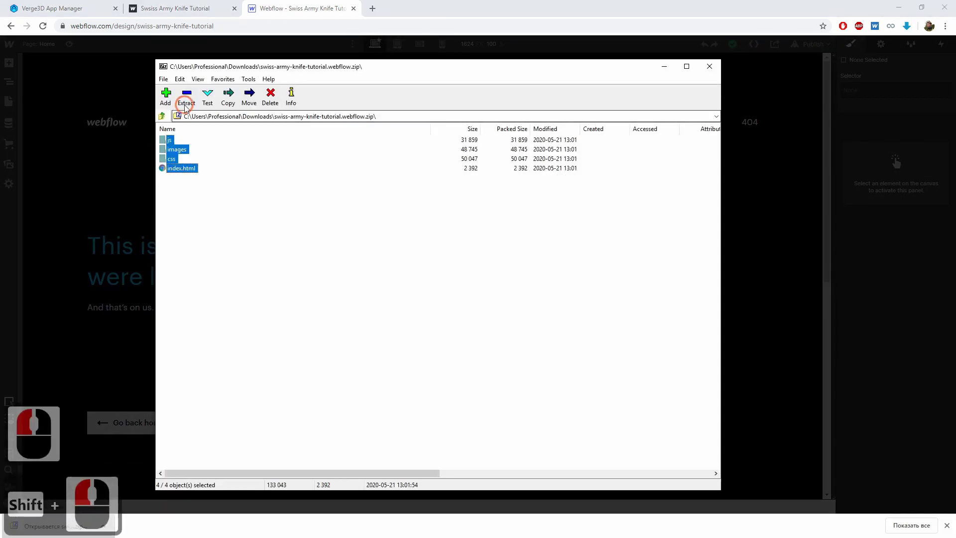
click(186, 97)
click(319, 324)
click(348, 352)
click(642, 492)
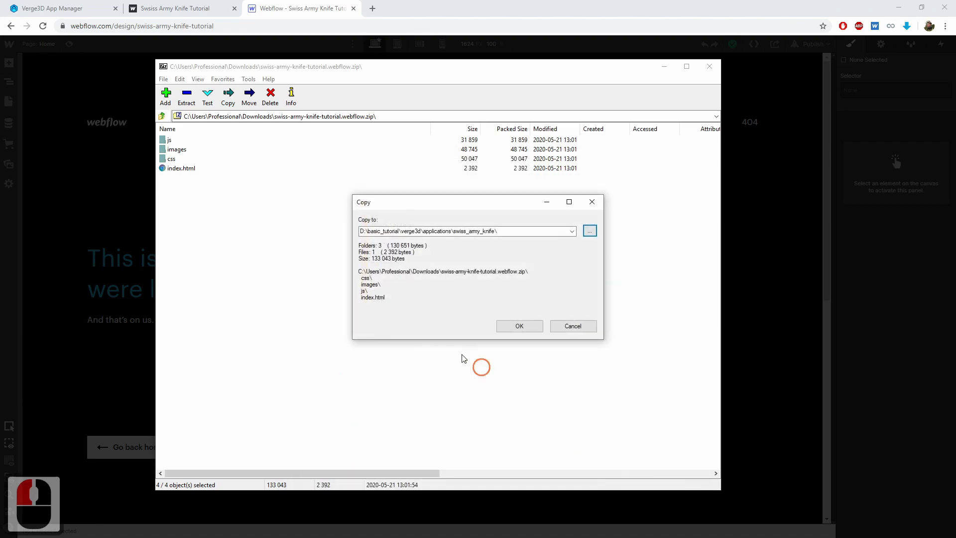
click(521, 324)
click(486, 331)
click(710, 66)
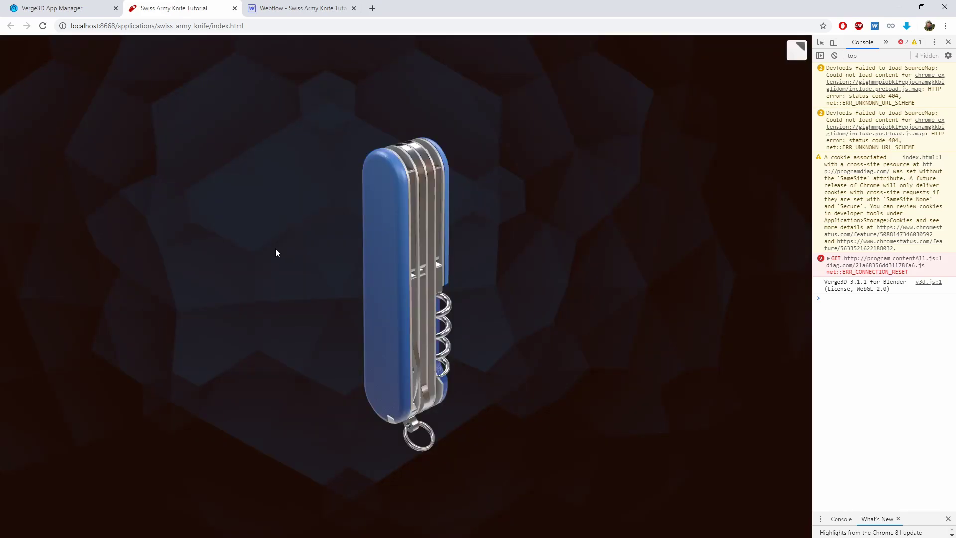
Step: Close DevTools on the knife app, then reload the Verge3D App Manager tab
drag(275, 252, 397, 255)
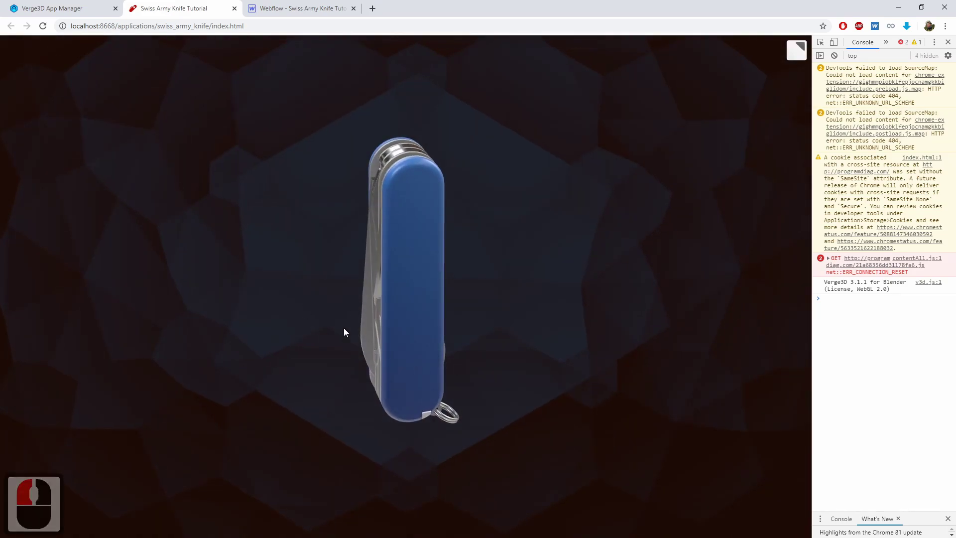
click(524, 323)
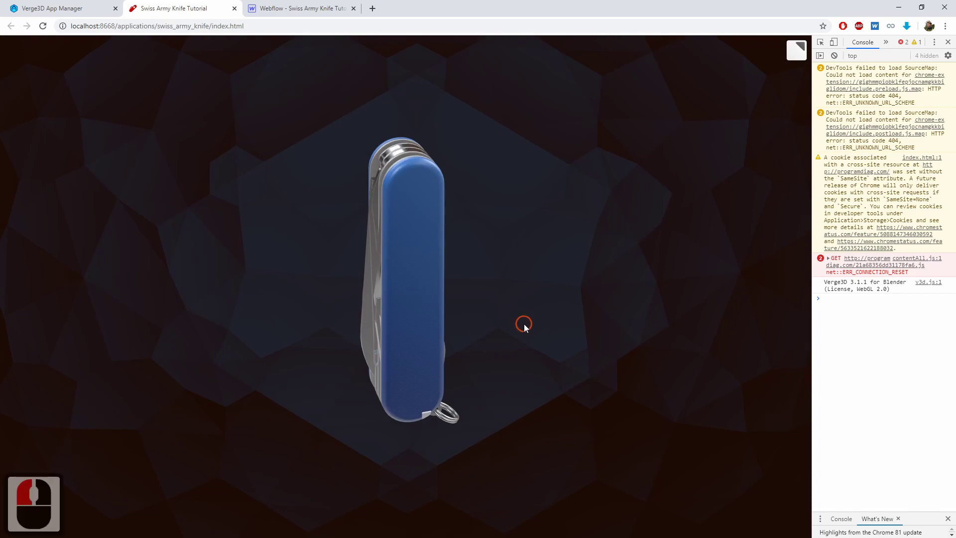
key(F12)
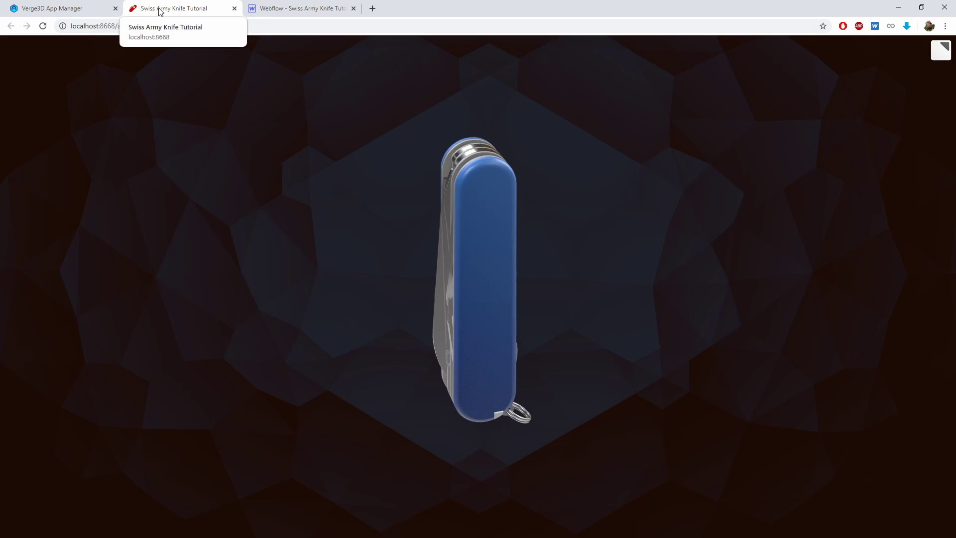
drag(410, 260, 470, 275)
drag(399, 276, 382, 260)
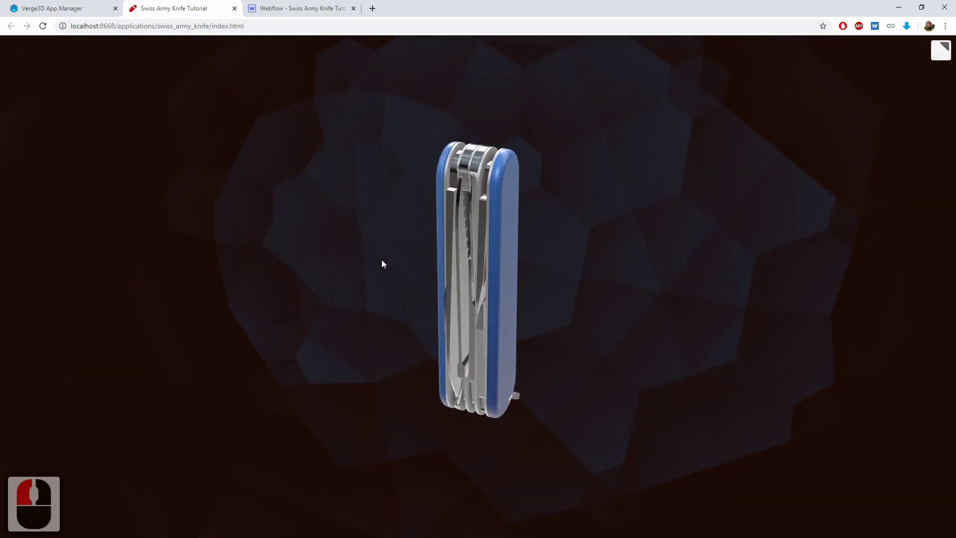
click(71, 7)
key(ctrl+r)
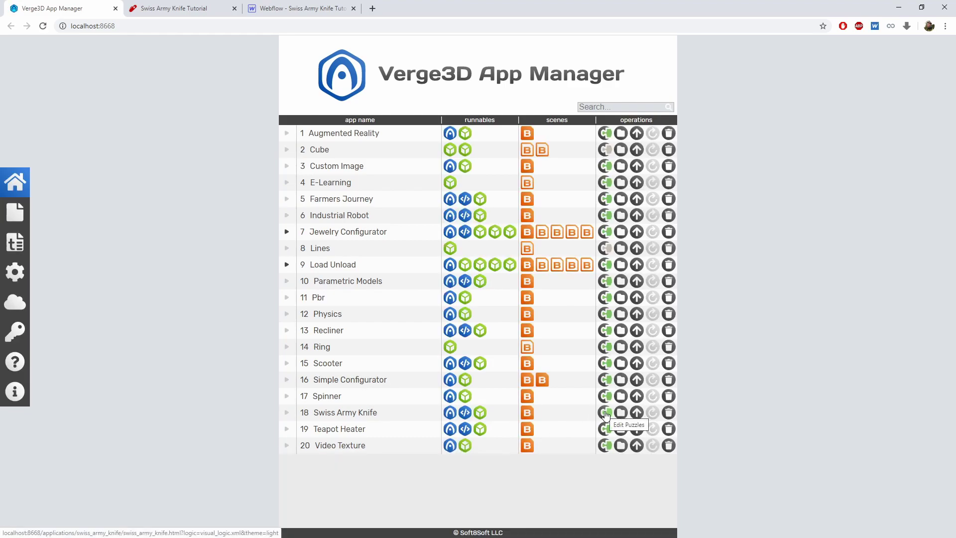
Step: Open Swiss Army Knife's puzzles in a new tab and pan to view the autorotate puzzles
right_click(603, 413)
click(614, 418)
click(171, 8)
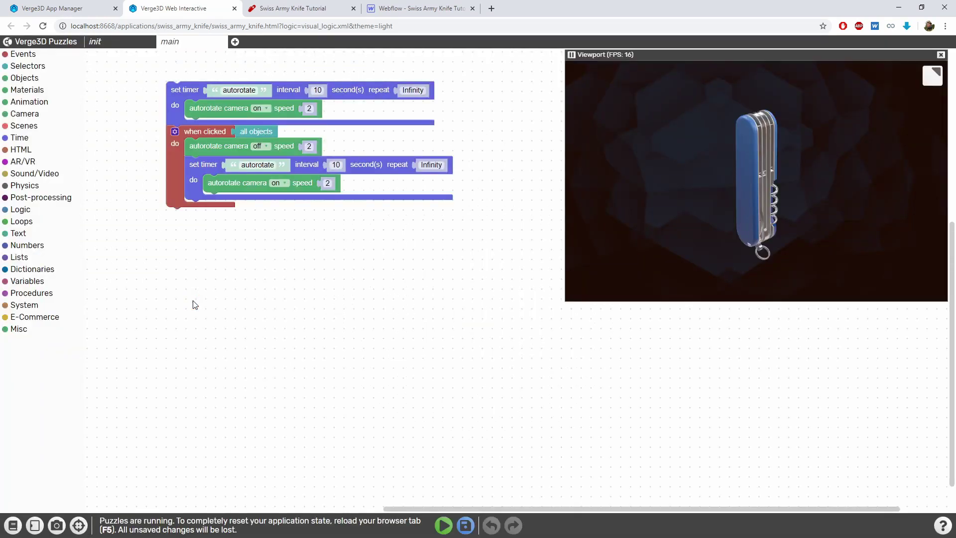
drag(240, 253, 243, 263)
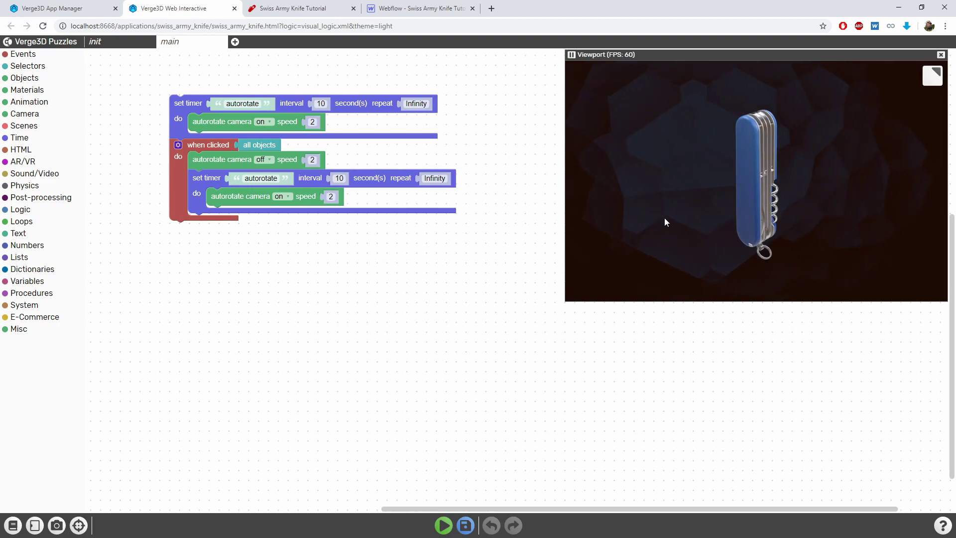
drag(679, 136, 713, 133)
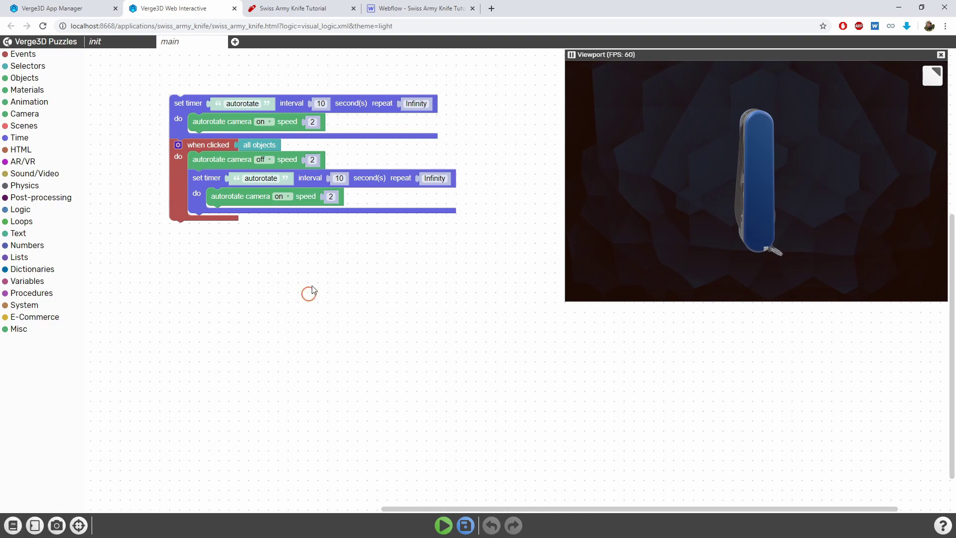
drag(312, 290, 314, 279)
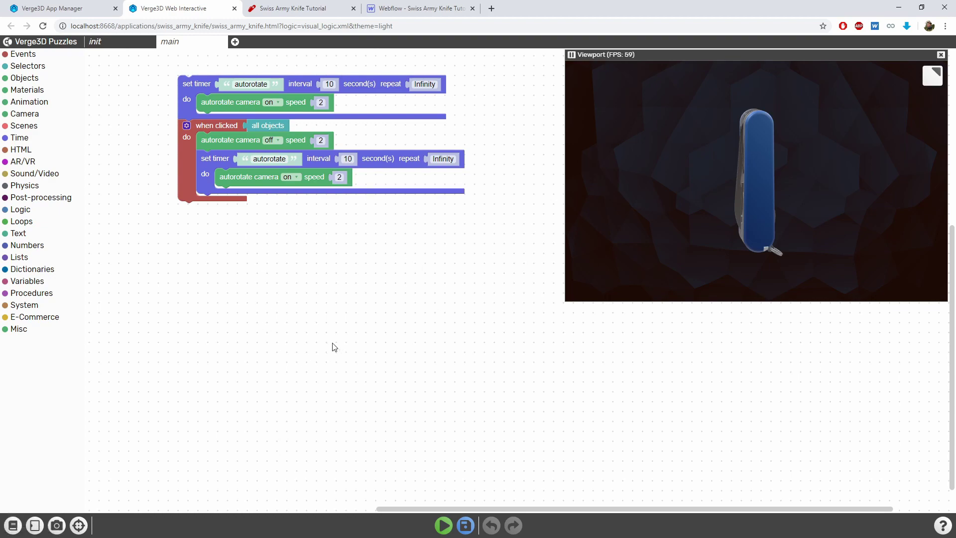
drag(346, 315, 350, 322)
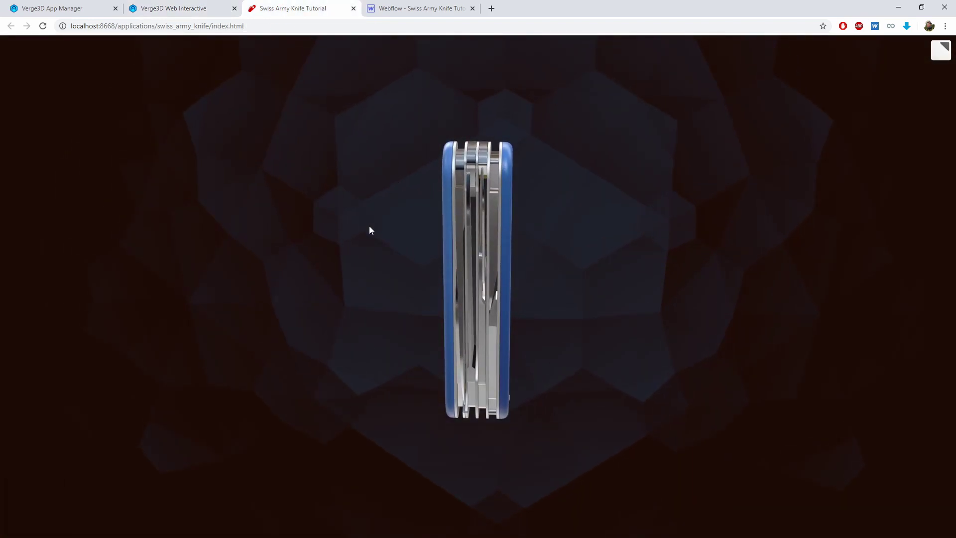
drag(367, 225, 155, 2)
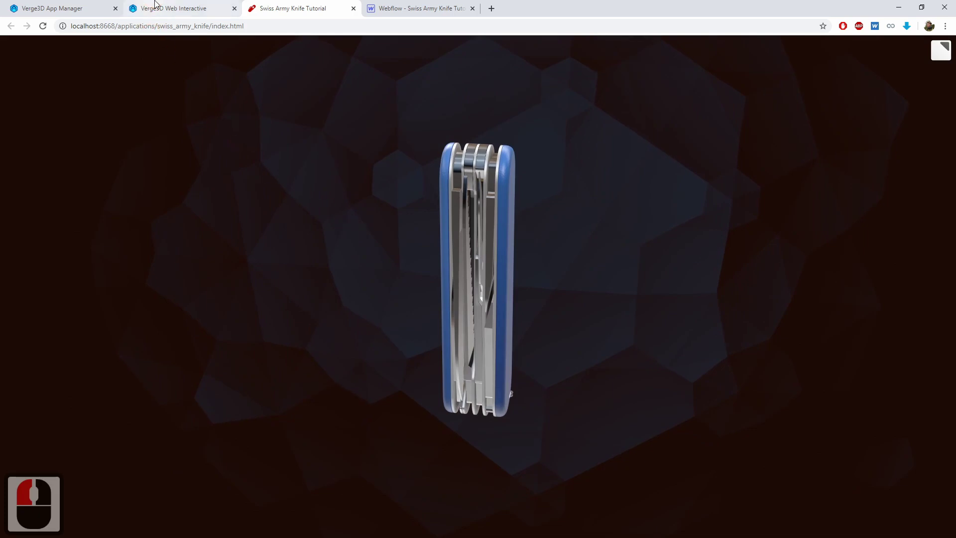
click(158, 7)
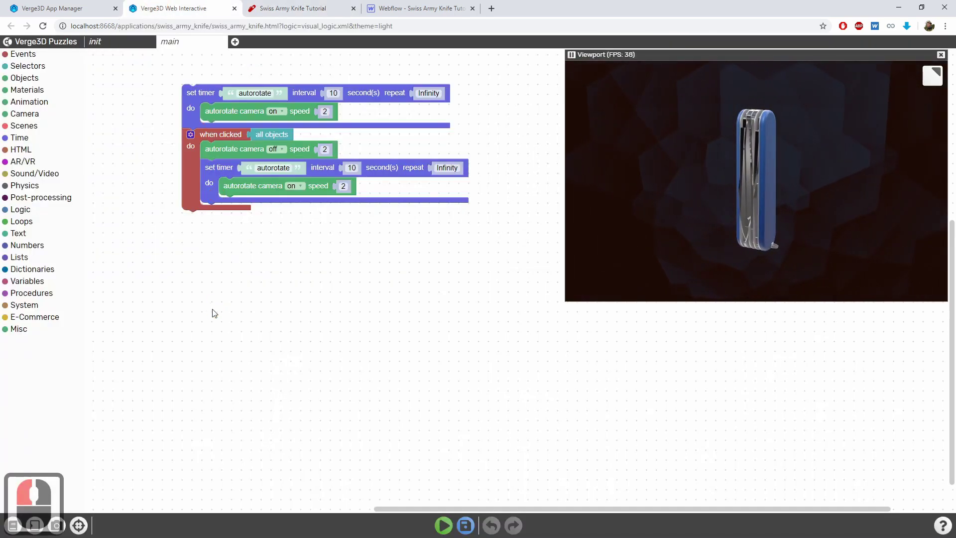
Step: Place an HTML set style puzzle on the workspace and choose the display property
click(55, 146)
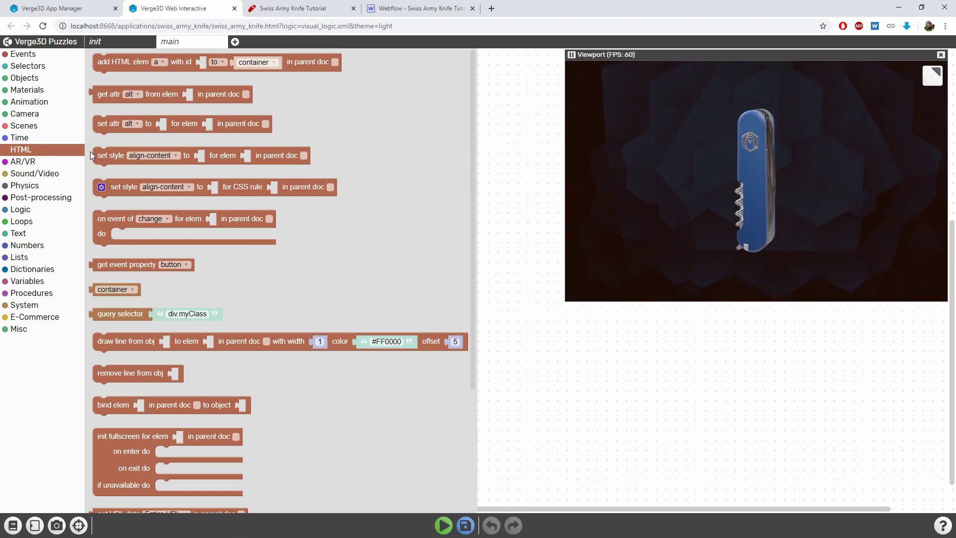
click(109, 157)
drag(109, 158, 198, 281)
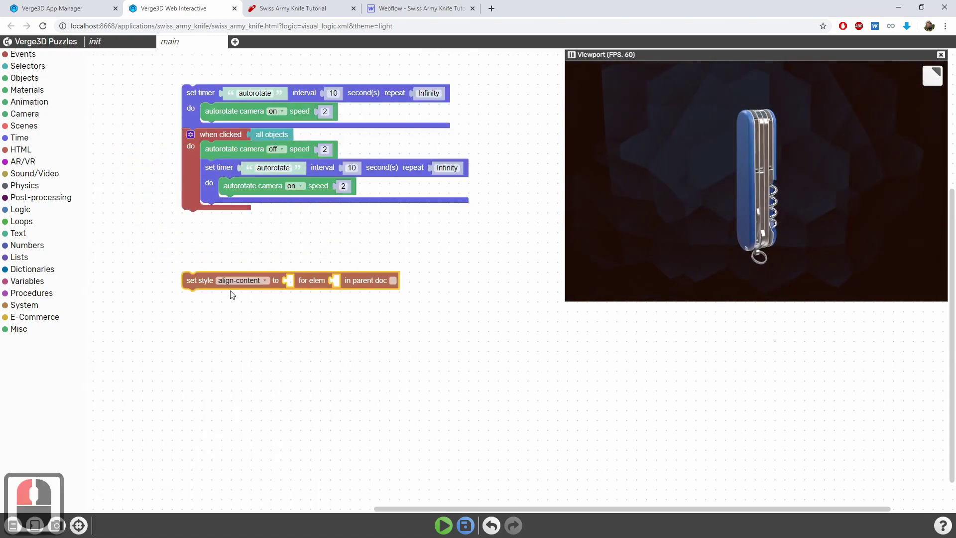
click(232, 279)
scroll(260, 377, down, 3)
scroll(259, 377, down, 5)
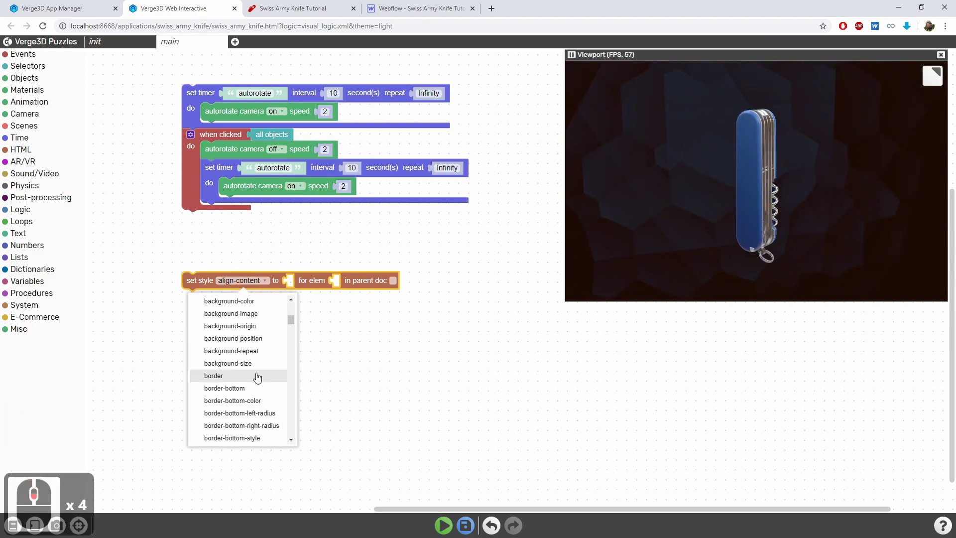
scroll(253, 378, down, 7)
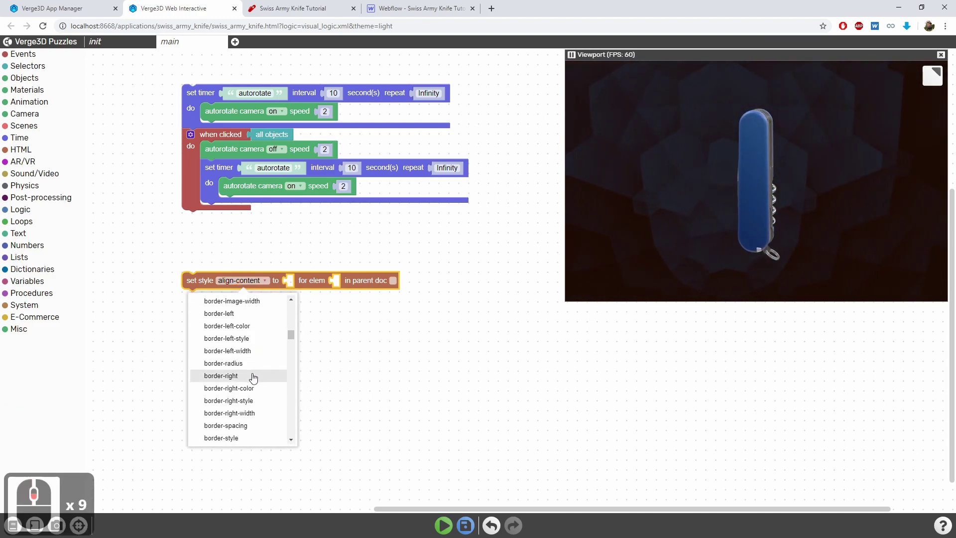
scroll(249, 374, up, 1)
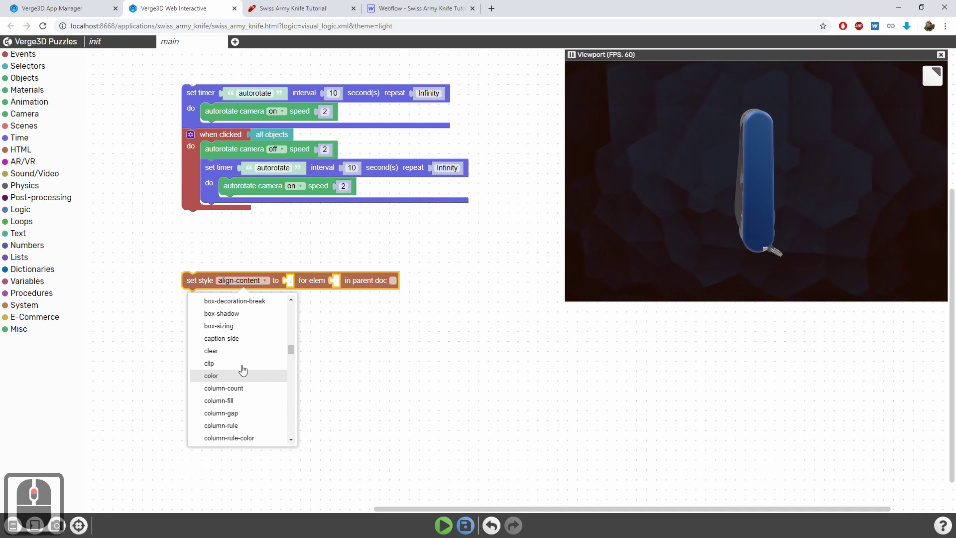
scroll(241, 369, down, 4)
scroll(241, 369, down, 1)
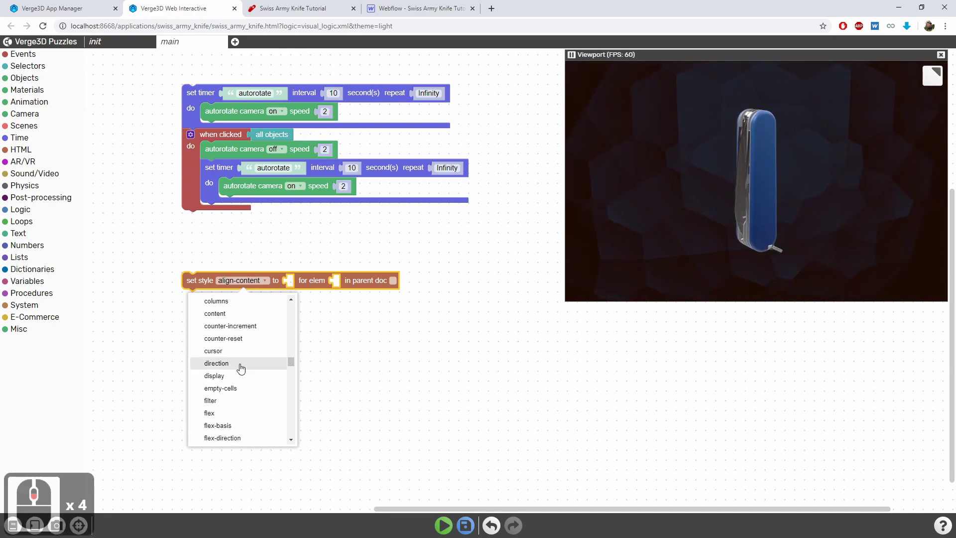
click(232, 379)
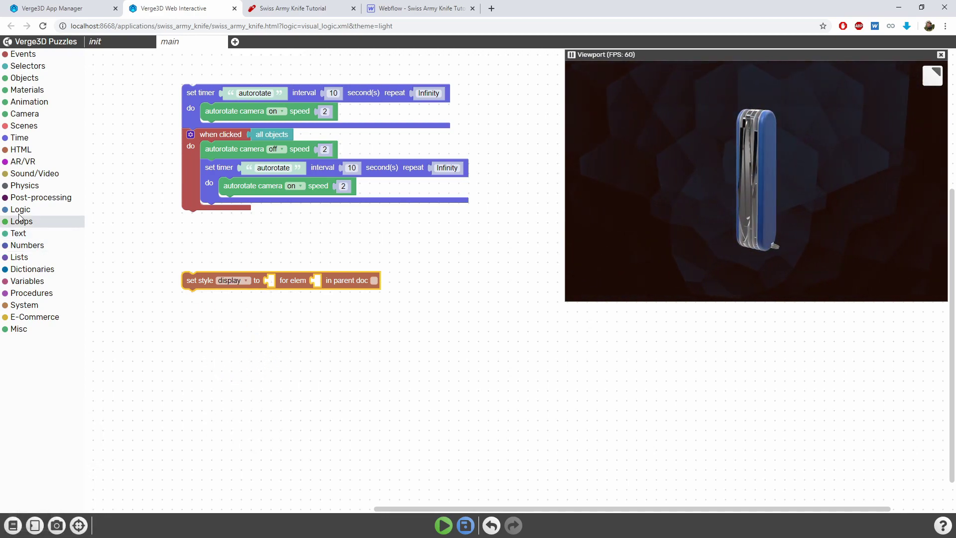
Step: Plug a Text block reading 'block' into the style value slot and duplicate it
click(18, 233)
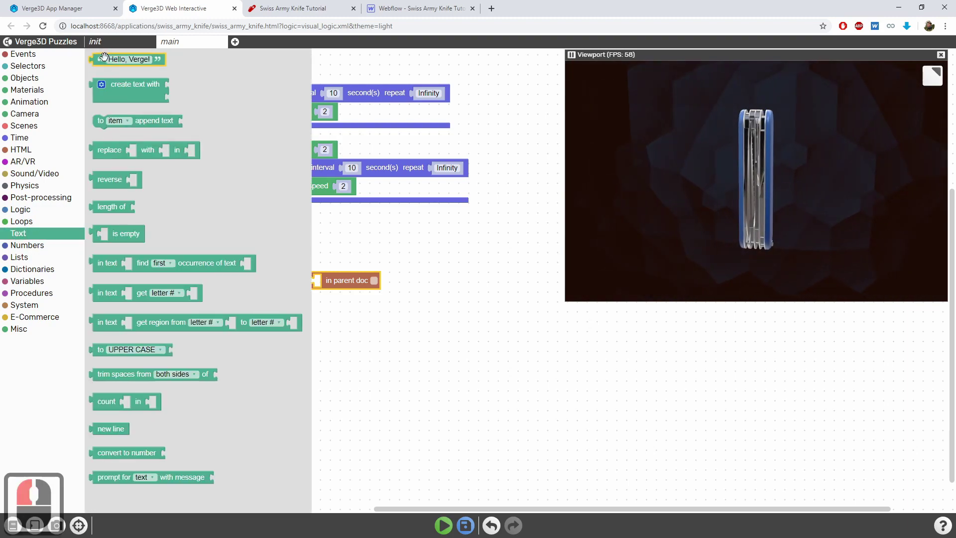
drag(99, 59, 276, 280)
double_click(278, 281)
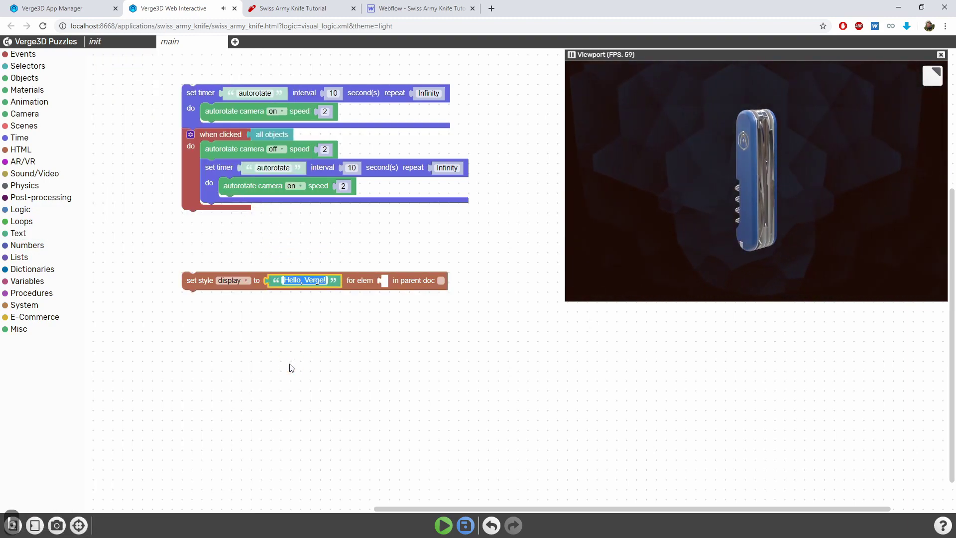
text(block)
click(269, 270)
key(ctrl+c)
key(ctrl+v)
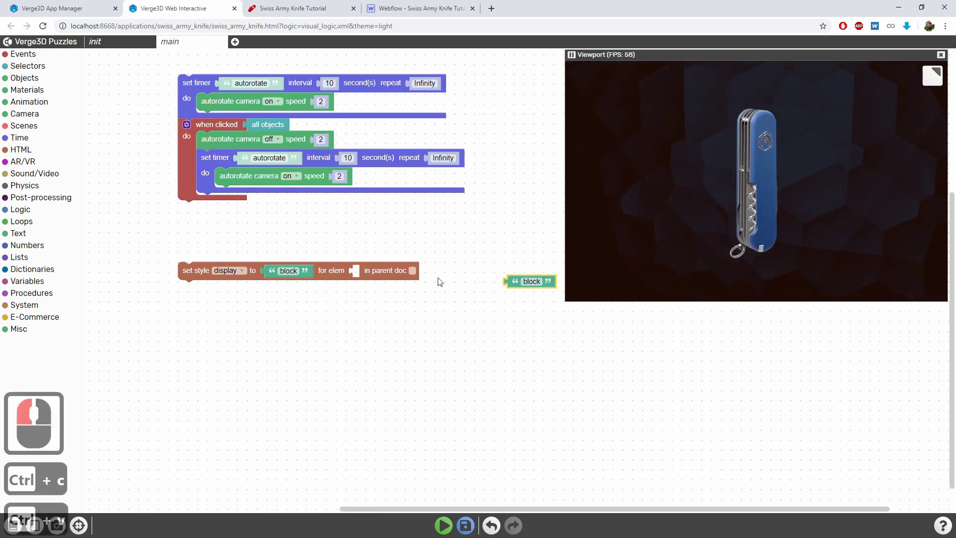
Step: Plug the 'left_panel' text into the element slot and tick in parent doc
drag(510, 279, 386, 270)
double_click(385, 270)
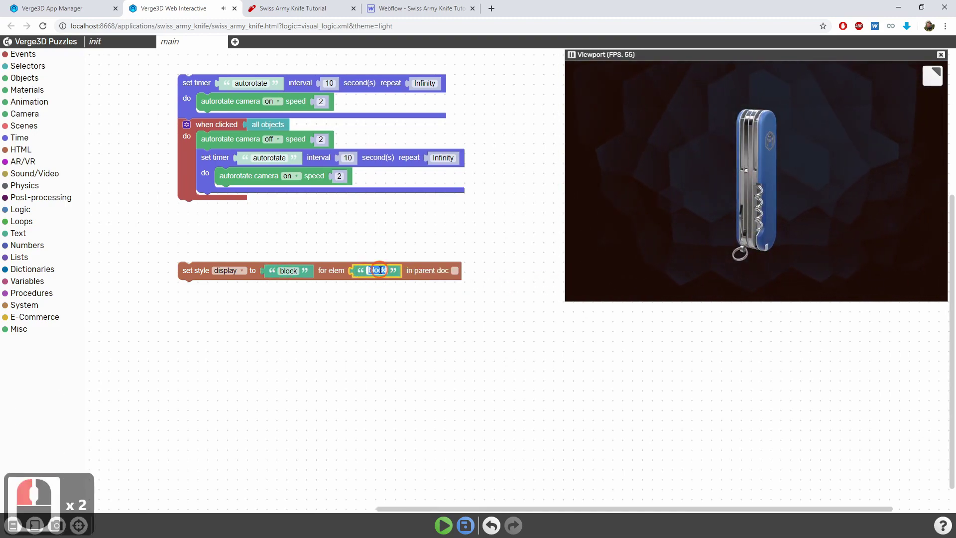
text(left_panel)
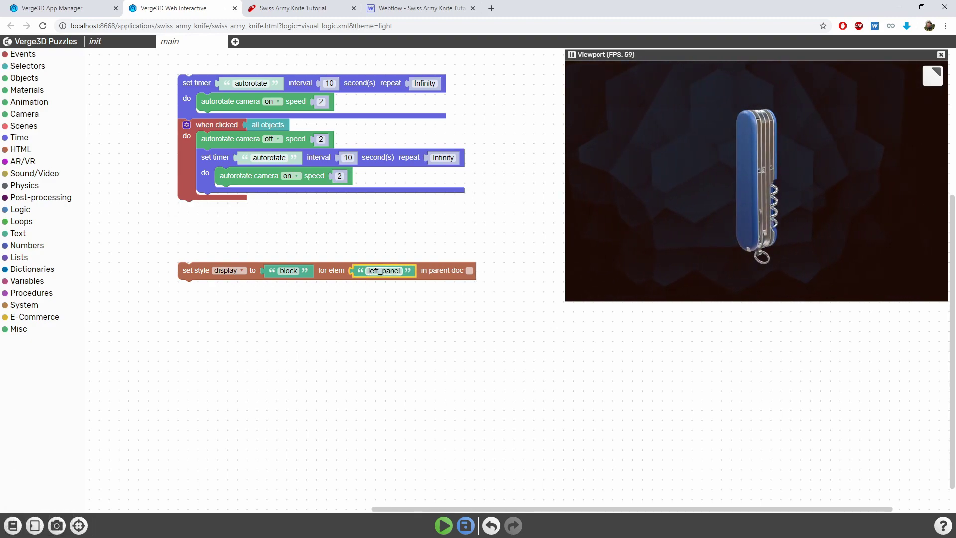
click(436, 233)
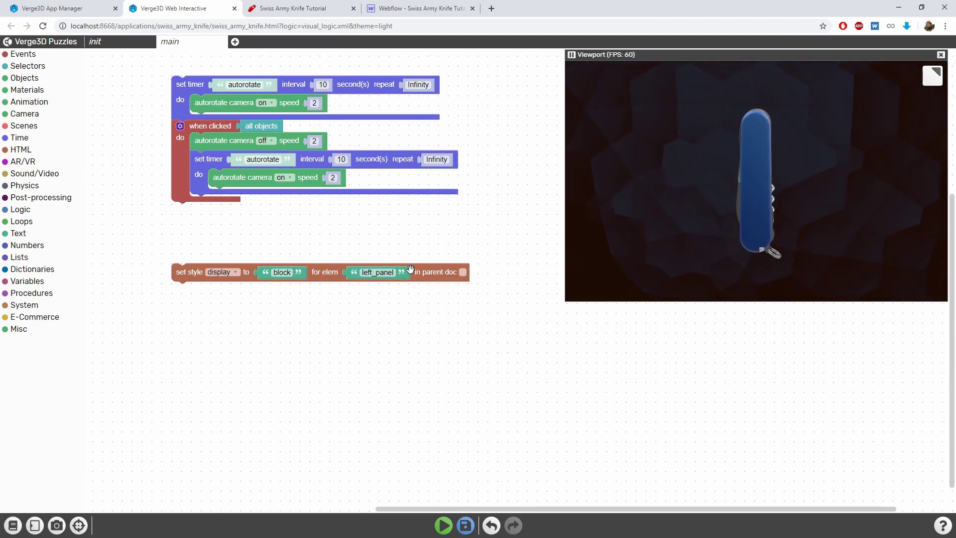
click(463, 273)
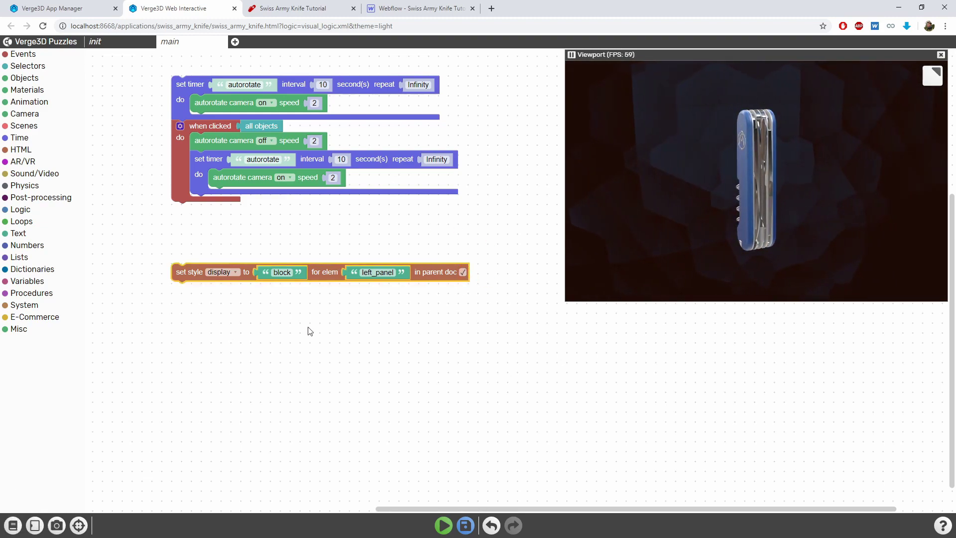
Step: Duplicate the set style puzzle and place the copy below the original
click(185, 274)
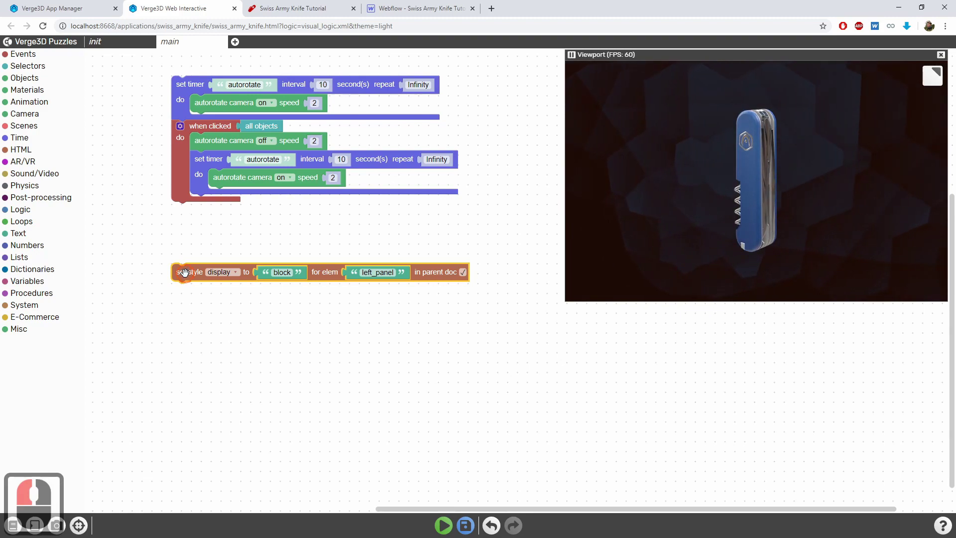
key(ctrl+c)
key(ctrl+v)
drag(359, 273, 199, 292)
Step: Change the copy's element name to right_panel and save the puzzles
triple_click(369, 290)
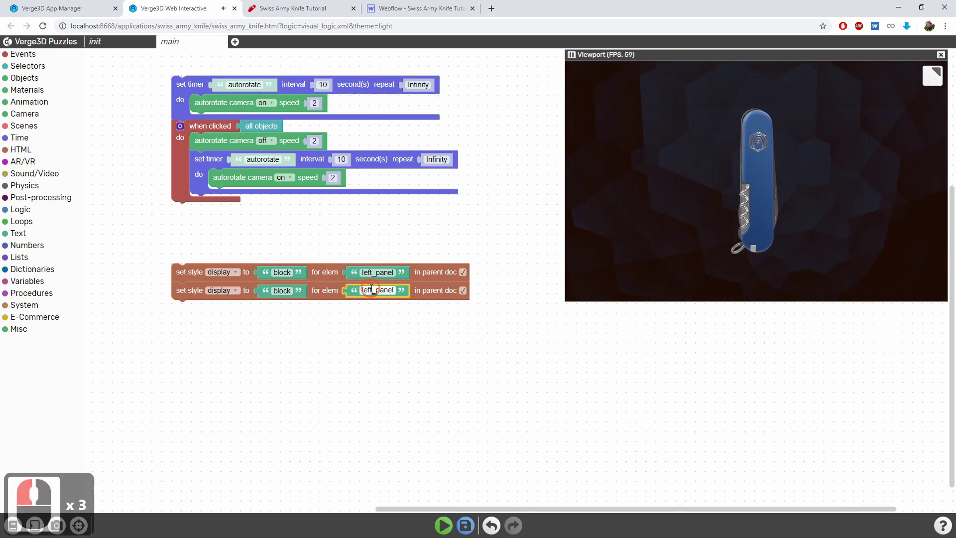
key(Delete)
key(Delete)
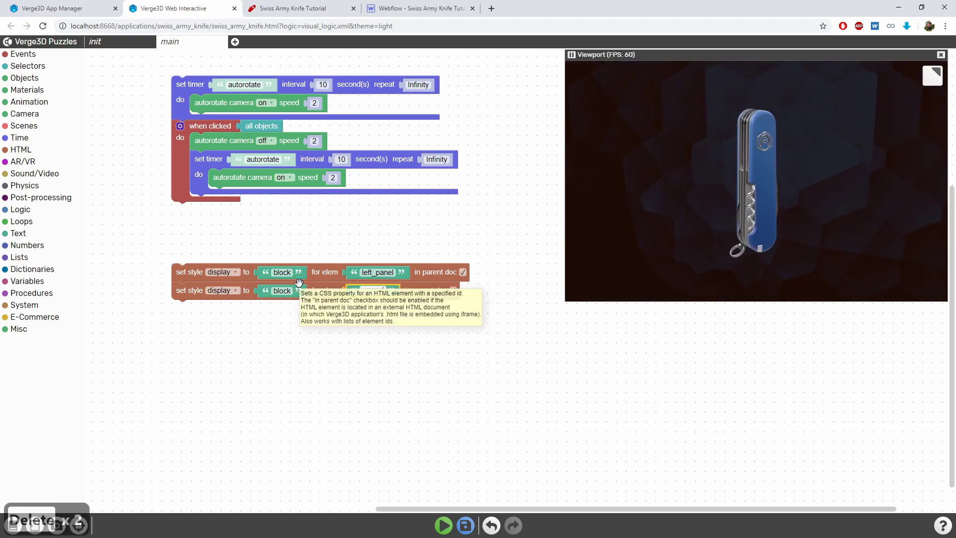
text(righ)
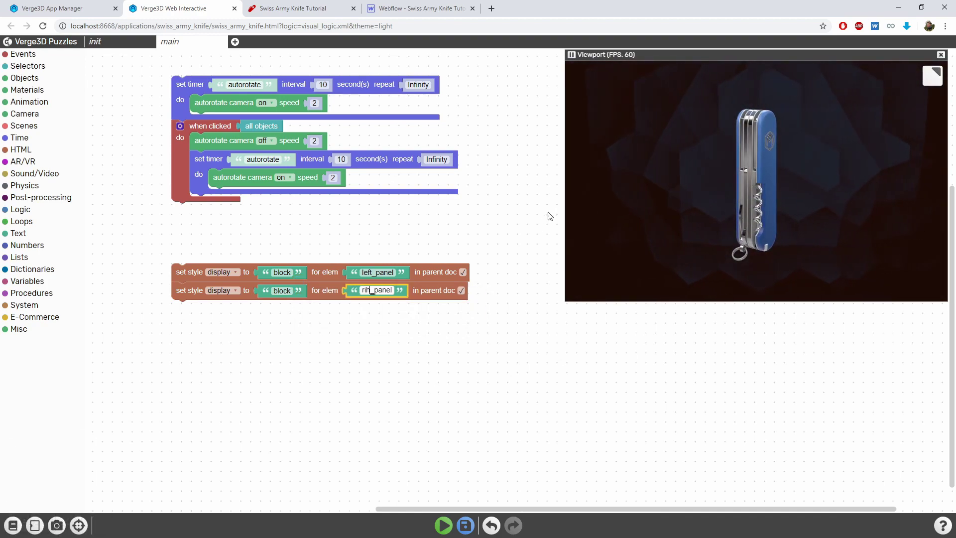
key(BackSpace)
key(BackSpace)
key(BackSpace)
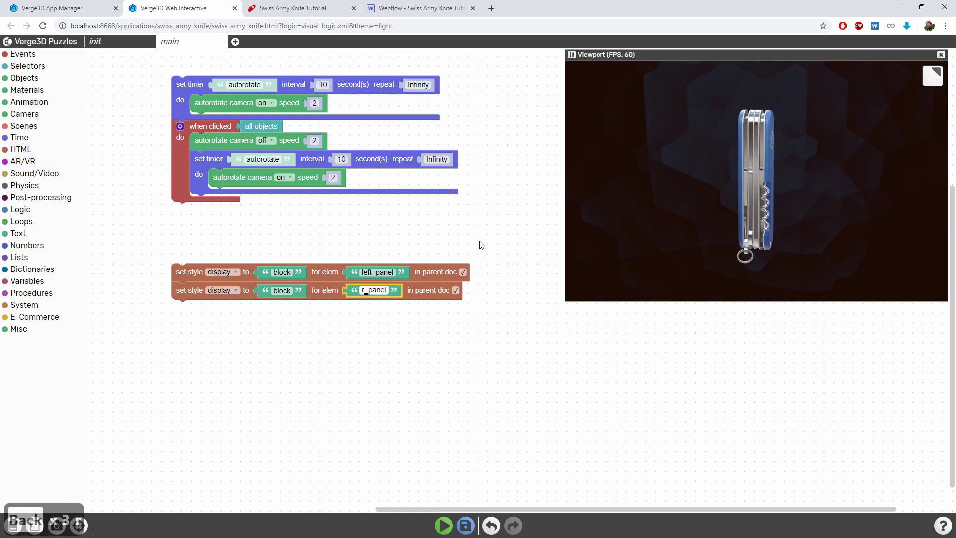
text(right)
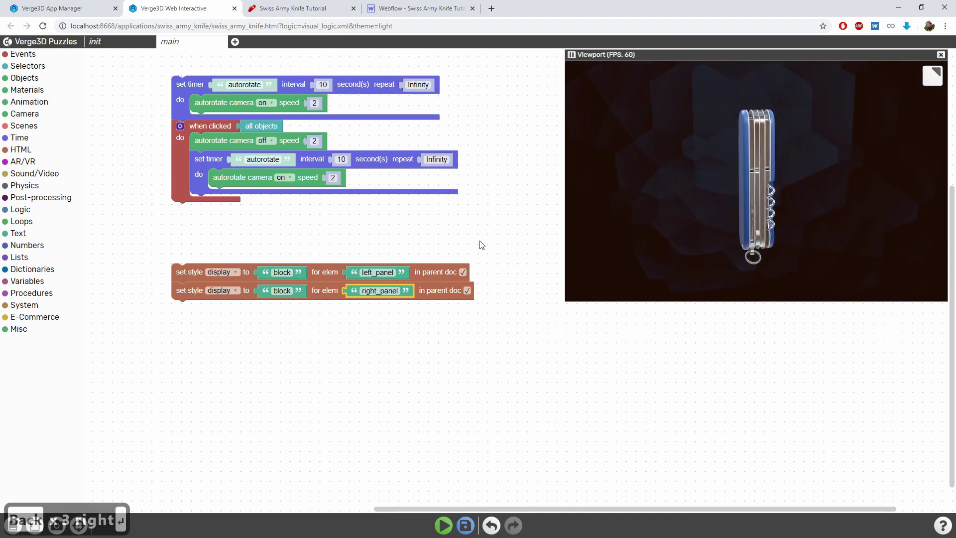
click(456, 527)
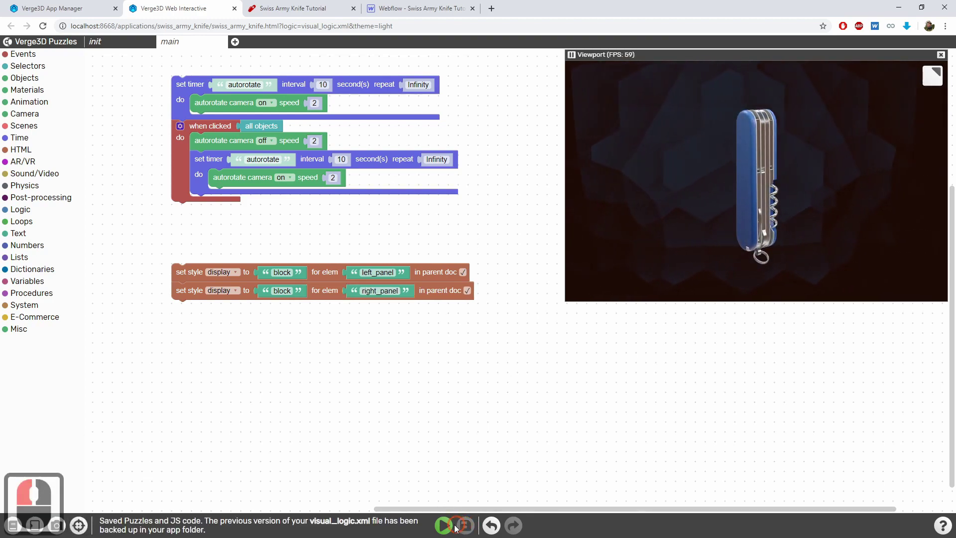
click(293, 5)
click(306, 260)
key(ctrl+r)
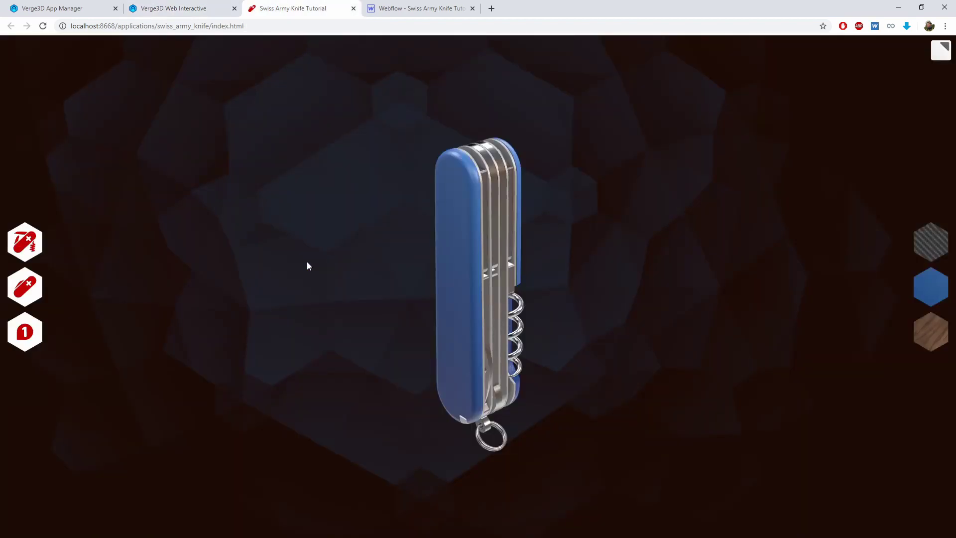
drag(251, 235, 314, 228)
click(314, 330)
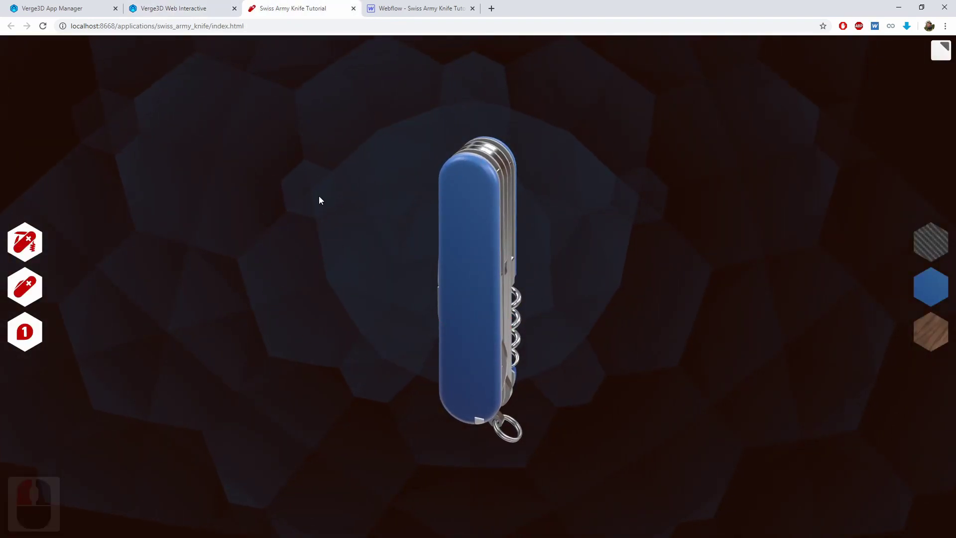
click(190, 5)
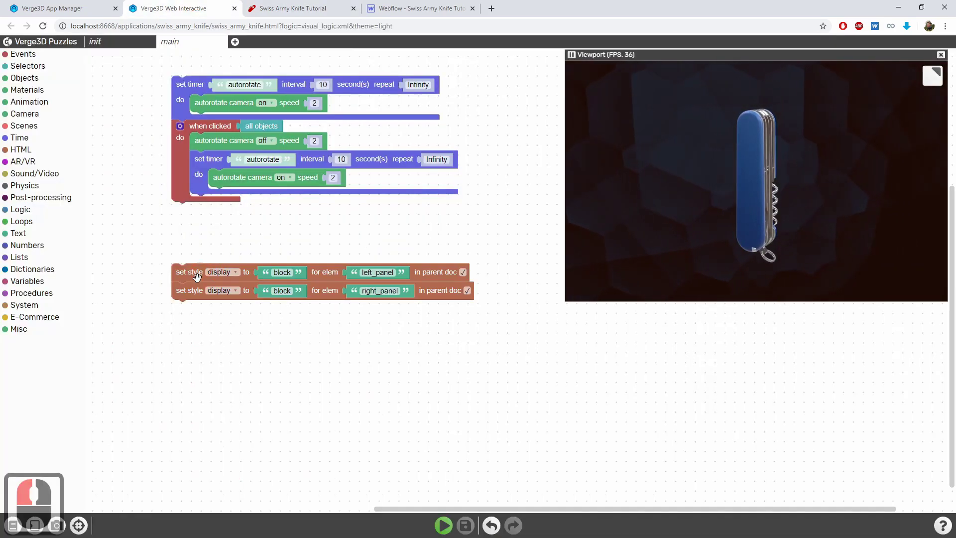
click(278, 5)
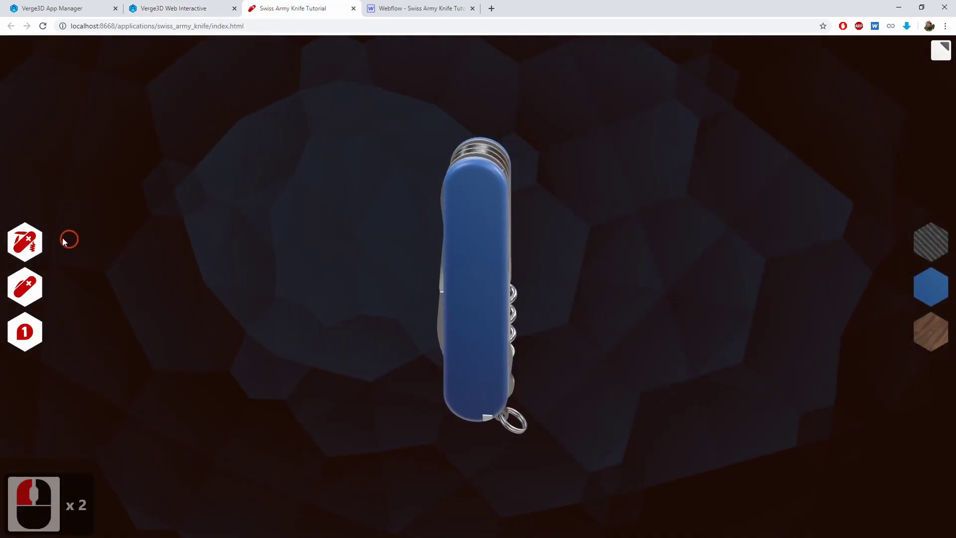
click(65, 237)
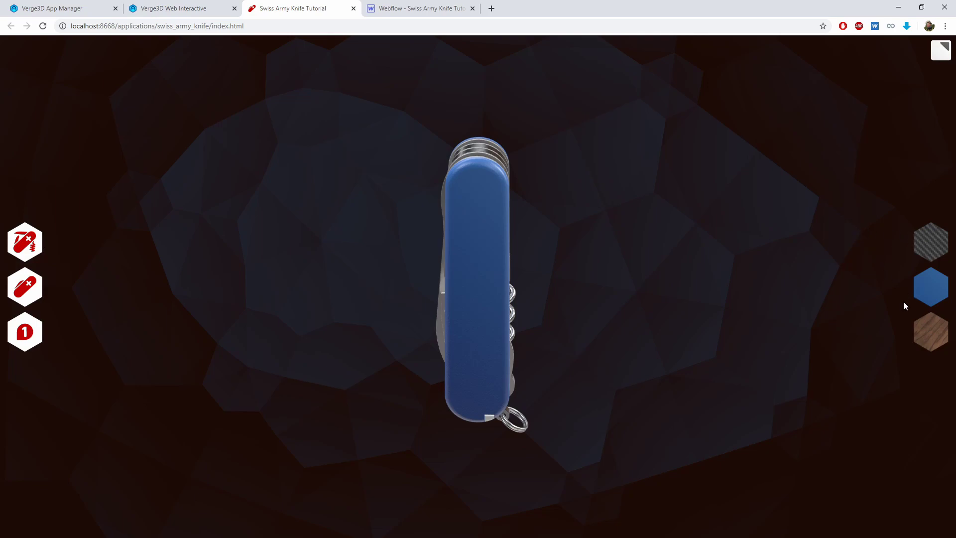
drag(682, 276, 290, 17)
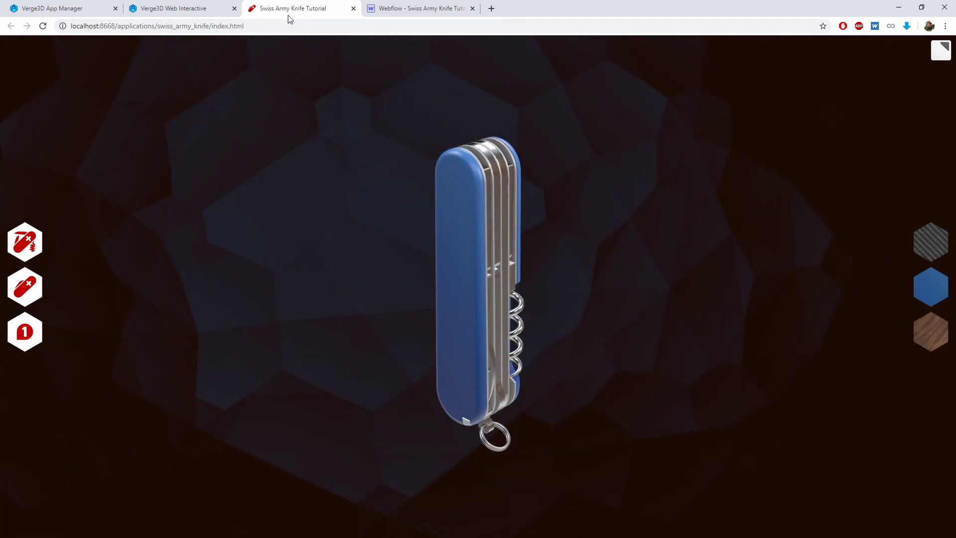
click(193, 6)
Step: Add a 'create list with' puzzle holding left_panel and right_panel
drag(301, 346, 310, 350)
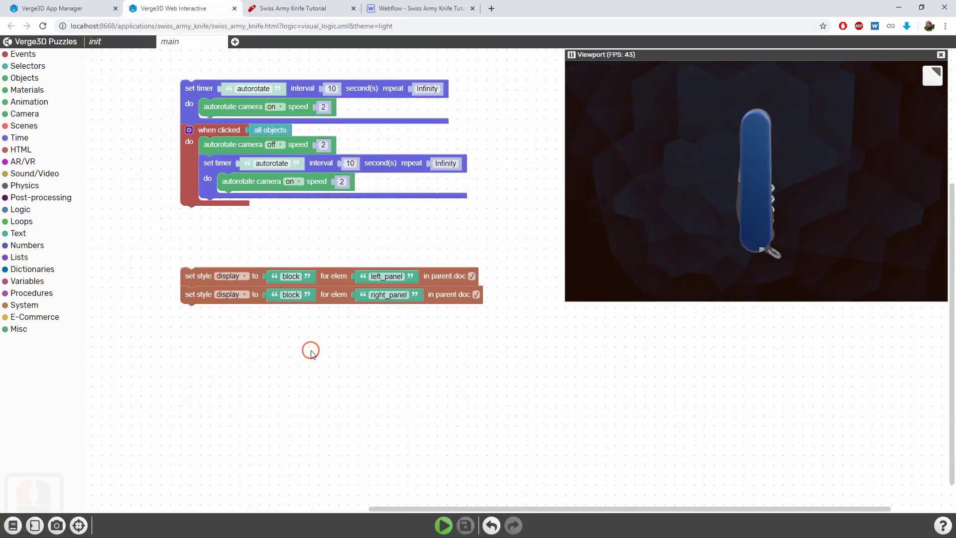
click(296, 268)
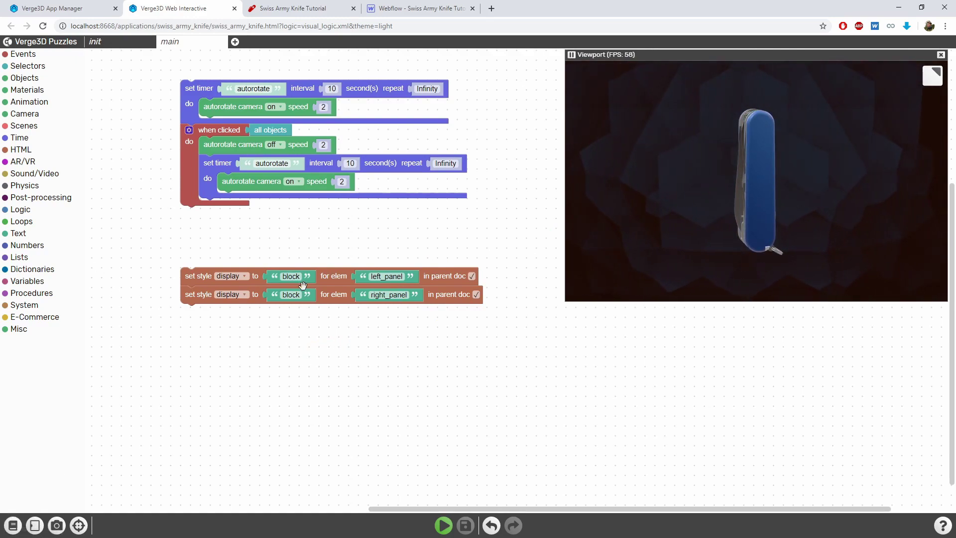
drag(331, 295, 330, 316)
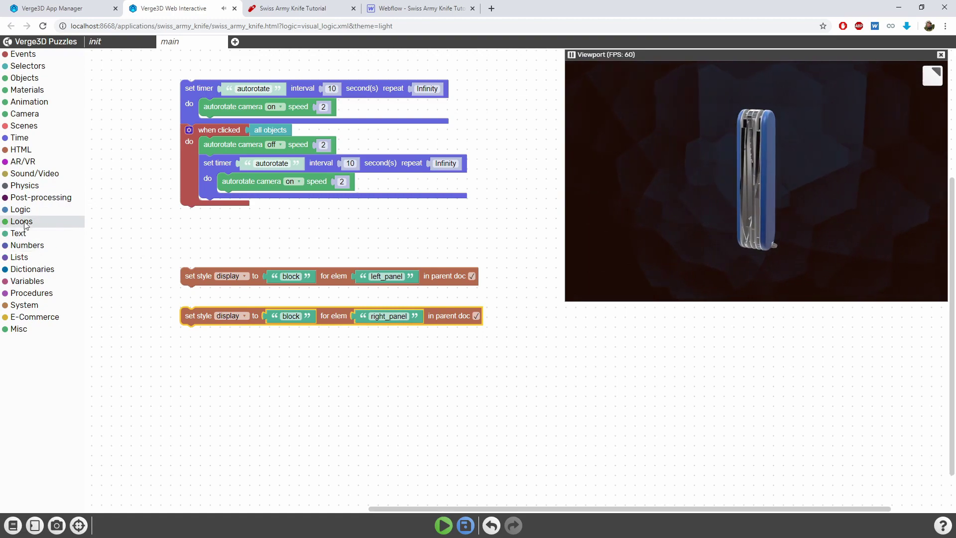
click(20, 257)
click(134, 81)
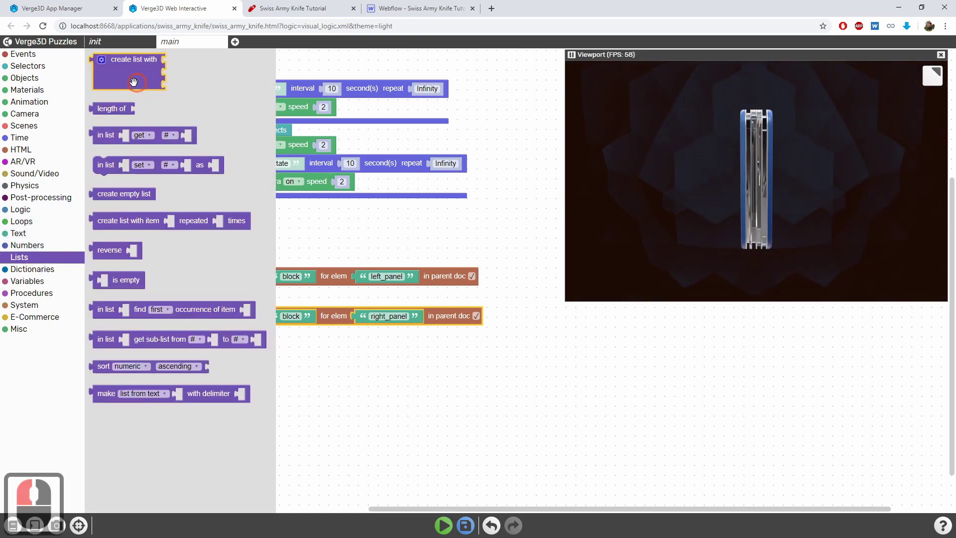
drag(134, 82, 371, 234)
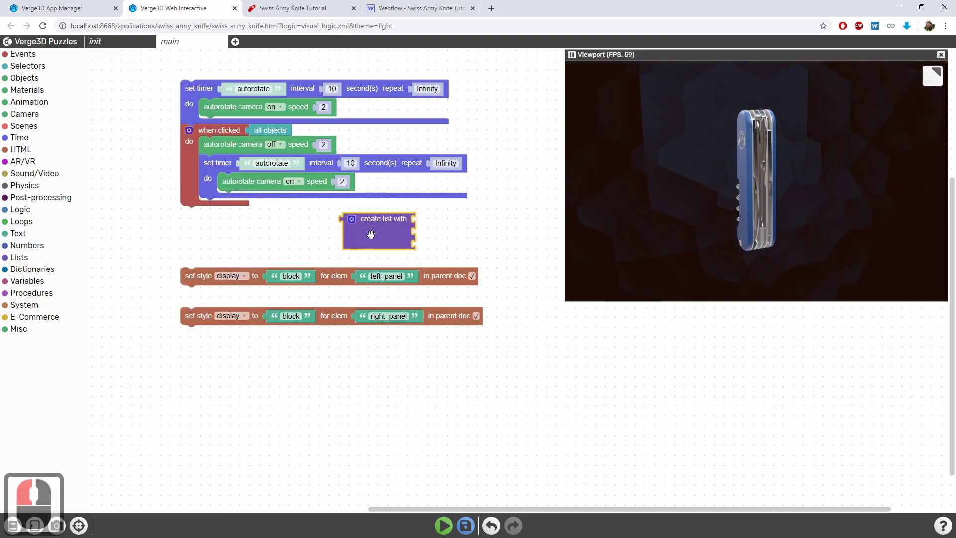
drag(361, 273, 432, 214)
drag(358, 314, 423, 215)
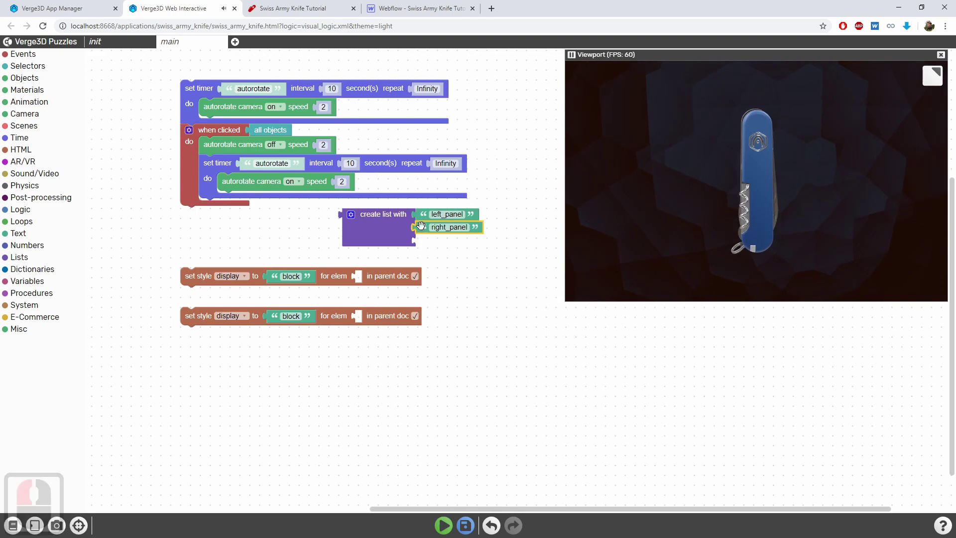
Step: Trim the list to two items and plug it into the first set style puzzle's element slot
click(351, 215)
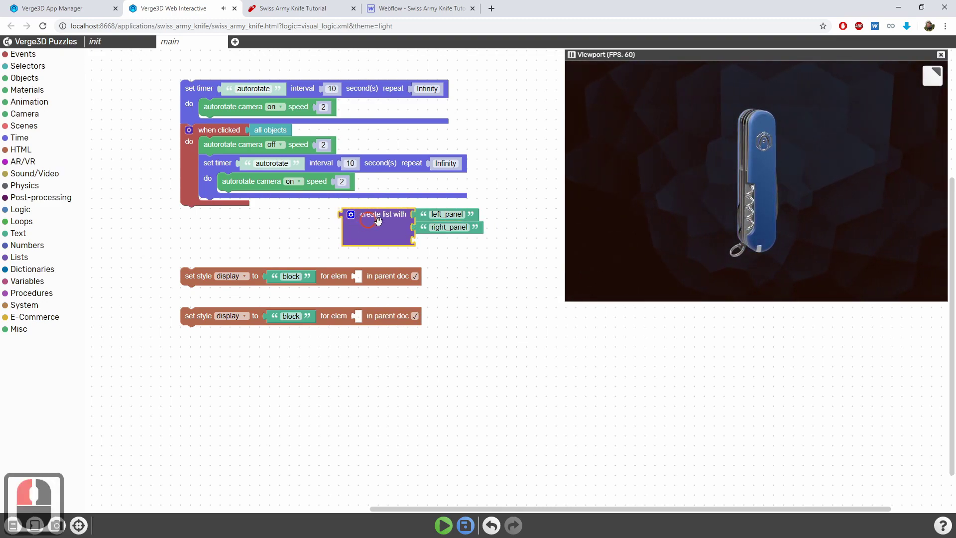
drag(351, 136, 352, 170)
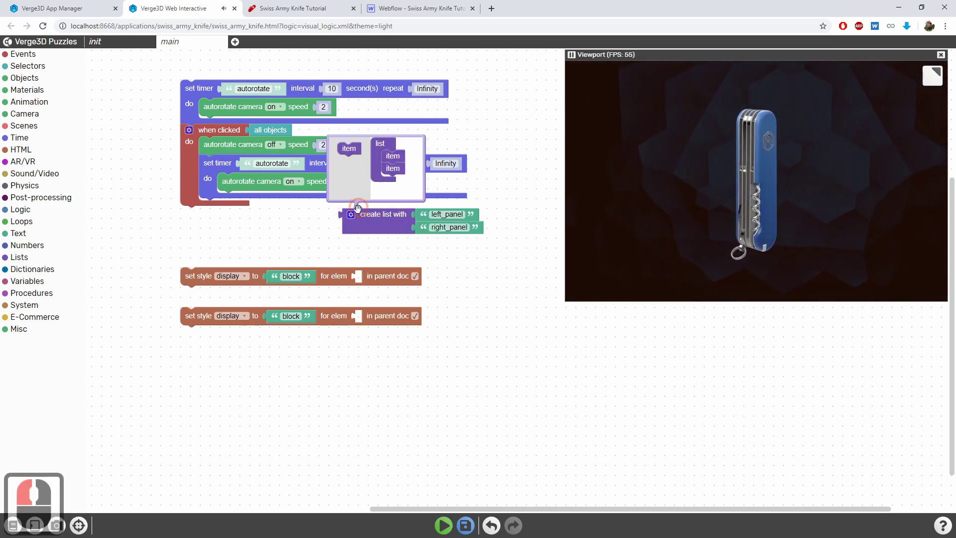
click(351, 214)
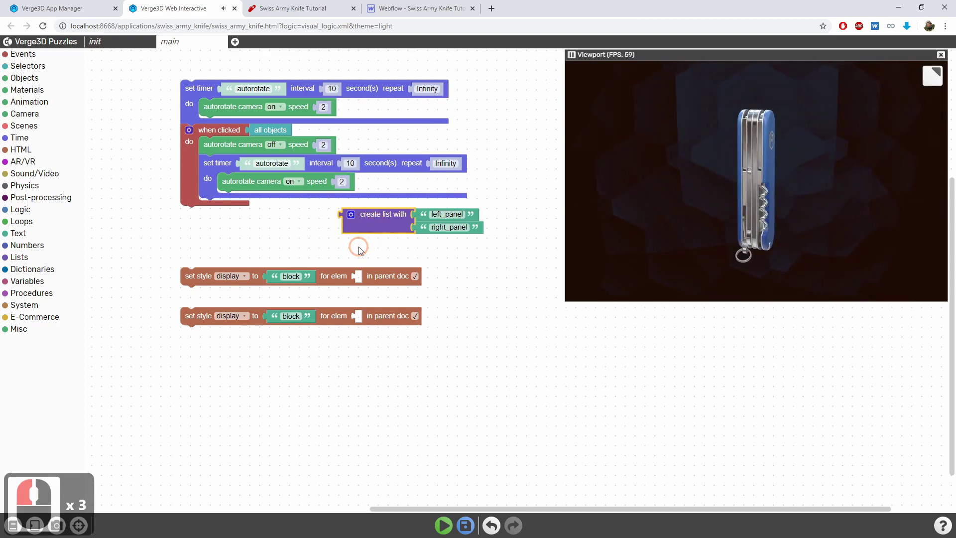
drag(379, 222, 393, 279)
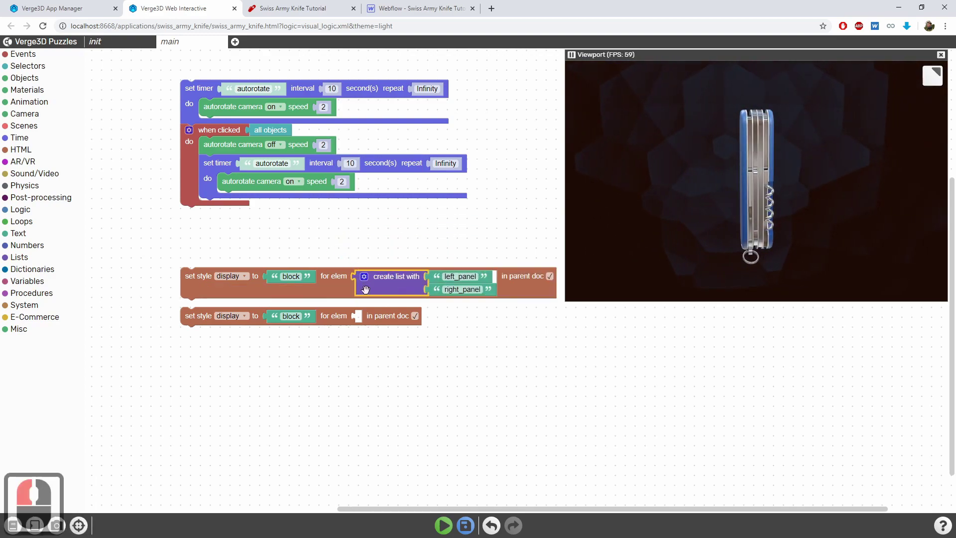
Step: Delete the redundant second set style puzzle, keep the display property, and save the puzzles
click(186, 320)
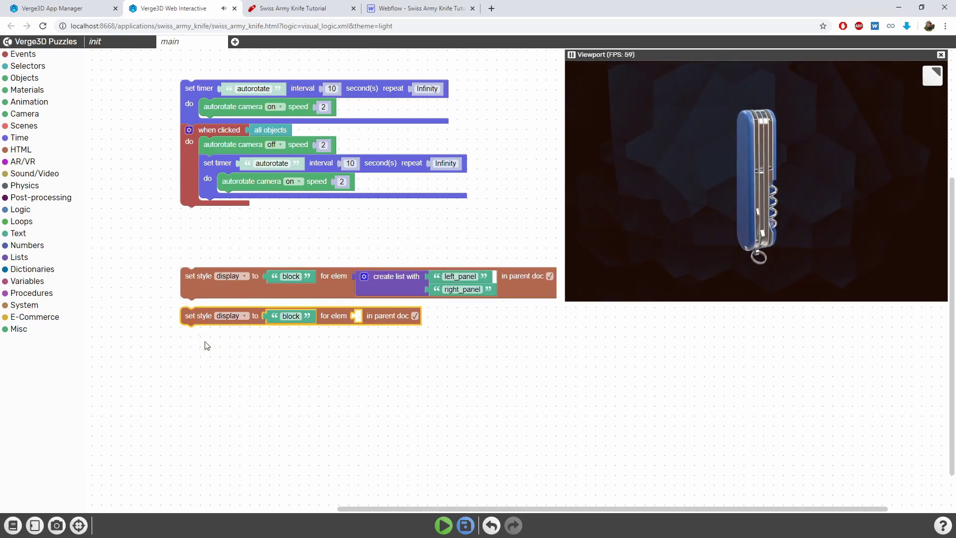
key(Delete)
drag(221, 288, 184, 302)
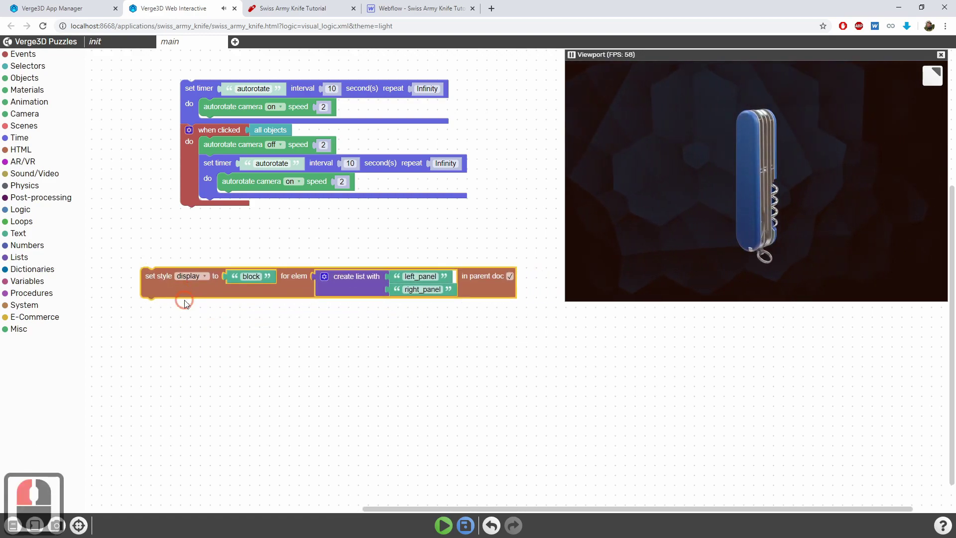
click(196, 277)
click(243, 237)
click(231, 278)
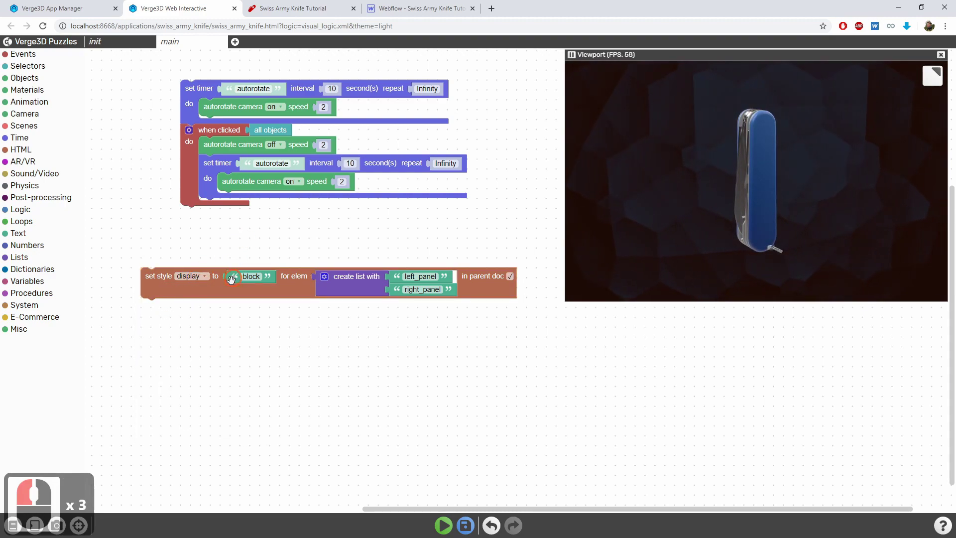
click(242, 277)
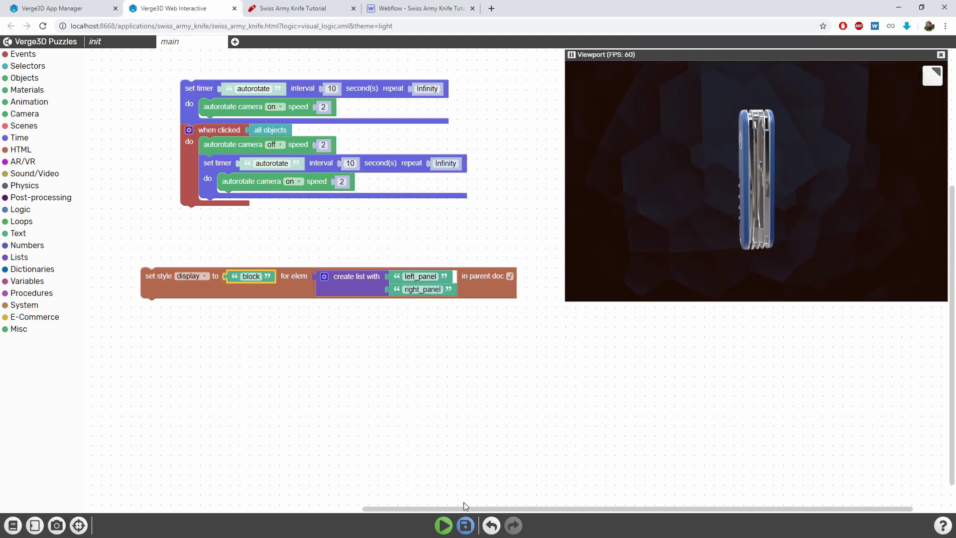
click(465, 525)
Step: Reload the Swiss Army Knife Tutorial app so both hexagon button columns appear beside the knife
click(293, 8)
click(286, 222)
key(ctrl+r)
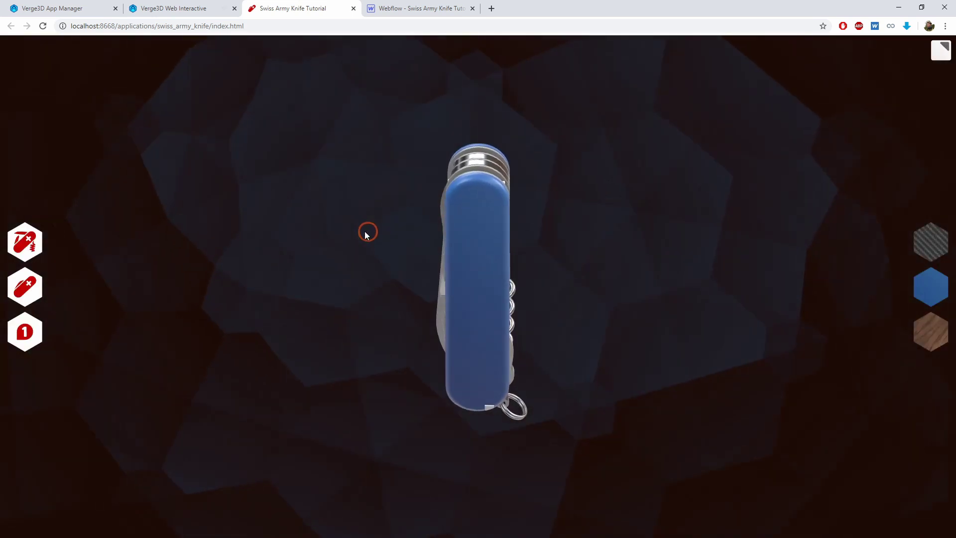
click(215, 44)
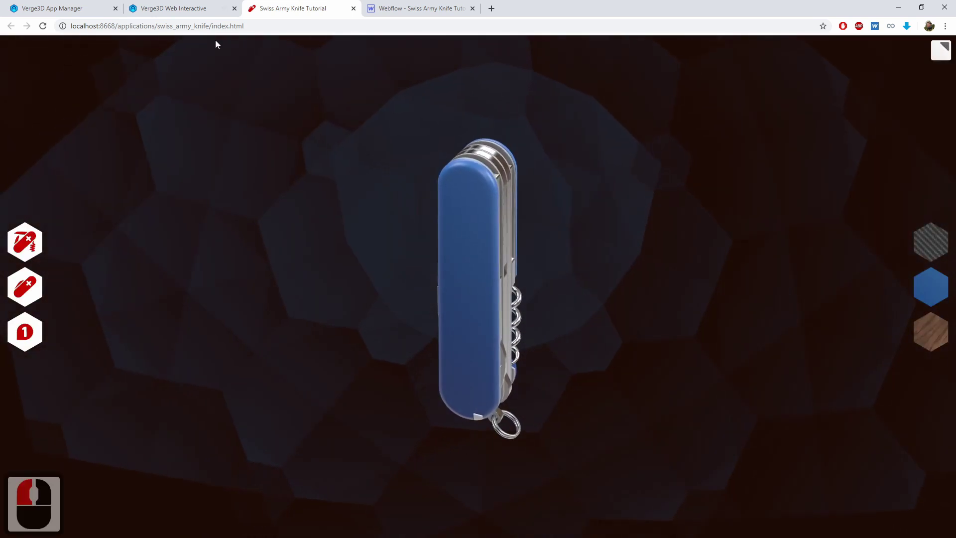
click(204, 8)
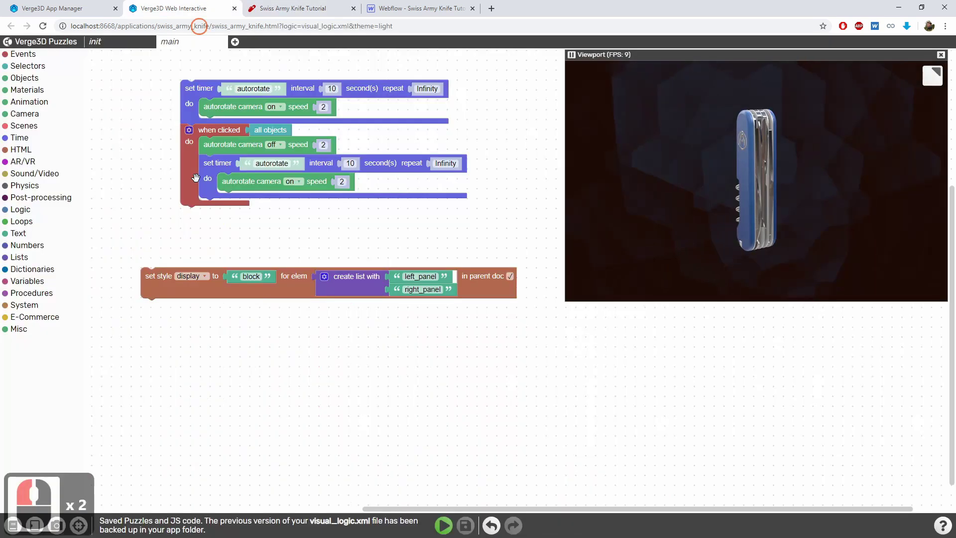
click(274, 5)
click(260, 222)
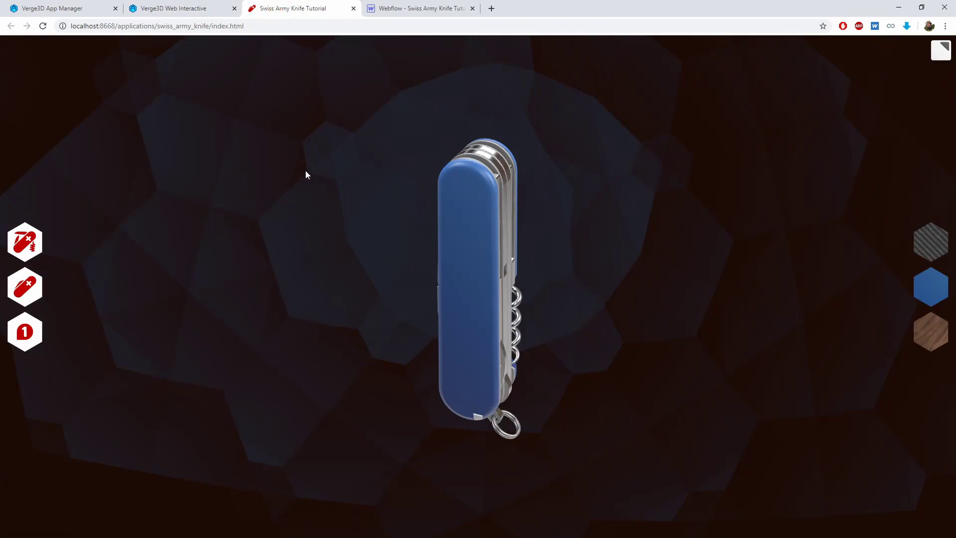